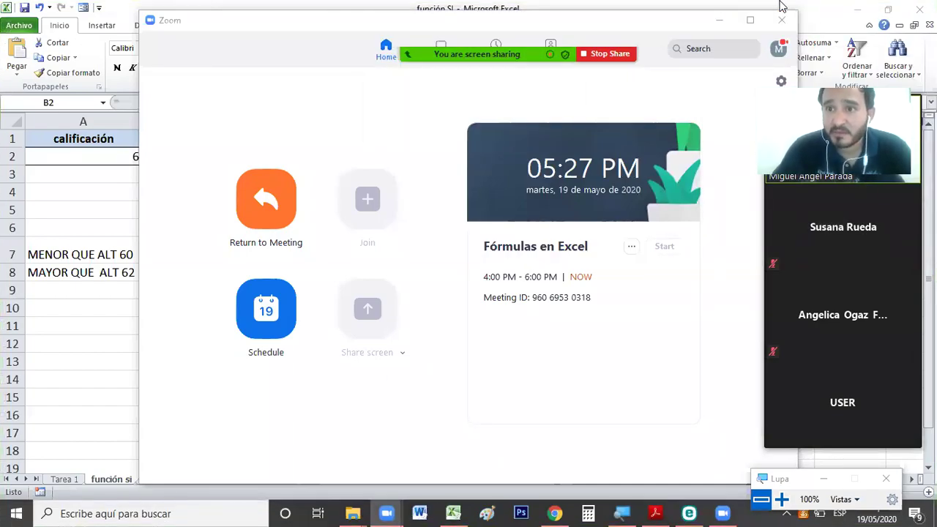
Close the Zoom home window, open the meeting's group chat and move it aside
{"action": "left_click", "coordinate": [782, 20]}
{"action": "left_click", "coordinate": [784, 10]}
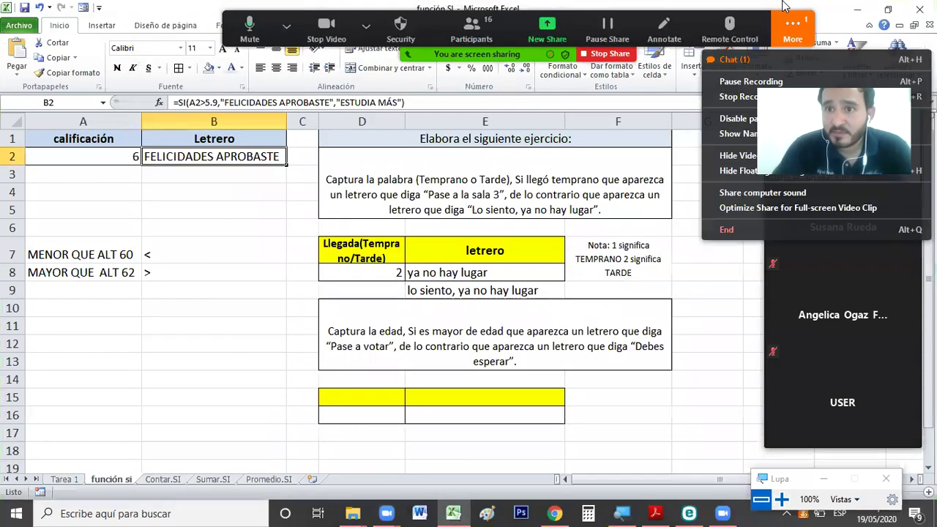
{"action": "key", "text": "alt+h"}
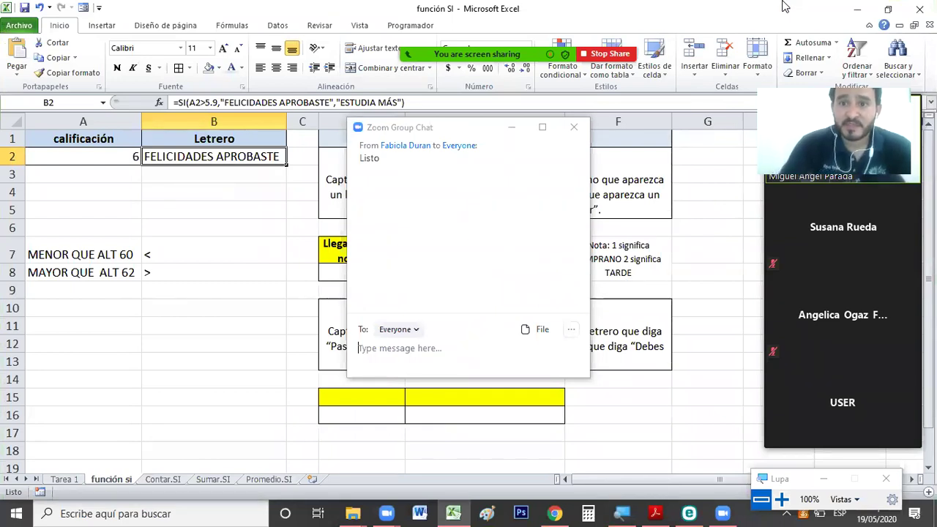
{"action": "left_click_drag", "start_coordinate": [511, 128], "coordinate": [676, 210]}
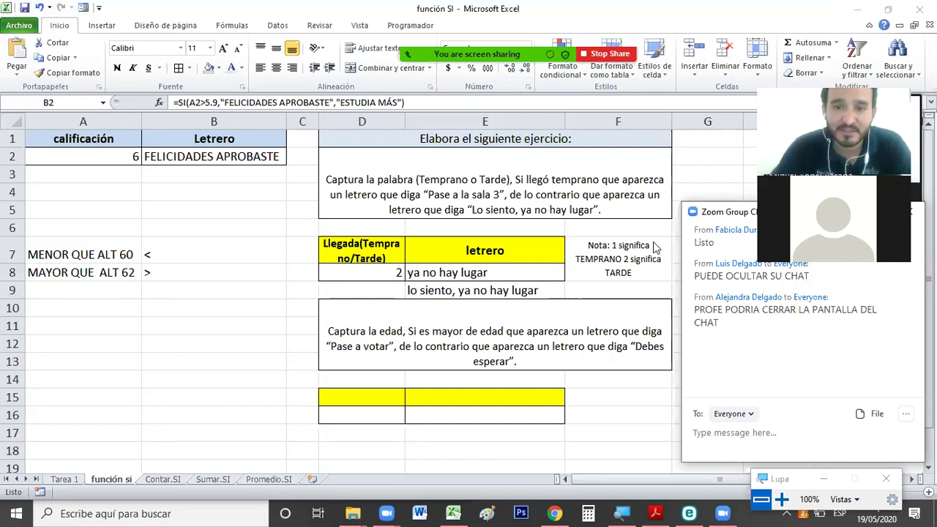
Close the group chat, dismiss the merged-cell warning, and select D15
{"action": "key", "text": "alt+h"}
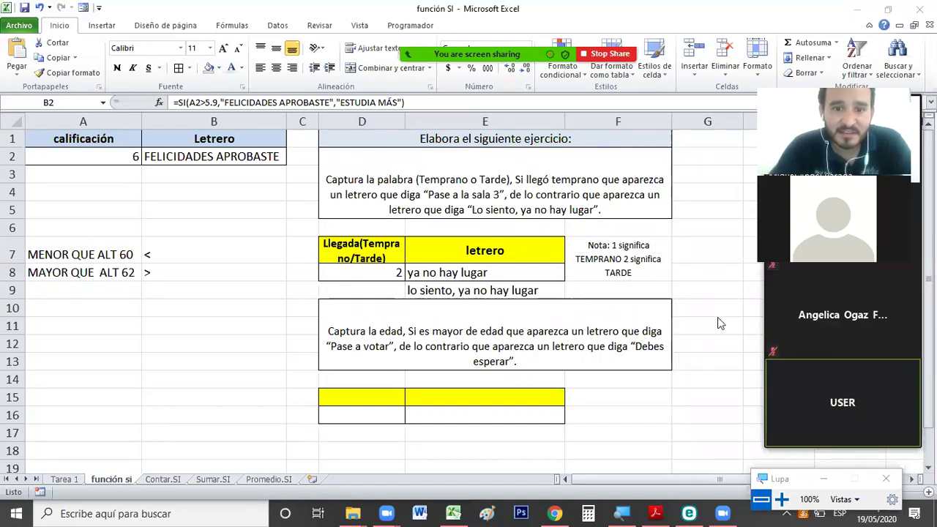
{"action": "left_click", "coordinate": [423, 303]}
{"action": "left_click_drag", "start_coordinate": [429, 300], "coordinate": [432, 328]}
{"action": "left_click", "coordinate": [456, 308]}
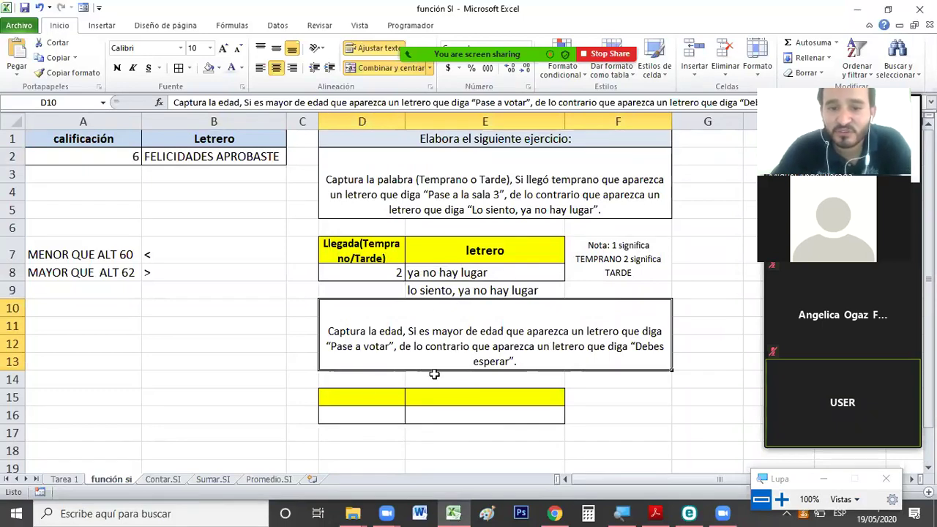
{"action": "left_click", "coordinate": [356, 396]}
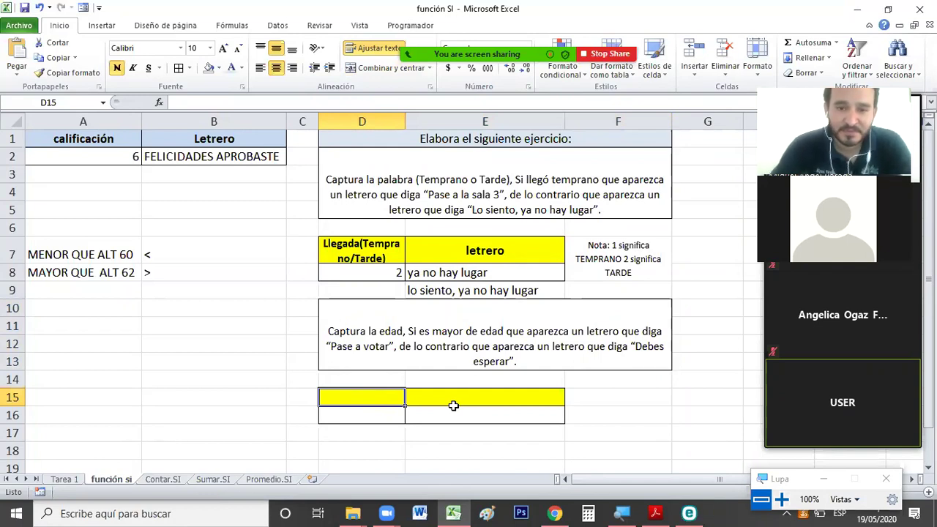
Briefly reopen and close the group chat, then erase stray letters typed in D15
{"action": "scroll", "coordinate": [454, 405], "scroll_direction": "up", "scroll_amount": 1}
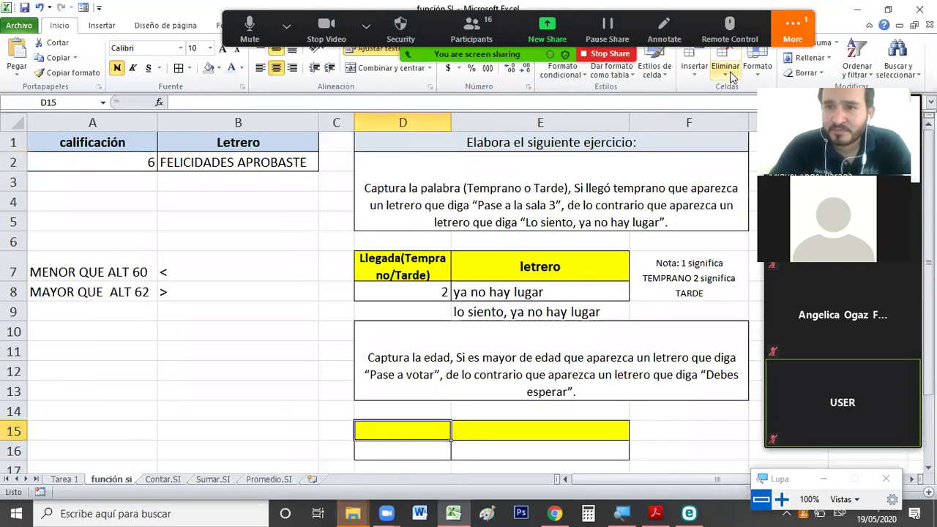
{"action": "left_click", "coordinate": [793, 29]}
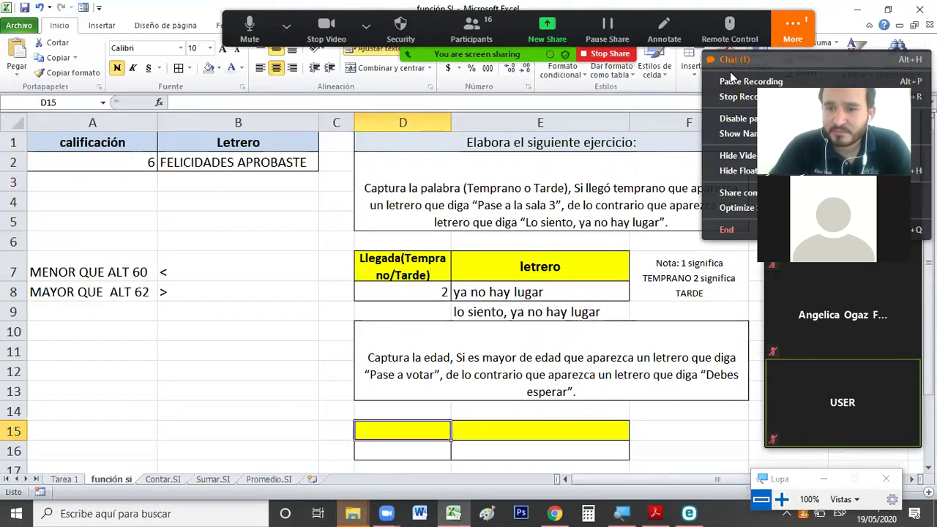
{"action": "left_click", "coordinate": [730, 71]}
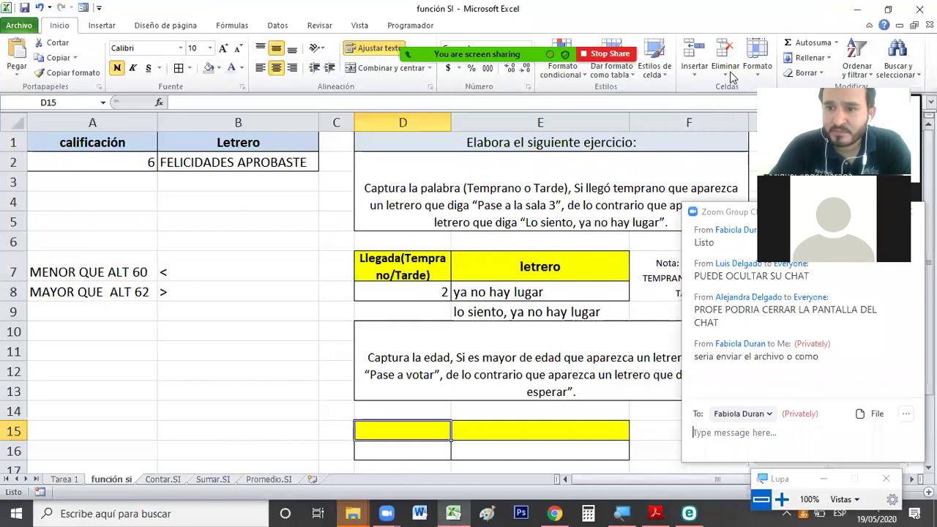
{"action": "left_click", "coordinate": [423, 436]}
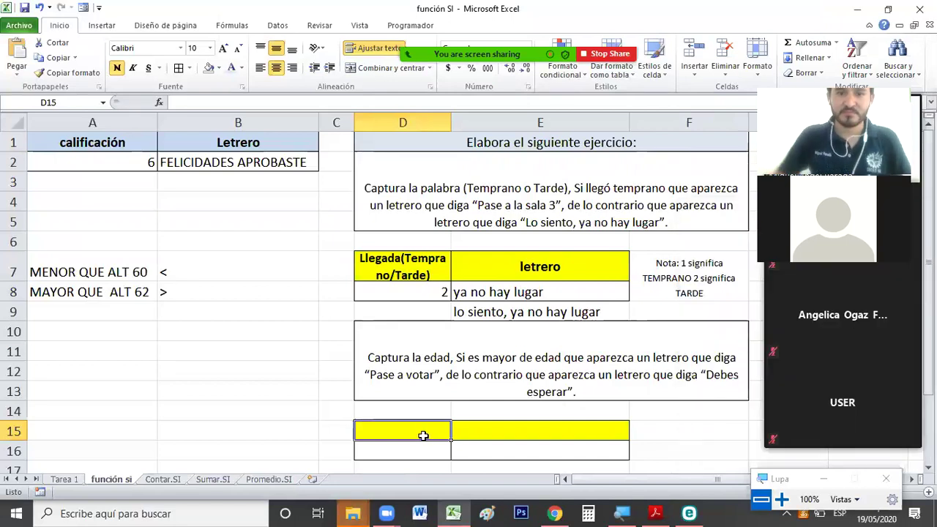
{"action": "type", "text": "ead"}
{"action": "key", "text": "BackSpace"}
{"action": "key", "text": "BackSpace"}
{"action": "key", "text": "BackSpace"}
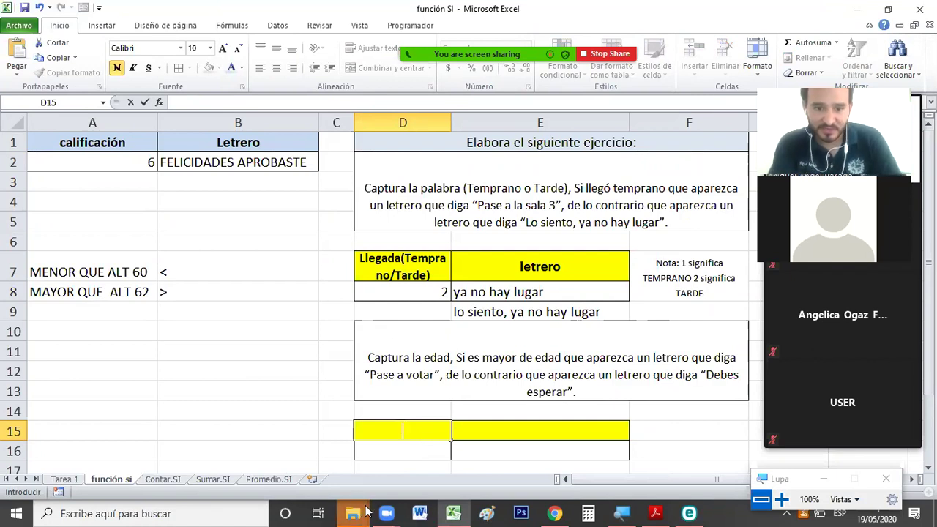
Close the two extra File Explorer windows from the taskbar preview
{"action": "mouse_move", "coordinate": [366, 511]}
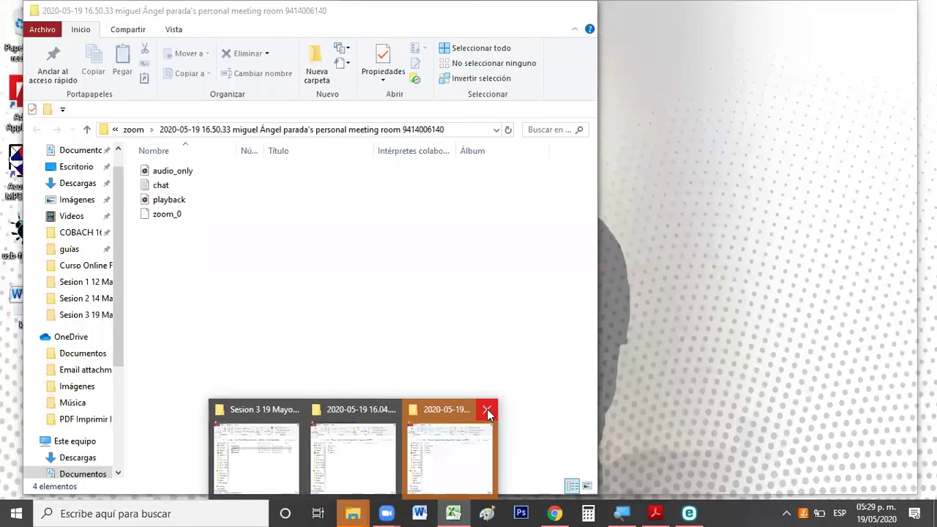
{"action": "left_click", "coordinate": [485, 410]}
{"action": "left_click", "coordinate": [438, 411]}
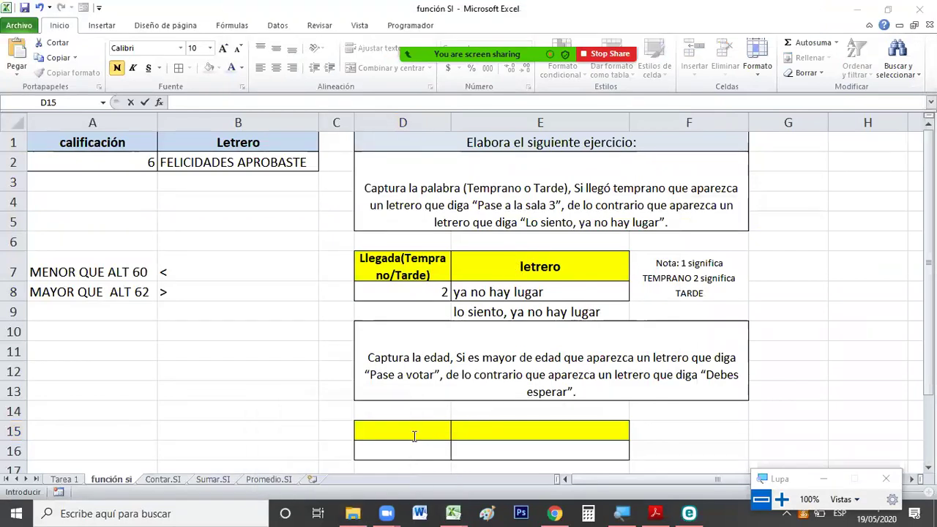
Reopen the Zoom group chat, park it at the right edge, and return to cell B7
{"action": "left_click", "coordinate": [411, 433]}
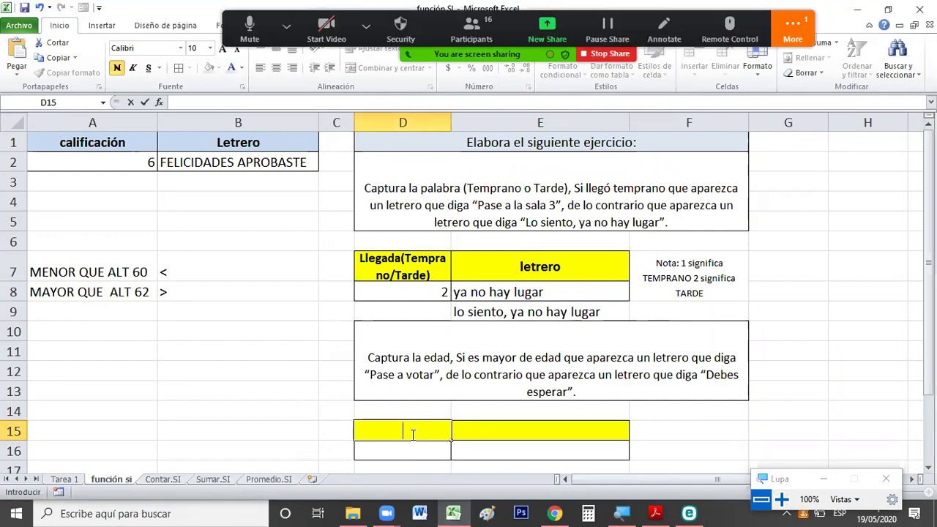
{"action": "left_click", "coordinate": [793, 29]}
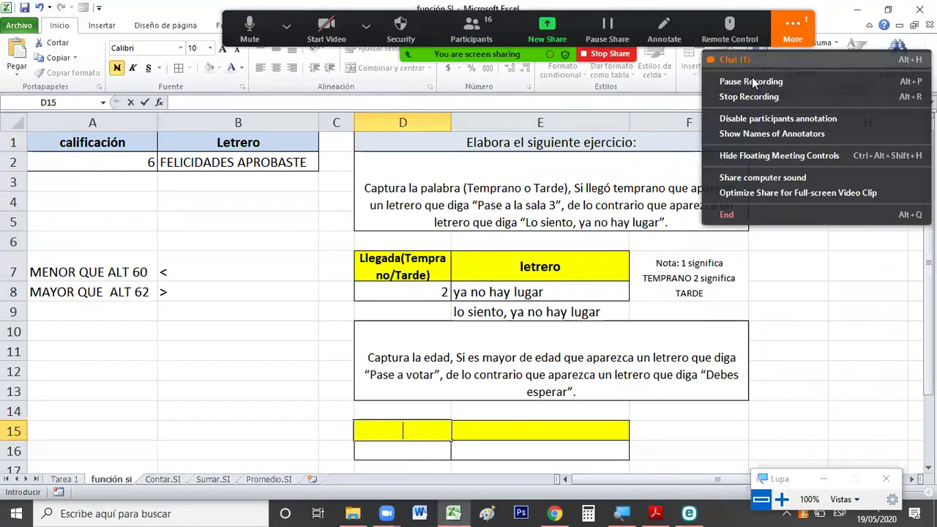
{"action": "left_click", "coordinate": [732, 61]}
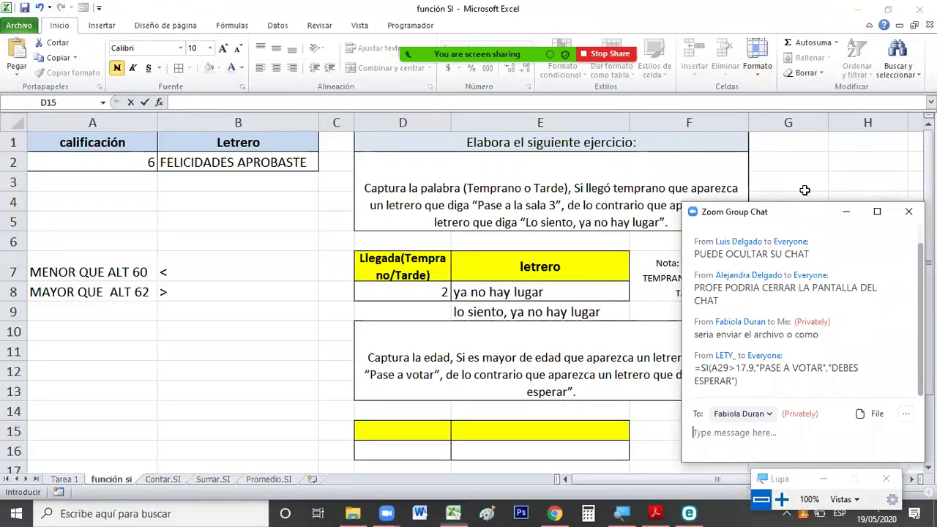
{"action": "left_click_drag", "start_coordinate": [805, 190], "coordinate": [869, 188]}
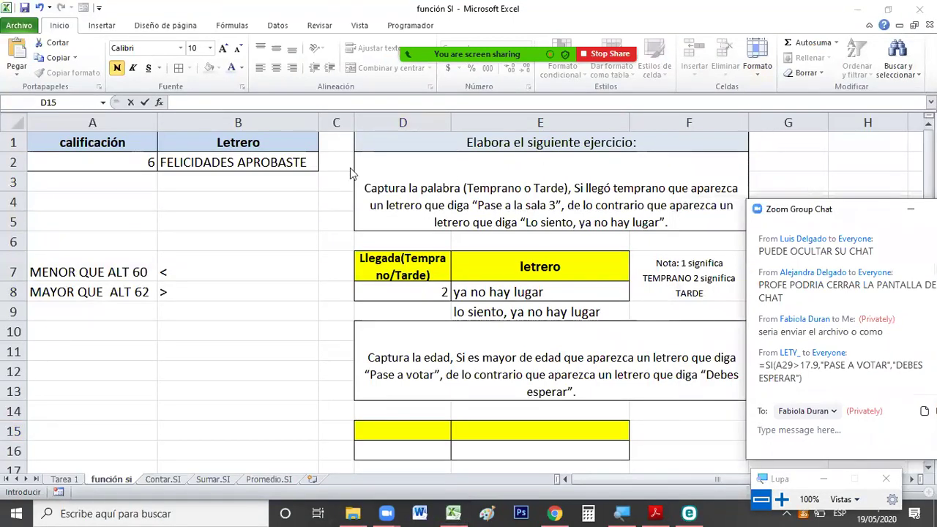
{"action": "key", "text": "alt+Tab"}
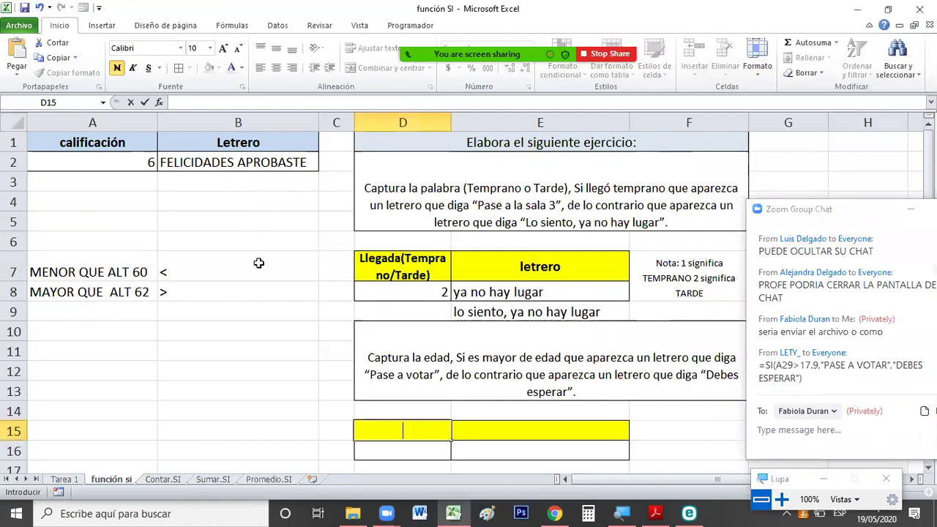
{"action": "left_click", "coordinate": [259, 263]}
{"action": "scroll", "coordinate": [258, 263], "scroll_direction": "down", "scroll_amount": 1}
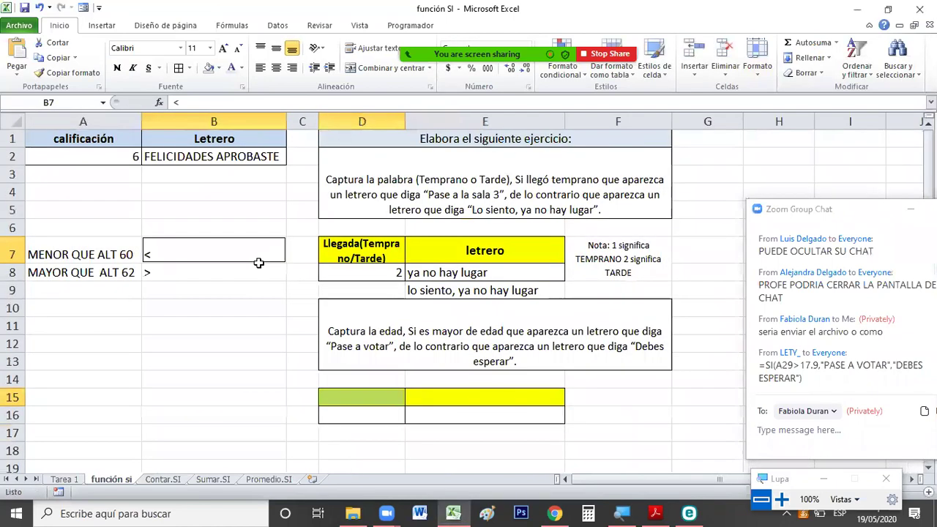
{"action": "key", "text": "alt+Tab"}
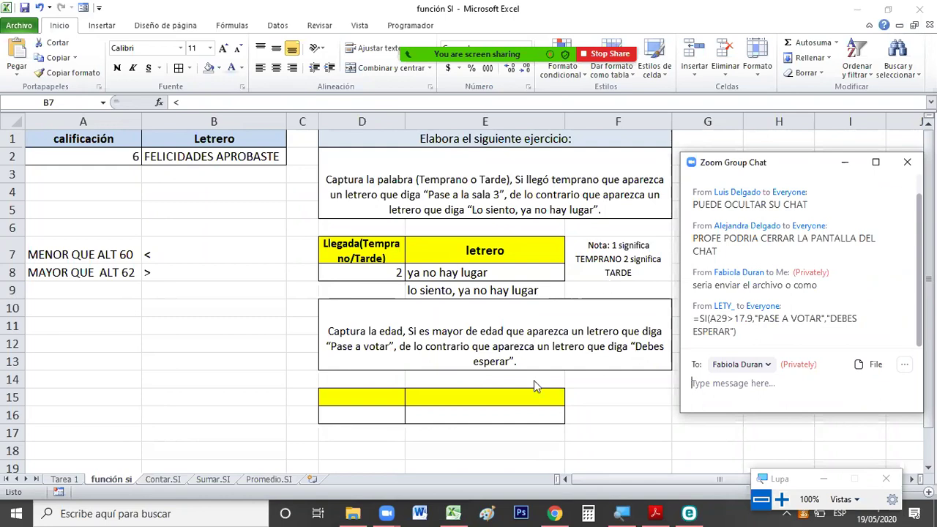
{"action": "left_click", "coordinate": [382, 396]}
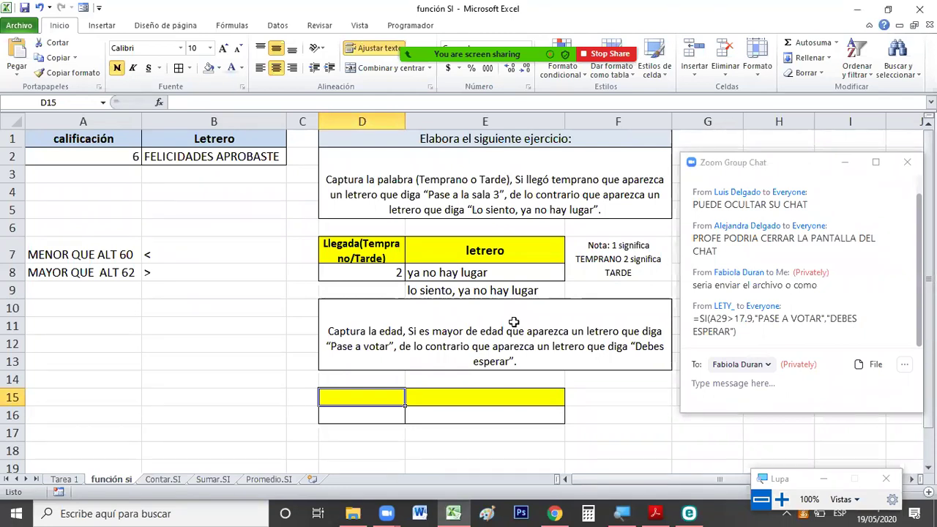
{"action": "mouse_move", "coordinate": [518, 6]}
{"action": "left_click", "coordinate": [494, 342]}
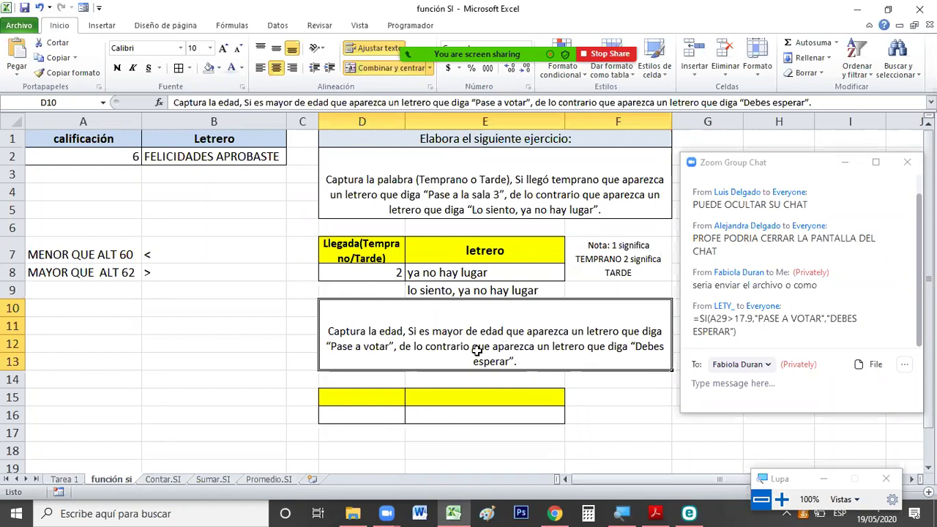
{"action": "left_click", "coordinate": [428, 399]}
{"action": "left_click", "coordinate": [397, 403]}
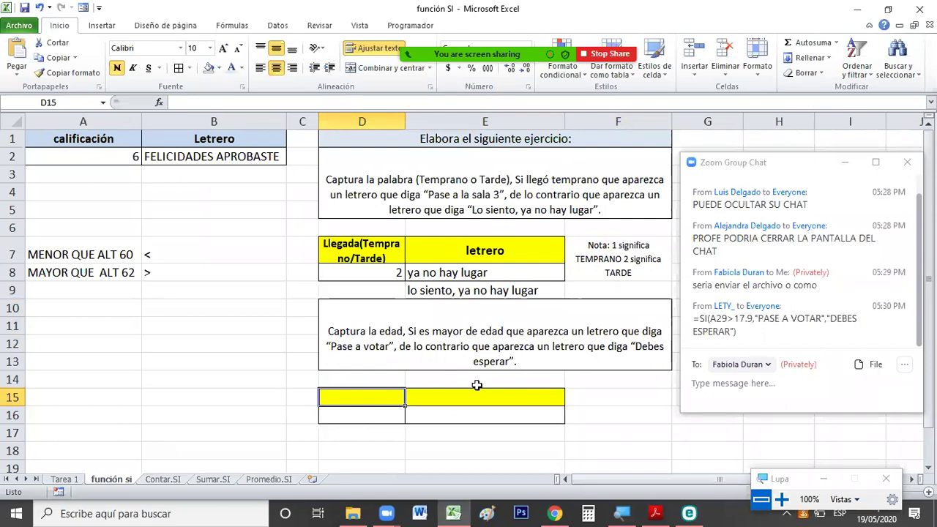
Type the header EDAD into D15 and LETRERO into E15
{"action": "type", "text": "EDAD"}
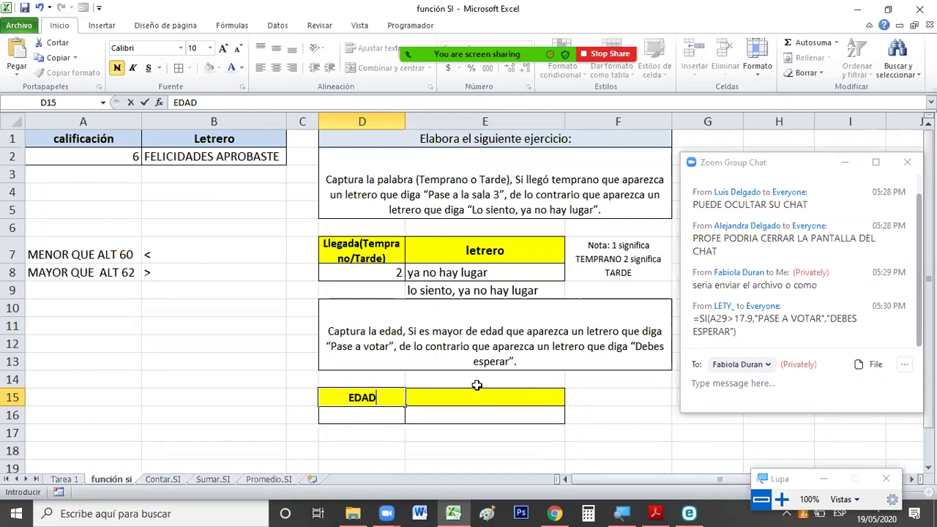
{"action": "key", "text": "Return"}
{"action": "key", "text": "Up"}
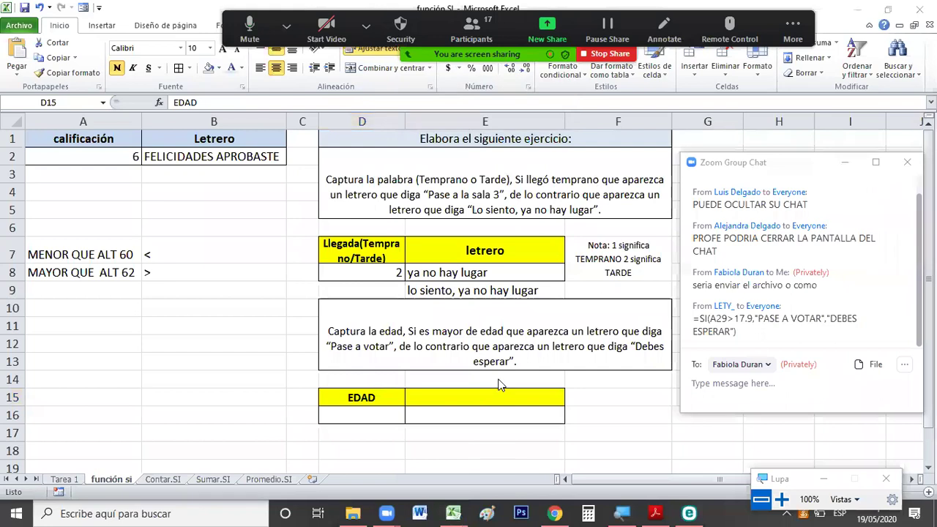
{"action": "left_click", "coordinate": [463, 401]}
{"action": "type", "text": "LETRETE"}
{"action": "key", "text": "BackSpace"}
{"action": "key", "text": "BackSpace"}
{"action": "type", "text": "RO"}
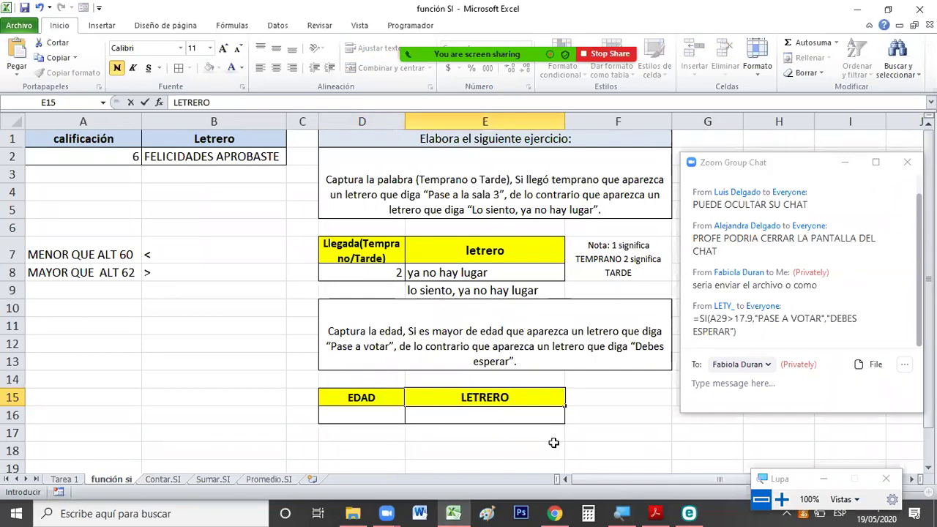
{"action": "key", "text": "Return"}
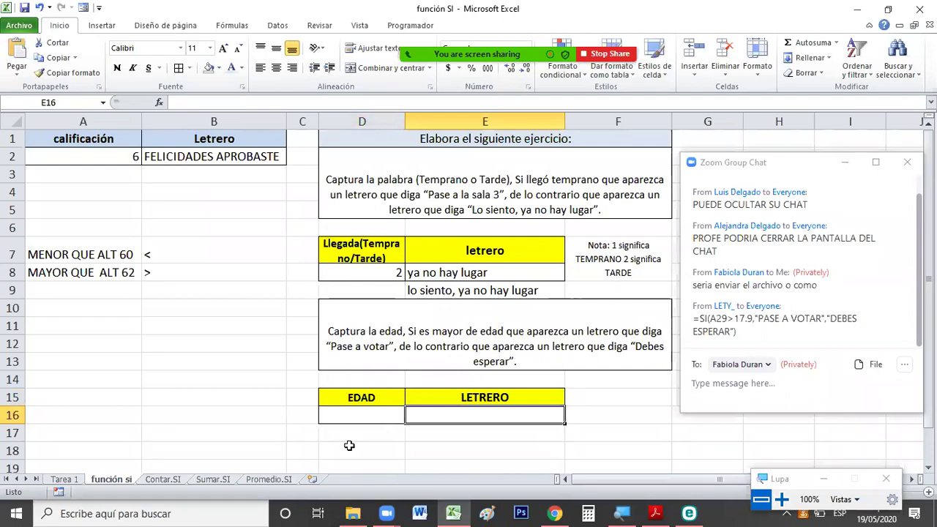
In E16, start an =SI( formula referencing the age cell D16
{"action": "left_click", "coordinate": [381, 418]}
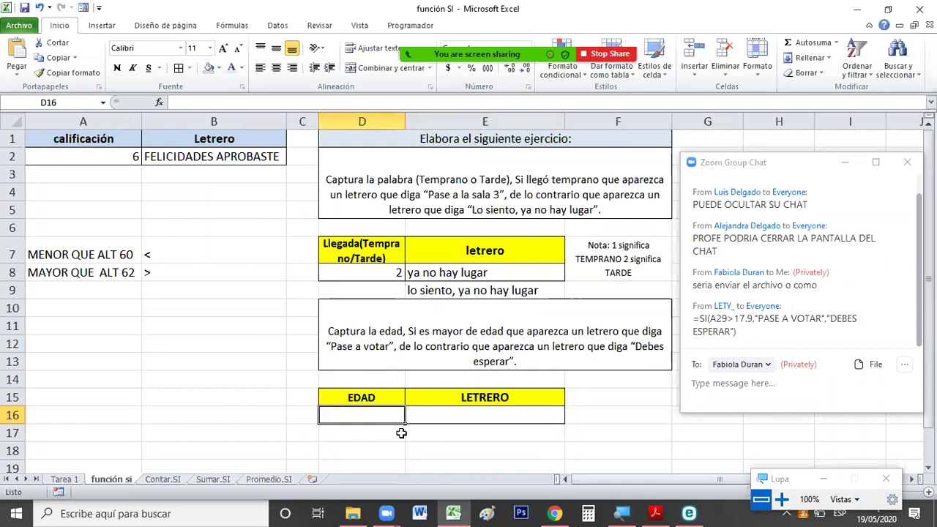
{"action": "left_click", "coordinate": [459, 417]}
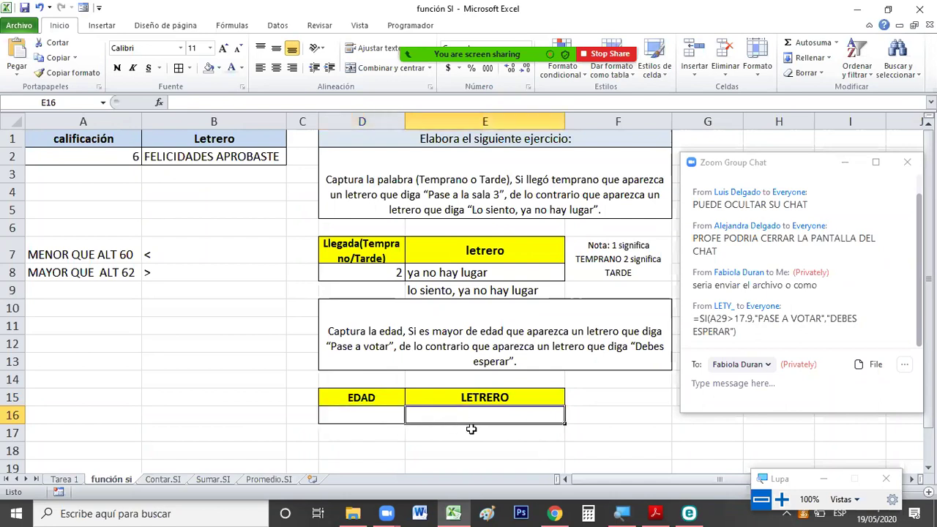
{"action": "type", "text": "=SU"}
{"action": "key", "text": "BackSpace"}
{"action": "type", "text": "I"}
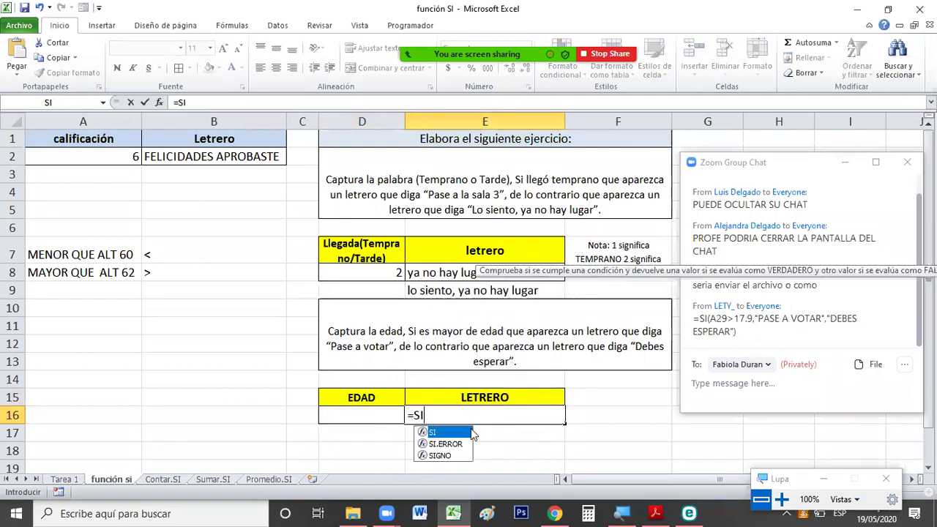
{"action": "double_click", "coordinate": [435, 435]}
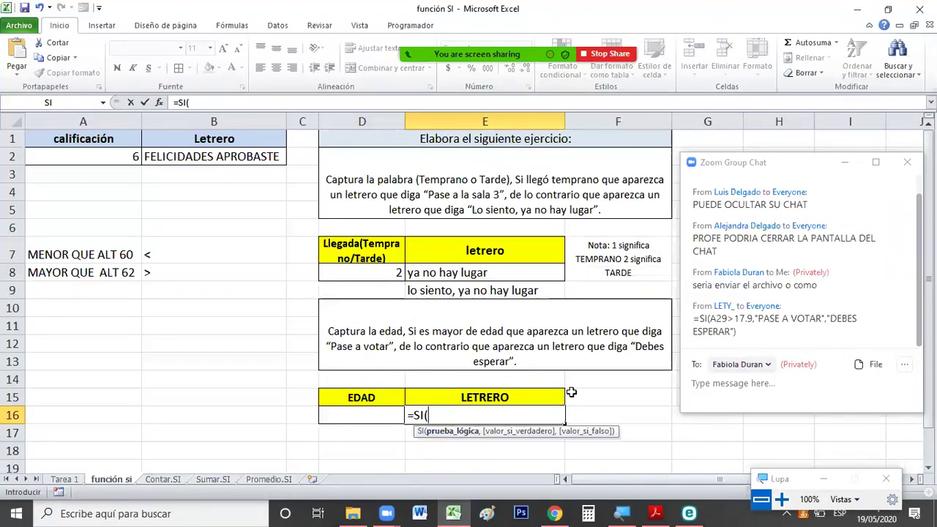
{"action": "left_click", "coordinate": [457, 415]}
{"action": "left_click", "coordinate": [361, 416]}
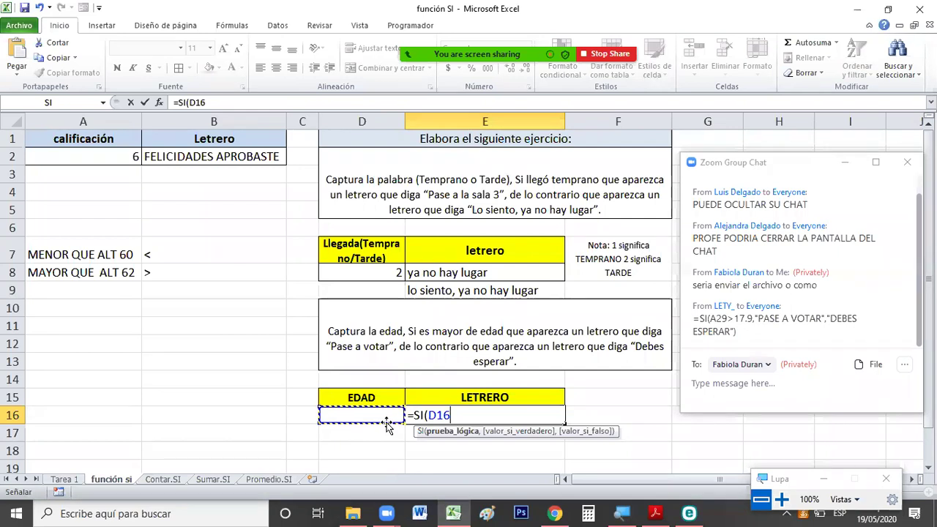
Complete the condition D16>17.9 and add the comma before the true result
{"action": "type", "text": "<"}
{"action": "key", "text": "BackSpace"}
{"action": "type", "text": "="}
{"action": "key", "text": "BackSpace"}
{"action": "type", "text": ">"}
{"action": "key", "text": "BackSpace"}
{"action": "type", "text": "F"}
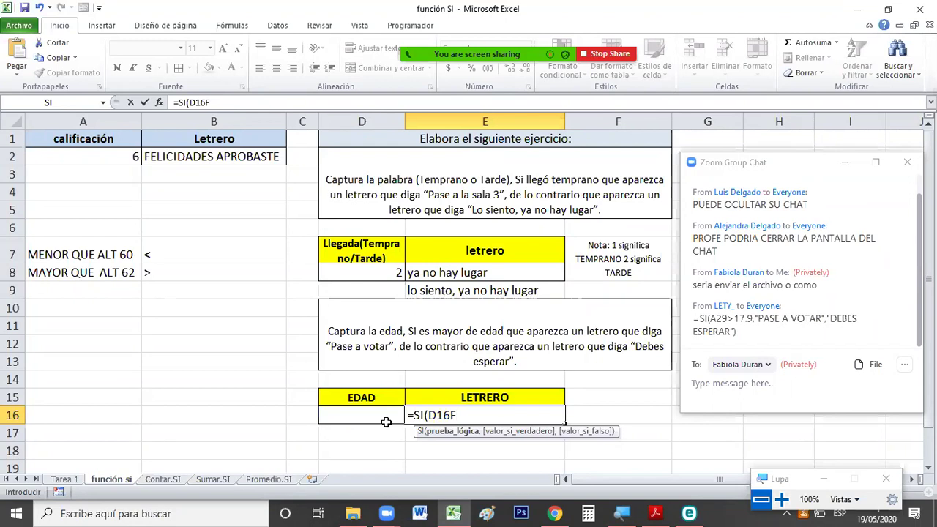
{"action": "type", "text": ":"}
{"action": "key", "text": "BackSpace"}
{"action": "key", "text": "BackSpace"}
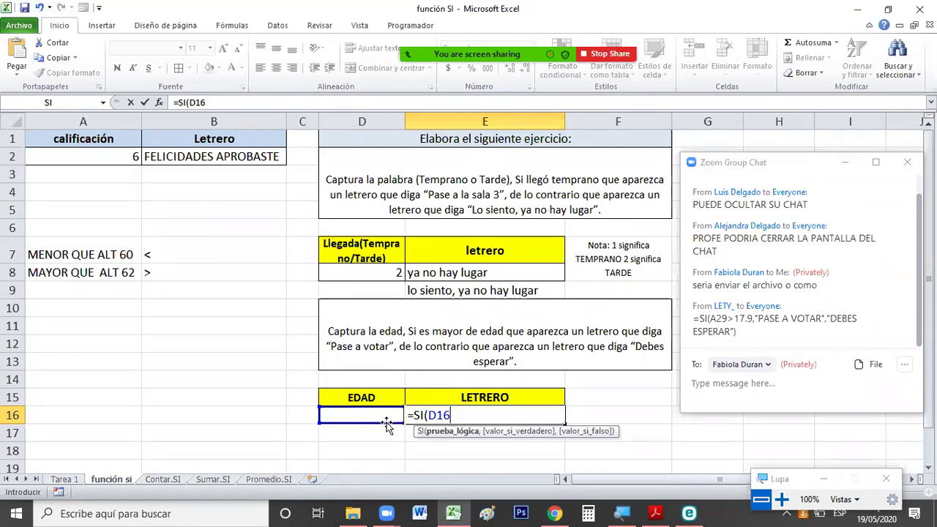
{"action": "type", "text": ">"}
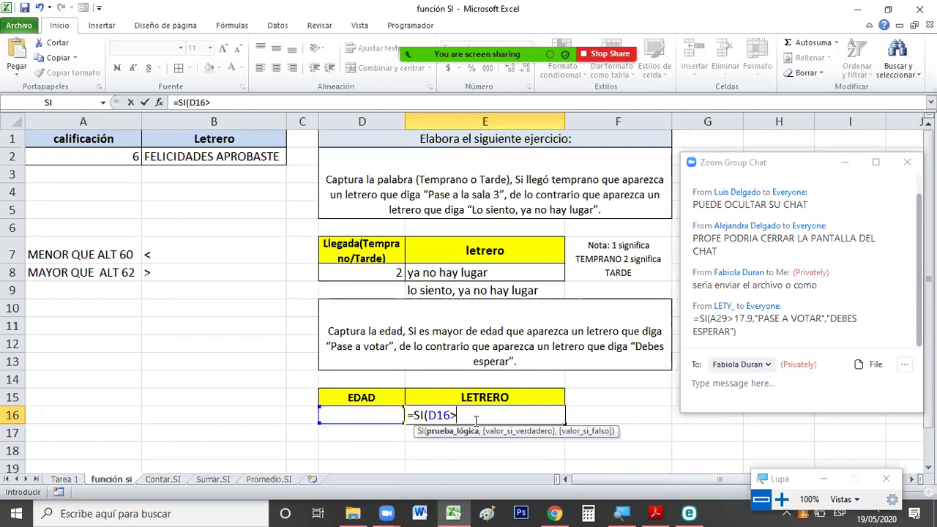
{"action": "type", "text": "17"}
{"action": "type", "text": ".9"}
{"action": "left_click", "coordinate": [454, 415]}
{"action": "type", "text": "="}
{"action": "key", "text": "BackSpace"}
{"action": "left_click", "coordinate": [495, 416]}
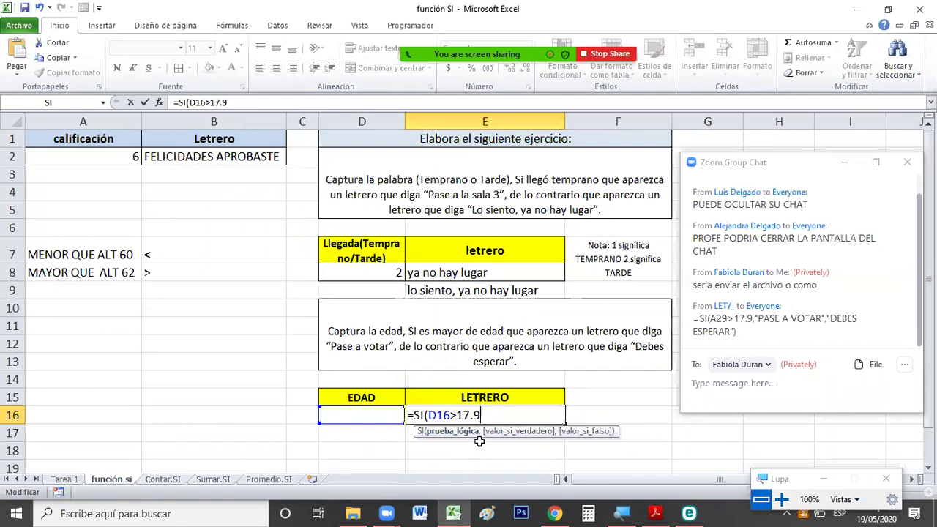
{"action": "type", "text": ","}
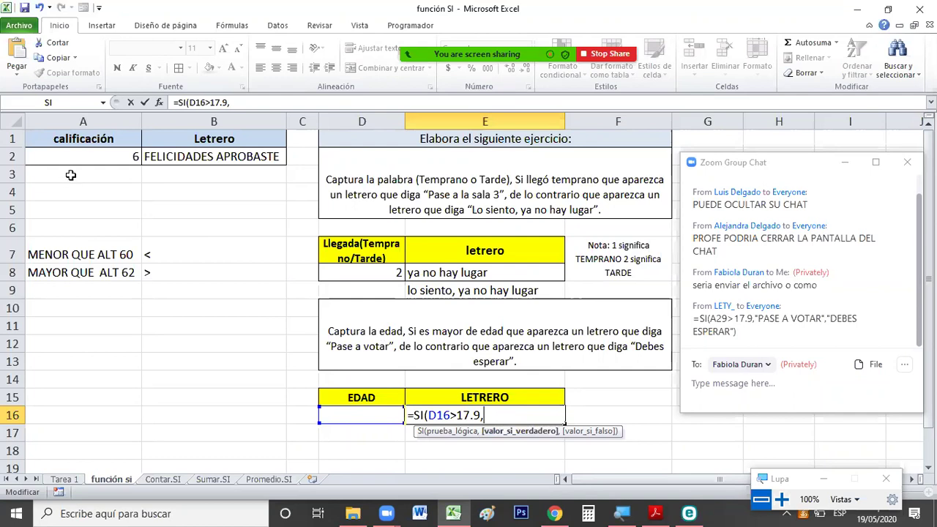
Add the results "PASE A VOTAR" and "DEBES ESPERAR" to the E16 formula
{"action": "type", "text": "a3"}
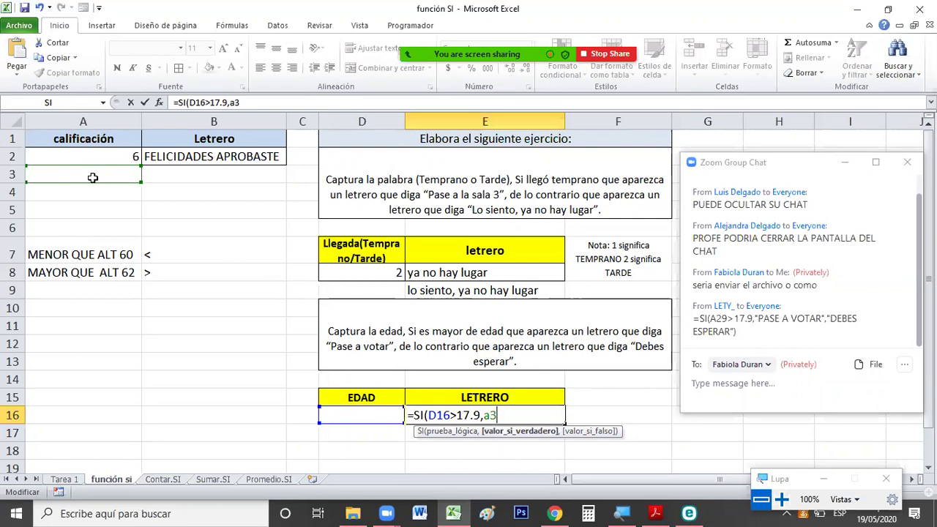
{"action": "key", "text": "BackSpace"}
{"action": "key", "text": "BackSpace"}
{"action": "type", "text": "\""}
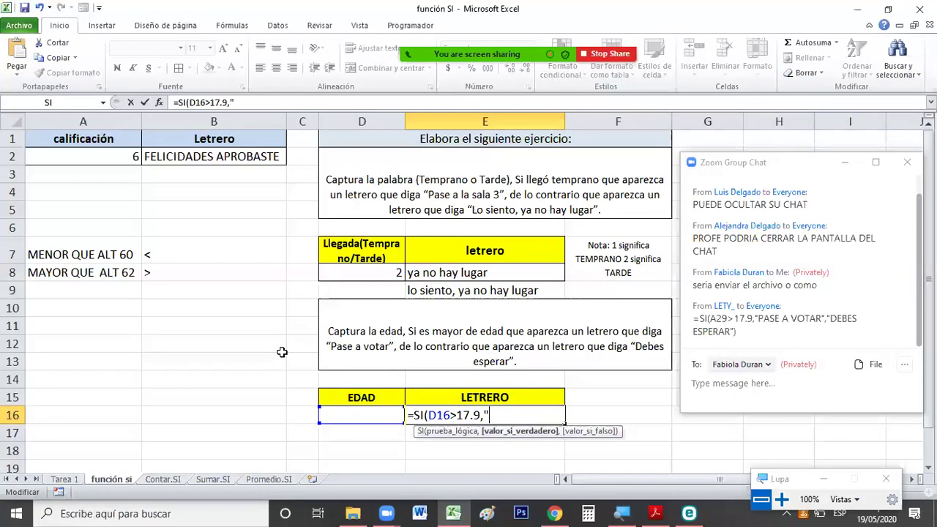
{"action": "type", "text": "!#!\"#$%&"}
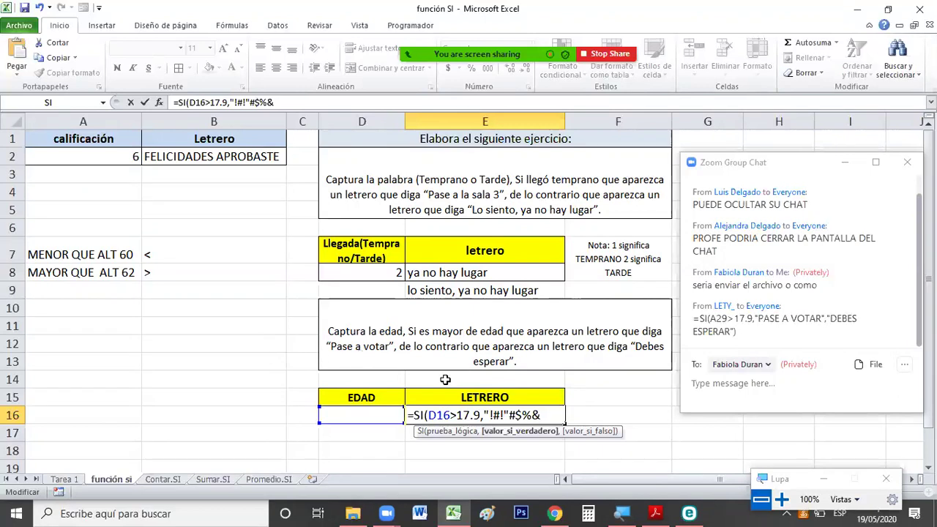
{"action": "left_click", "coordinate": [510, 415]}
{"action": "key", "text": "BackSpace"}
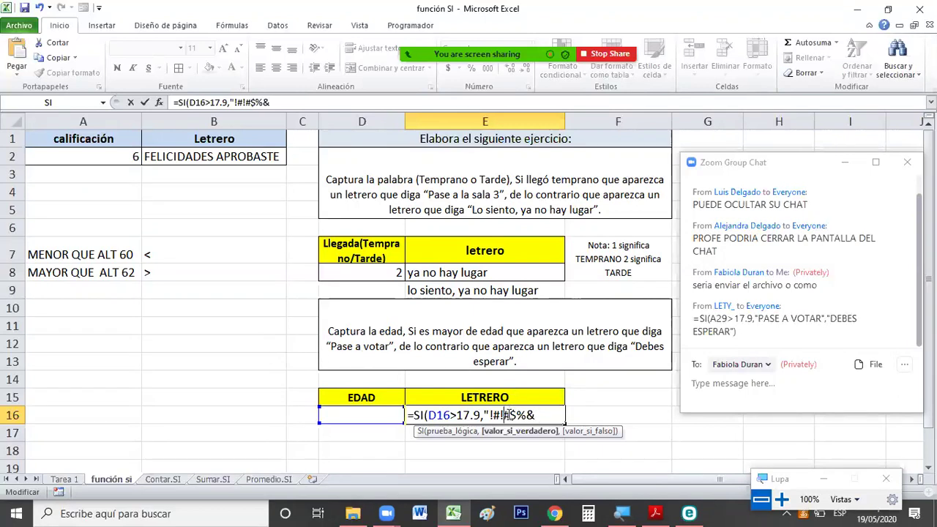
{"action": "type", "text": "\""}
{"action": "key", "text": "BackSpace"}
{"action": "key", "text": "BackSpace"}
{"action": "key", "text": "BackSpace"}
{"action": "key", "text": "BackSpace"}
{"action": "key", "text": "BackSpace"}
{"action": "key", "text": "BackSpace"}
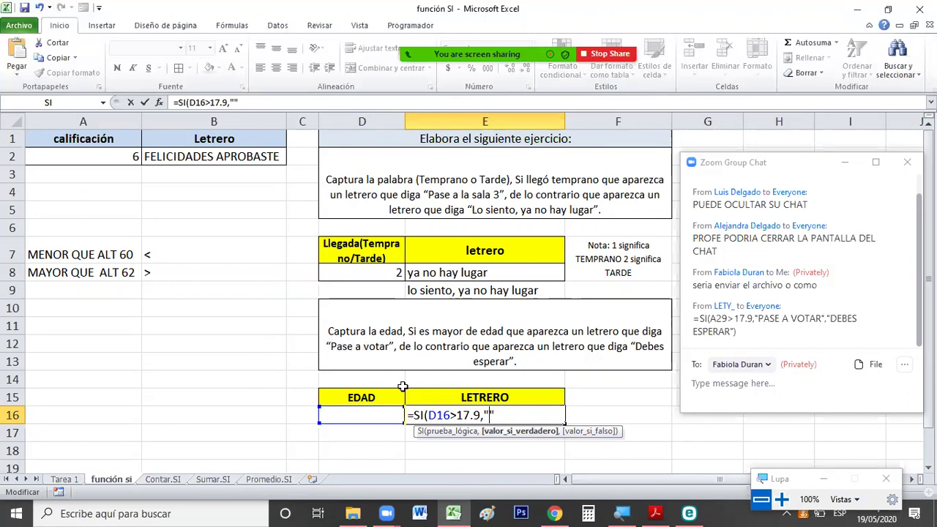
{"action": "type", "text": "PSO"}
{"action": "key", "text": "BackSpace"}
{"action": "key", "text": "BackSpace"}
{"action": "type", "text": "ASE A VOTAR"}
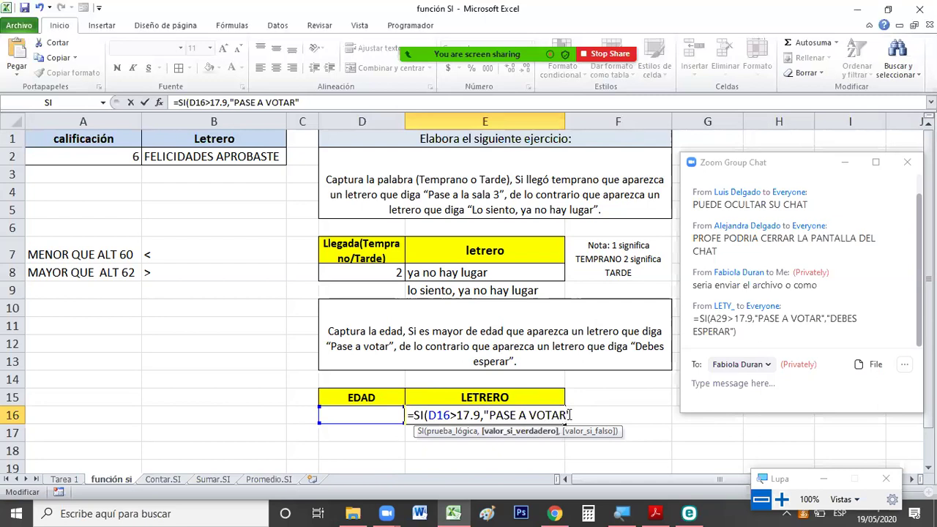
{"action": "type", "text": "\""}
{"action": "type", "text": ","}
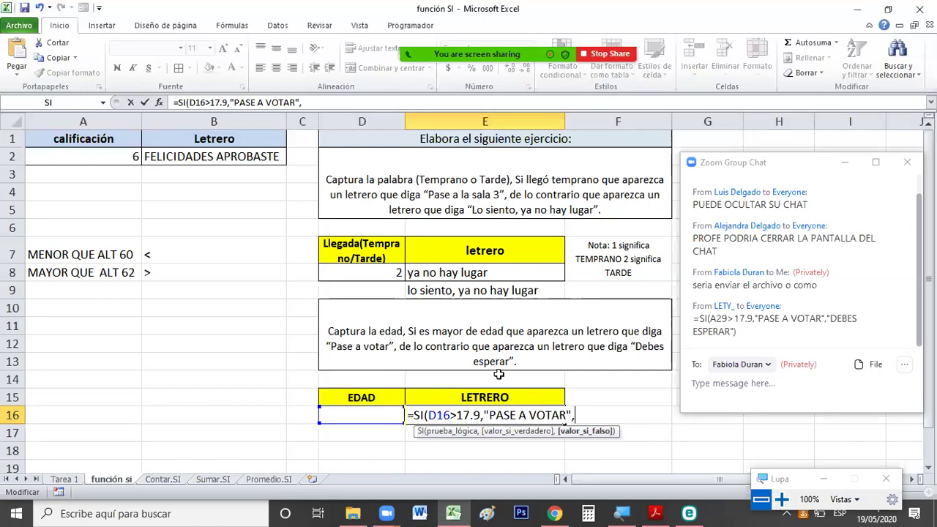
{"action": "type", "text": "\"DEBES ESPERAR\""}
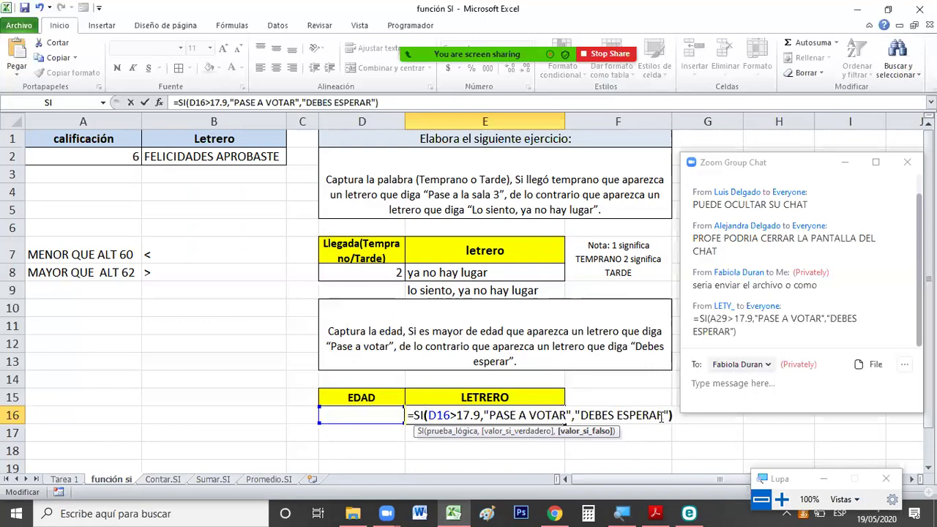
Close and commit the E16 formula, then test ages 1 through 5 in D16
{"action": "type", "text": ")"}
{"action": "key", "text": "Return"}
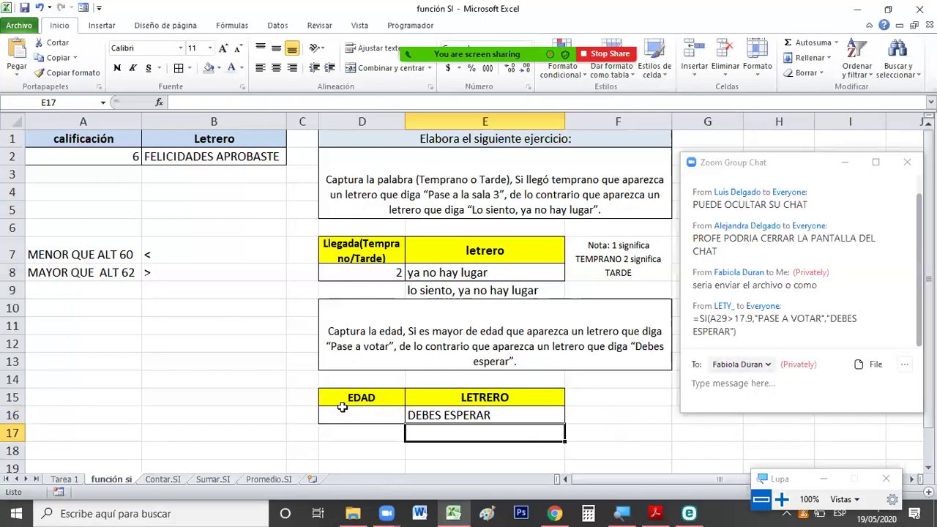
{"action": "left_click", "coordinate": [378, 414]}
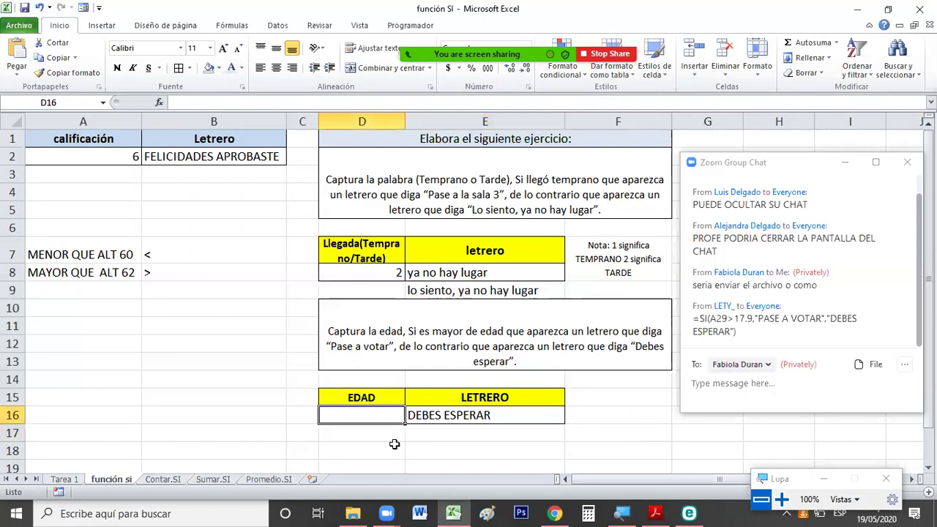
{"action": "type", "text": "1"}
{"action": "key", "text": "Return"}
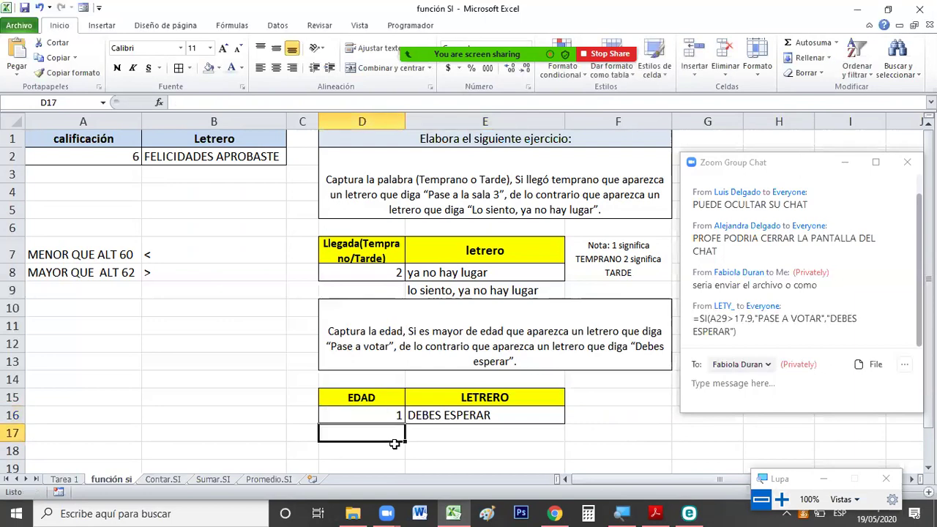
{"action": "key", "text": "Up"}
{"action": "type", "text": "2"}
{"action": "key", "text": "Return"}
{"action": "key", "text": "Up"}
{"action": "type", "text": "3"}
{"action": "key", "text": "Return"}
{"action": "key", "text": "Up"}
{"action": "type", "text": "4"}
{"action": "key", "text": "Return"}
{"action": "key", "text": "Up"}
{"action": "type", "text": "5"}
{"action": "key", "text": "Return"}
Test ages 15, 16, 17, 18, 17.8 and 17.9 in D16, leaving 18
{"action": "key", "text": "Up"}
{"action": "type", "text": "15"}
{"action": "key", "text": "Return"}
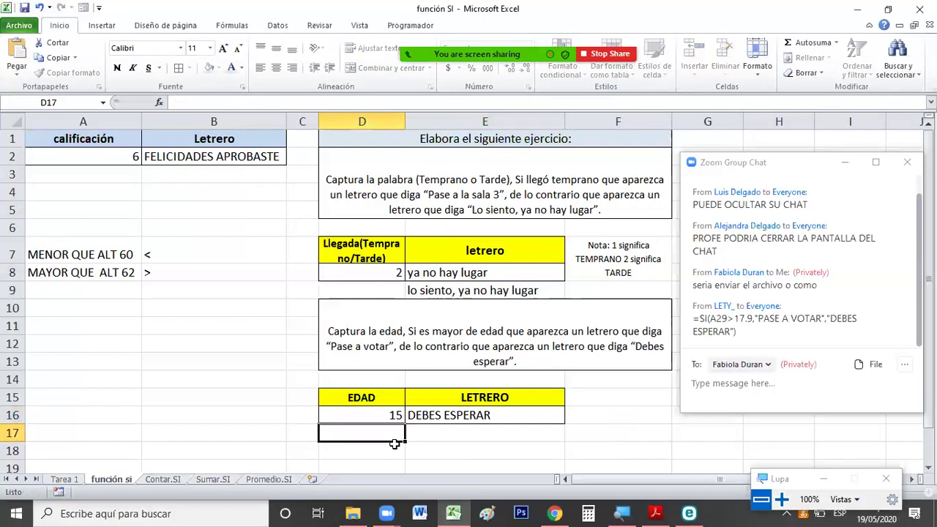
{"action": "key", "text": "Up"}
{"action": "type", "text": "16"}
{"action": "key", "text": "Return"}
{"action": "key", "text": "Up"}
{"action": "type", "text": "17"}
{"action": "key", "text": "Return"}
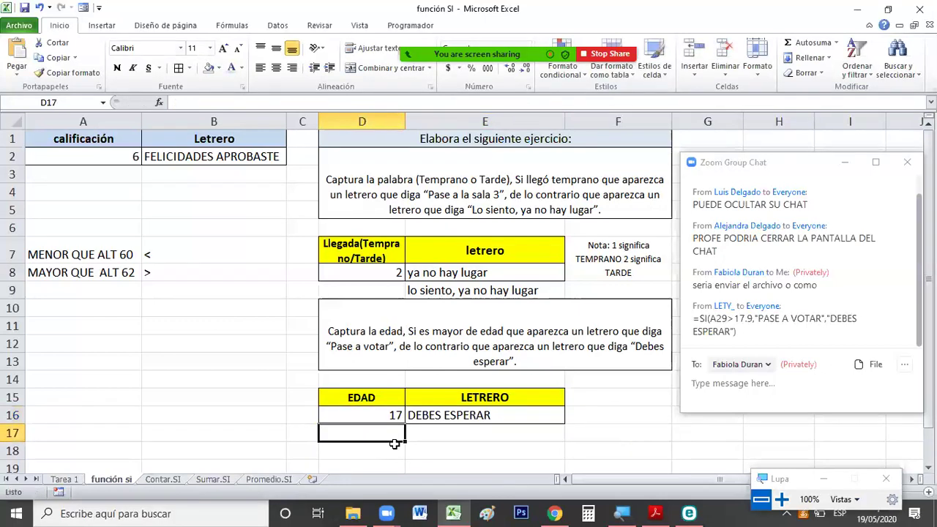
{"action": "key", "text": "Up"}
{"action": "type", "text": "18"}
{"action": "key", "text": "Return"}
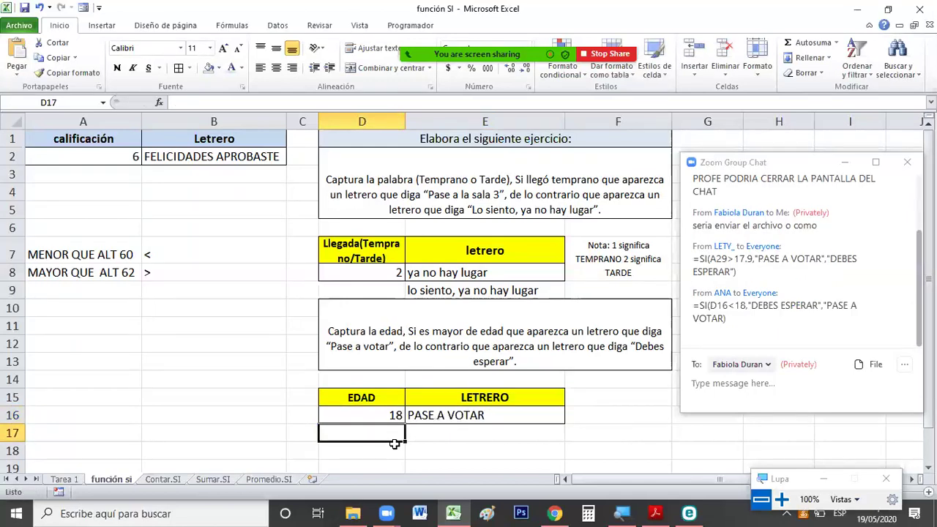
{"action": "key", "text": "Up"}
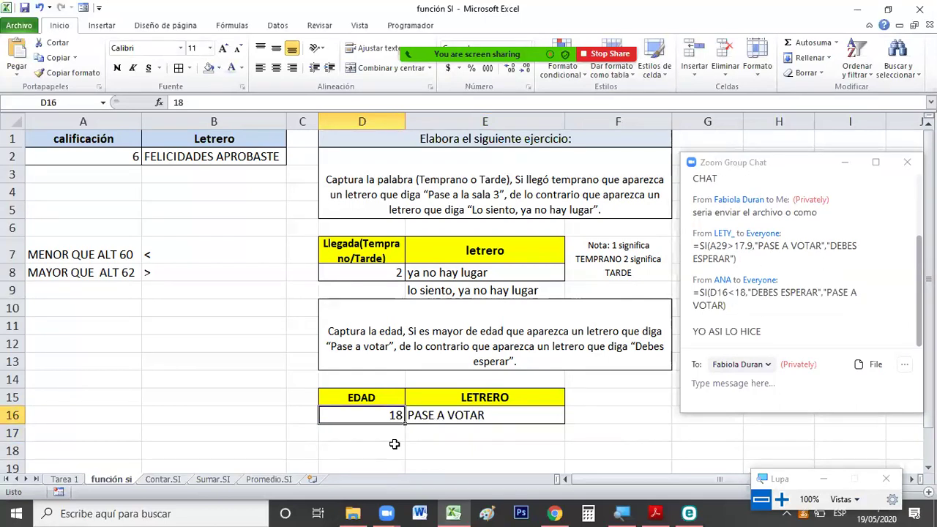
{"action": "type", "text": "17.8"}
{"action": "key", "text": "Return"}
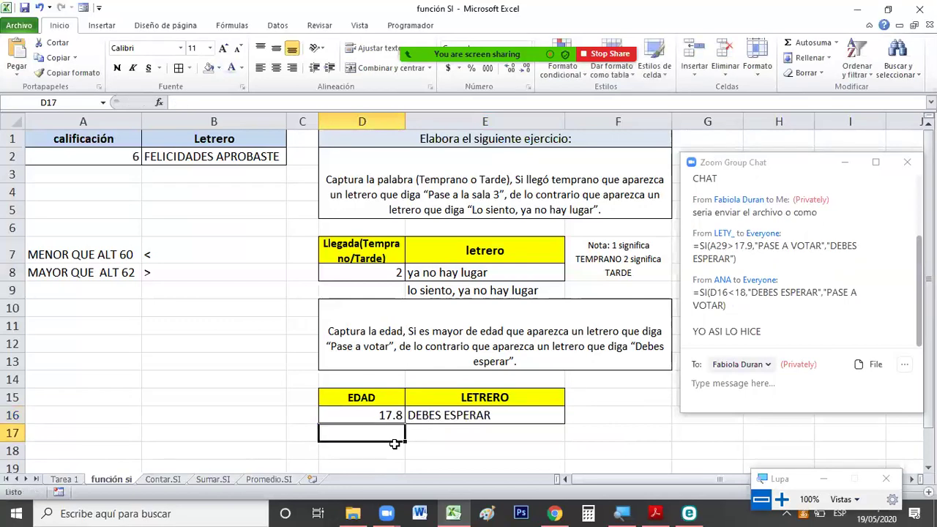
{"action": "key", "text": "Up"}
{"action": "type", "text": "17.9"}
{"action": "key", "text": "Return"}
{"action": "key", "text": "Up"}
{"action": "type", "text": "18"}
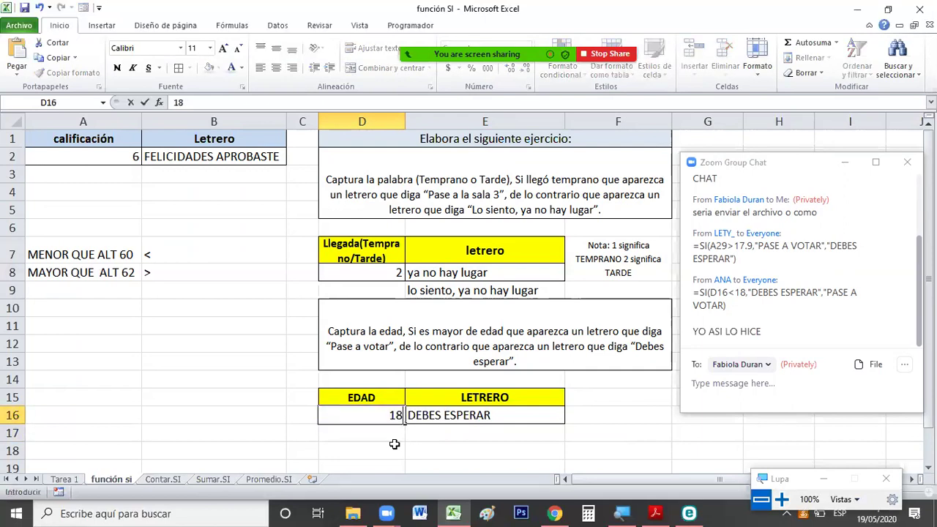
{"action": "key", "text": "Return"}
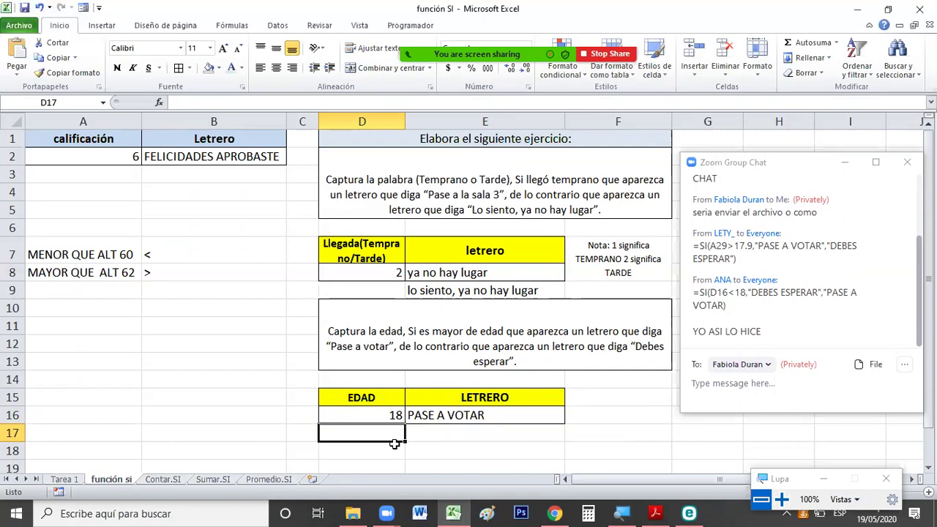
Review the E16 formula without changing it and reselect the age 18 in D16
{"action": "left_click", "coordinate": [395, 416]}
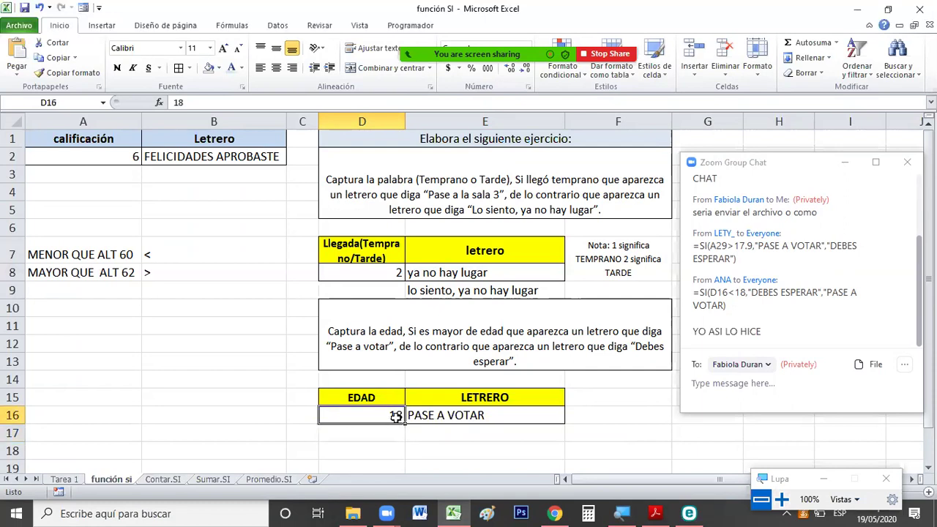
{"action": "double_click", "coordinate": [432, 416]}
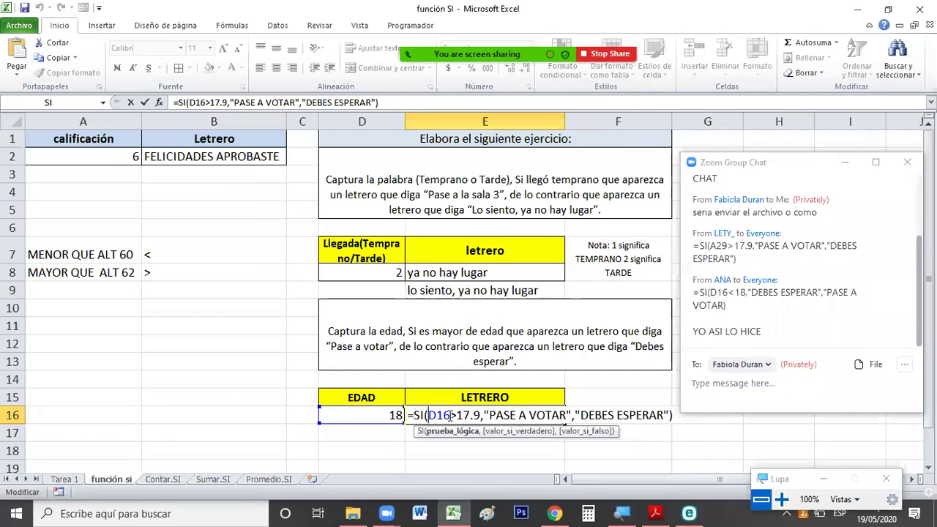
{"action": "key", "text": "Escape"}
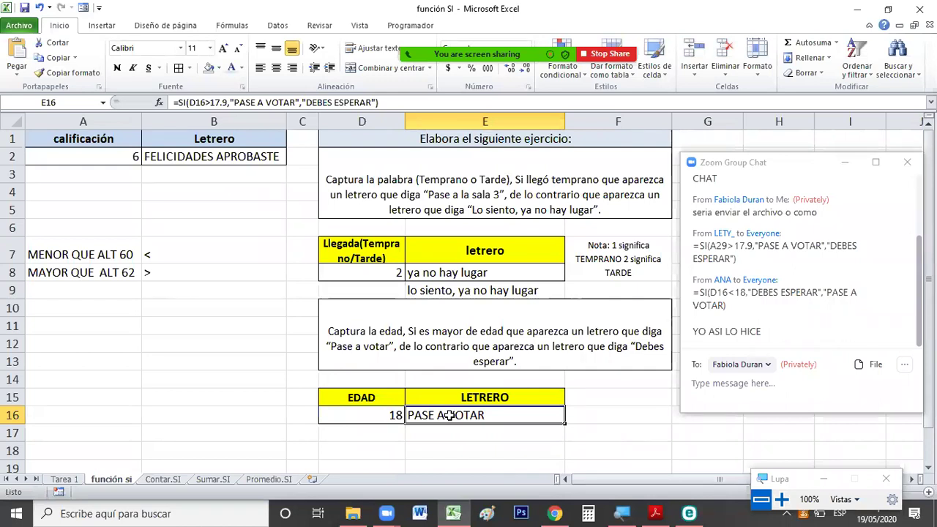
{"action": "key", "text": "Return"}
{"action": "left_click", "coordinate": [391, 415]}
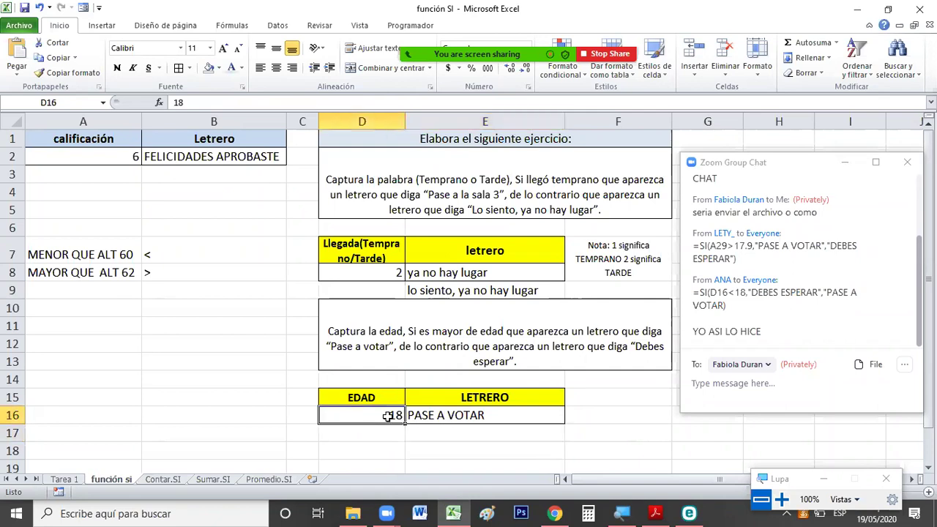
Enter ages 15, 13, 11 and 19 into D17:D20
{"action": "left_click", "coordinate": [383, 434]}
{"action": "left_click", "coordinate": [380, 417]}
{"action": "left_click", "coordinate": [380, 432]}
{"action": "left_click_drag", "start_coordinate": [404, 424], "coordinate": [404, 435]}
{"action": "left_click", "coordinate": [402, 434]}
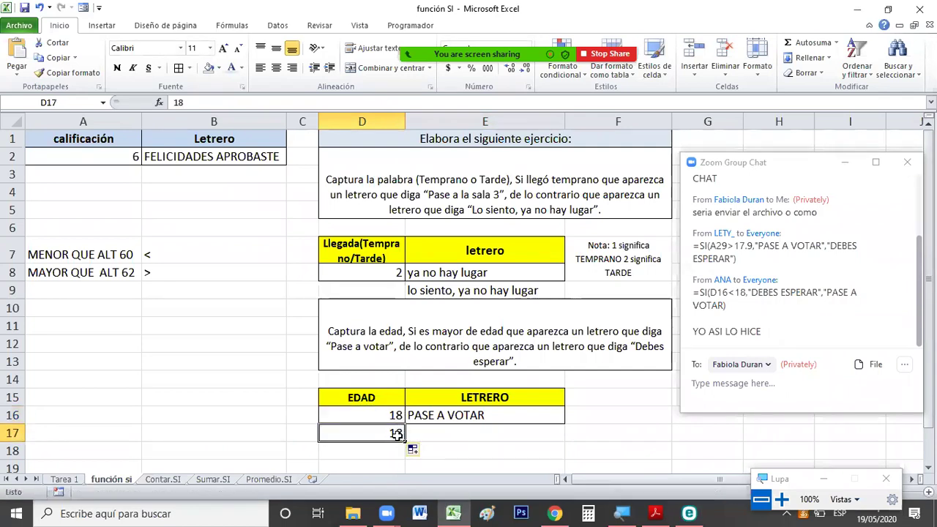
{"action": "type", "text": "15"}
{"action": "key", "text": "Return"}
{"action": "type", "text": "13"}
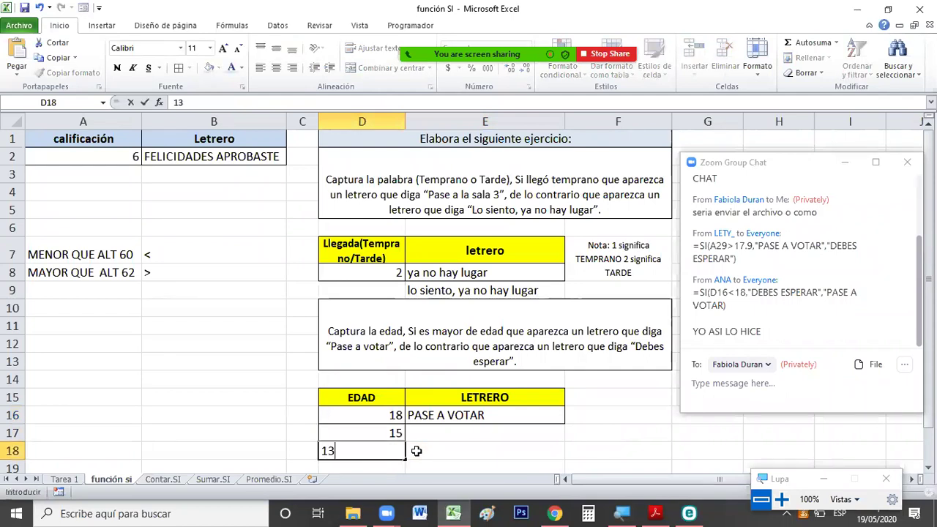
{"action": "key", "text": "Return"}
{"action": "type", "text": "11"}
{"action": "key", "text": "Return"}
{"action": "type", "text": "19"}
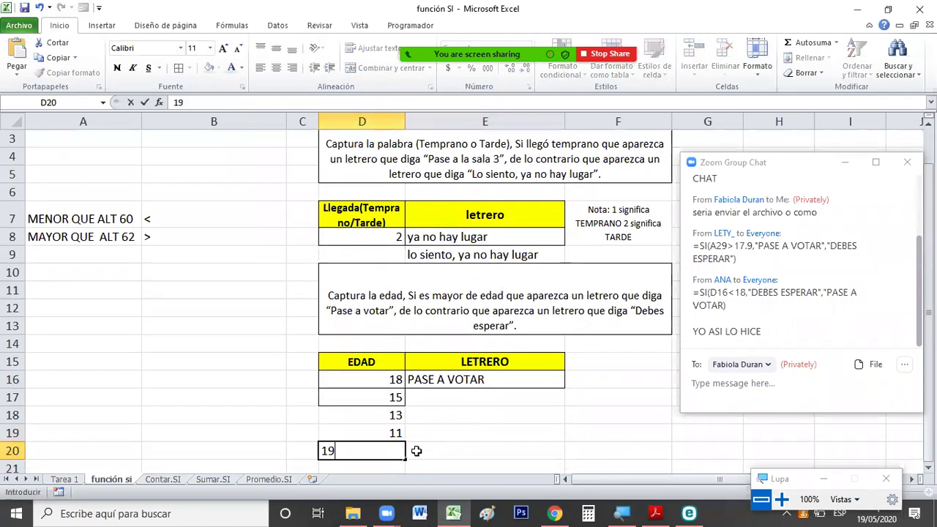
{"action": "key", "text": "Return"}
Enter ages 35, 45, 15 and 26 below, then apply All Borders to D17:E24
{"action": "type", "text": "35 "}
{"action": "type", "text": "4"}
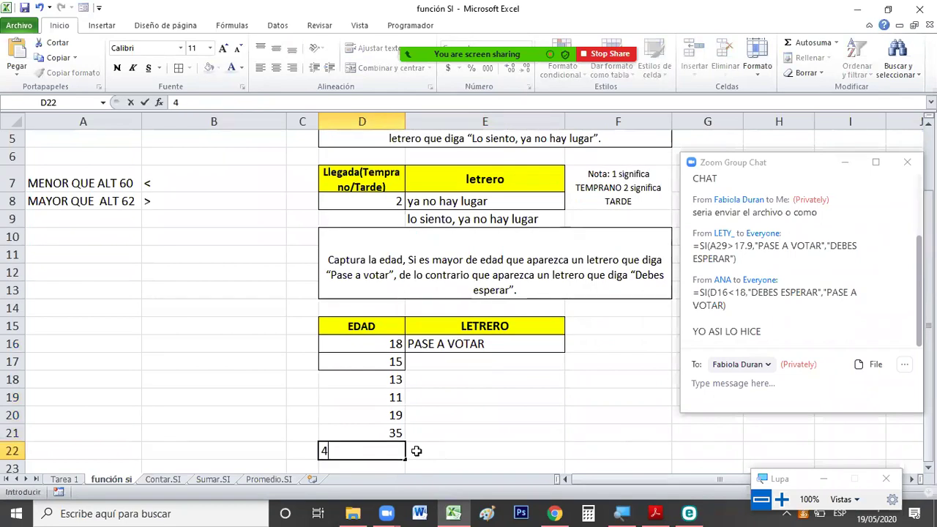
{"action": "type", "text": "5"}
{"action": "key", "text": "Return"}
{"action": "type", "text": "15"}
{"action": "key", "text": "Return"}
{"action": "type", "text": "26"}
{"action": "key", "text": "Return"}
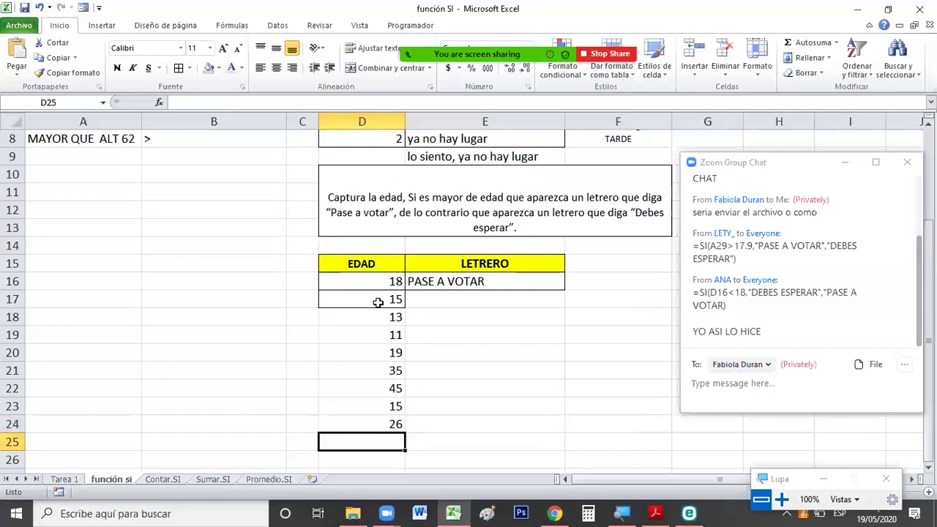
{"action": "left_click_drag", "start_coordinate": [376, 299], "coordinate": [498, 425]}
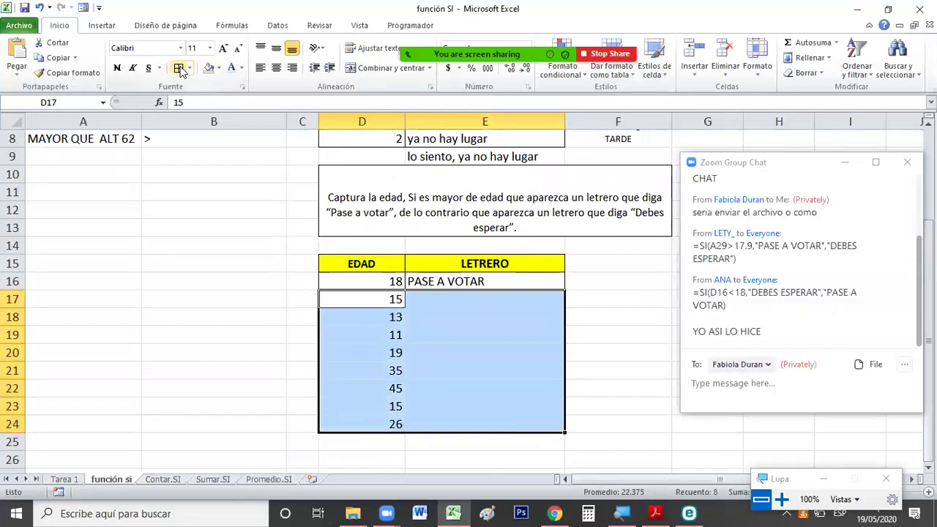
{"action": "left_click", "coordinate": [472, 300]}
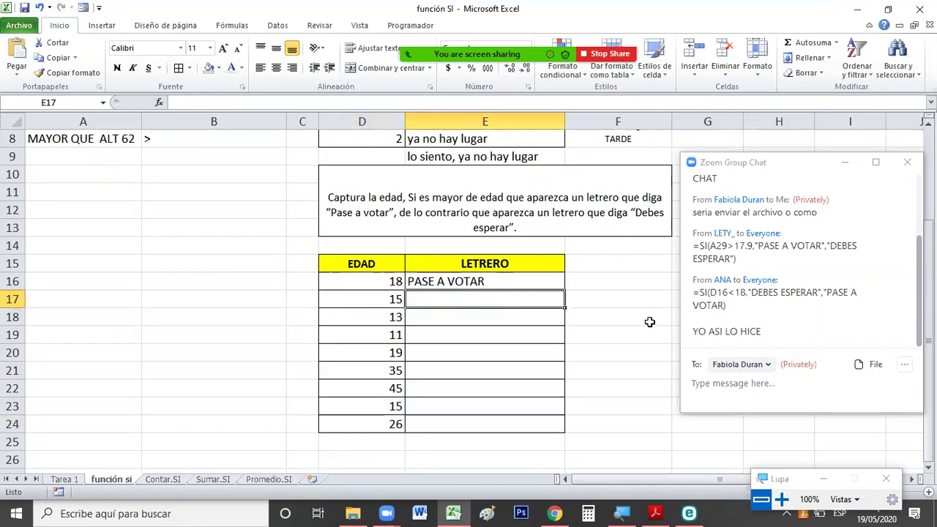
Enter =SI(D17<18,"DEBES ESPERAR","PASE A VOTAR") in E17
{"action": "type", "text": "=S"}
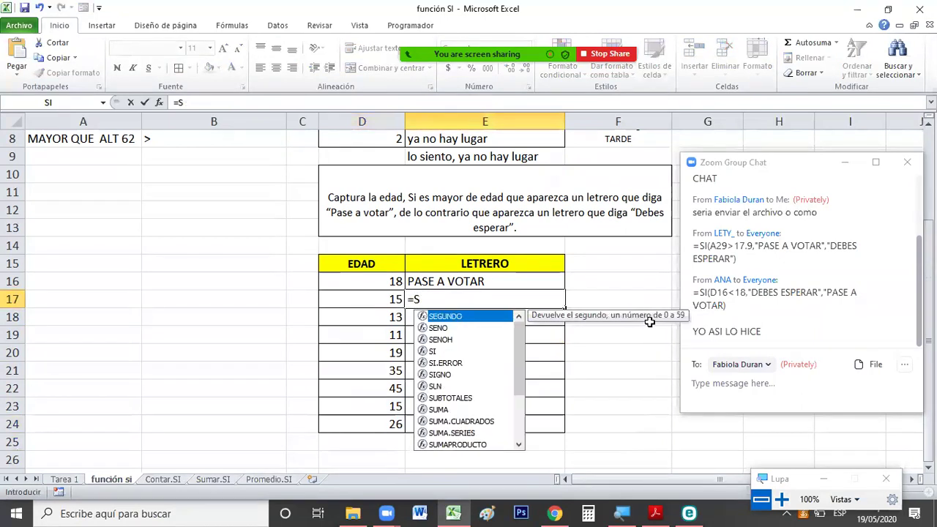
{"action": "type", "text": "I"}
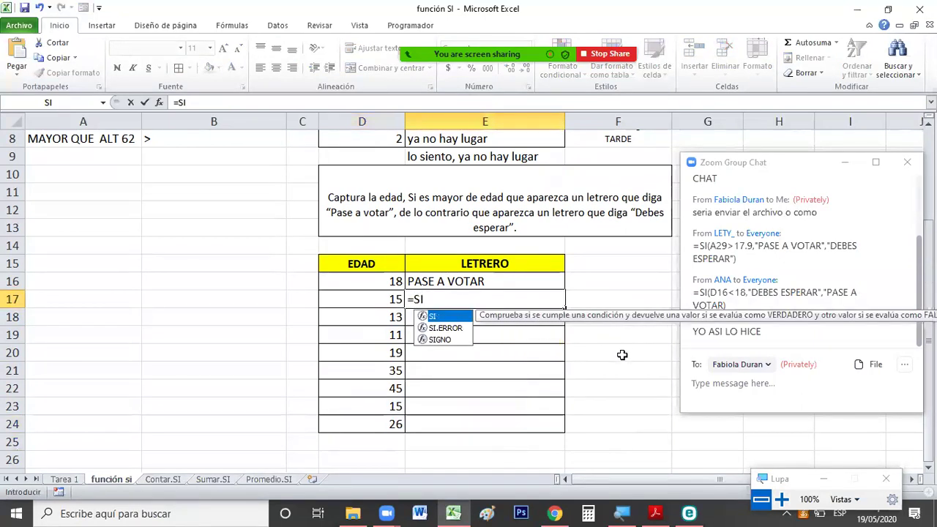
{"action": "double_click", "coordinate": [456, 315]}
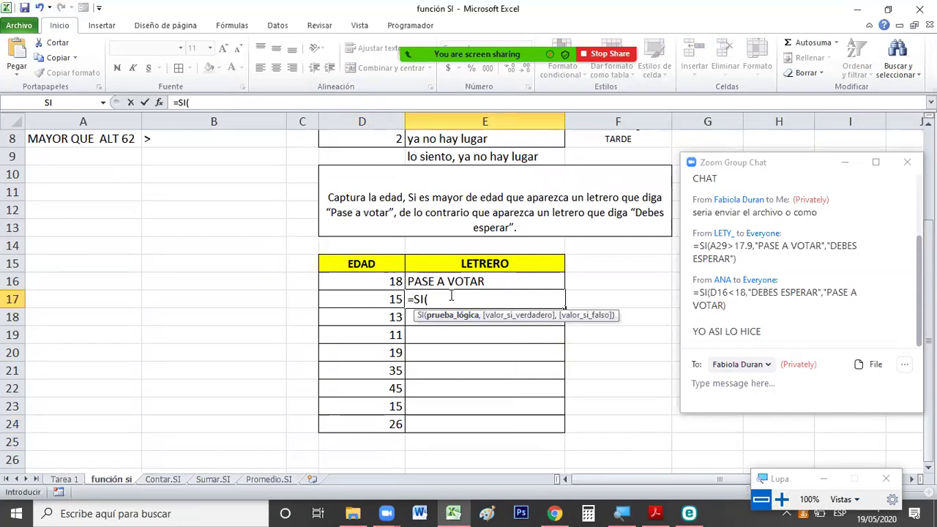
{"action": "left_click", "coordinate": [385, 302]}
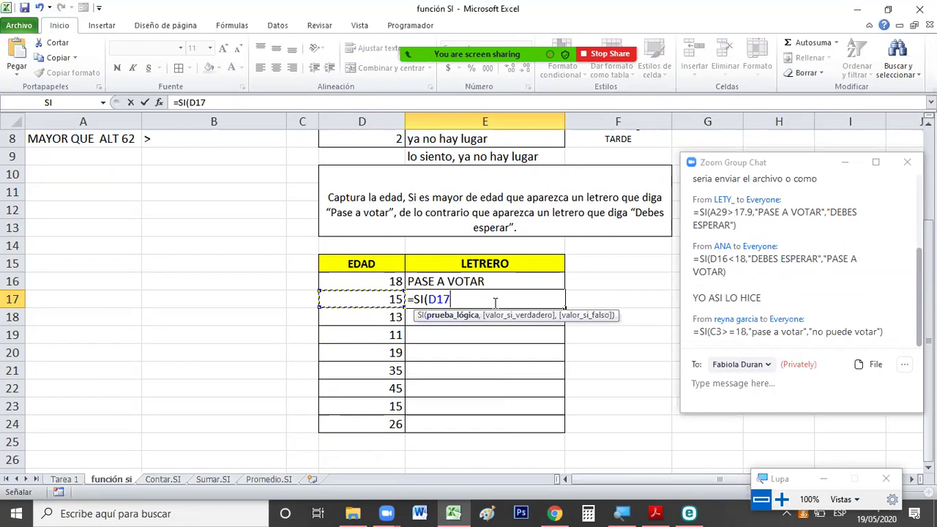
{"action": "type", "text": "<"}
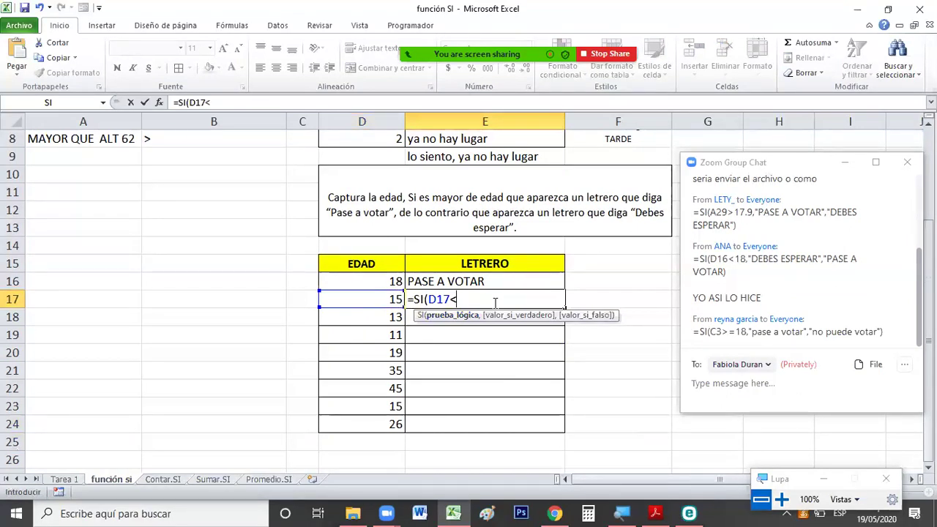
{"action": "type", "text": "18"}
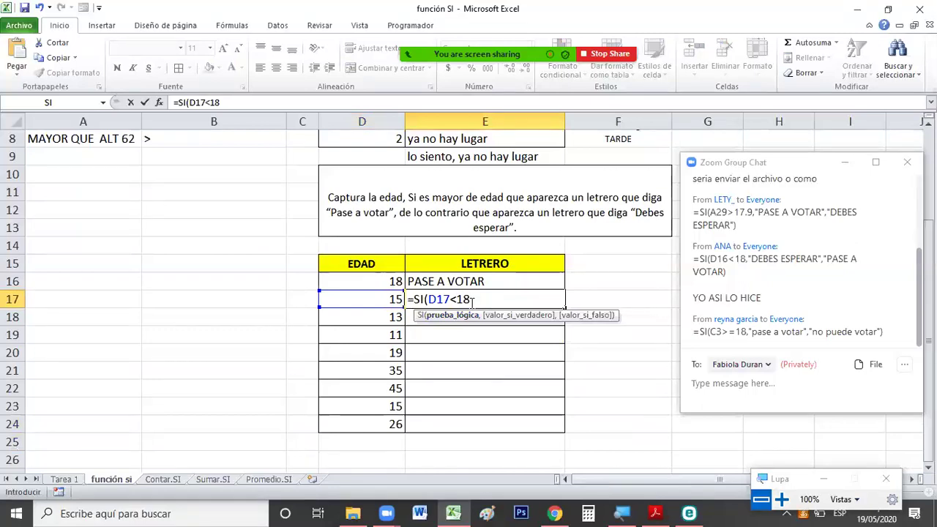
{"action": "type", "text": ",\""}
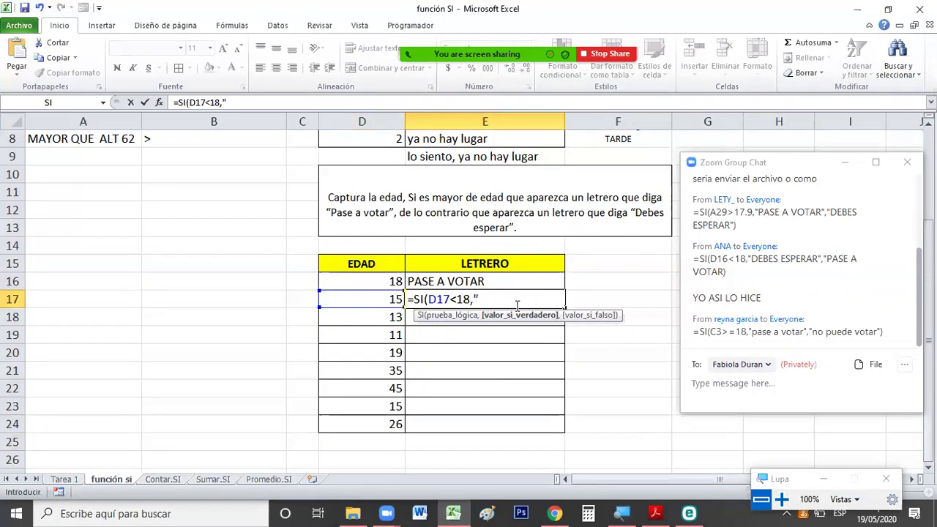
{"action": "type", "text": "DEBES"}
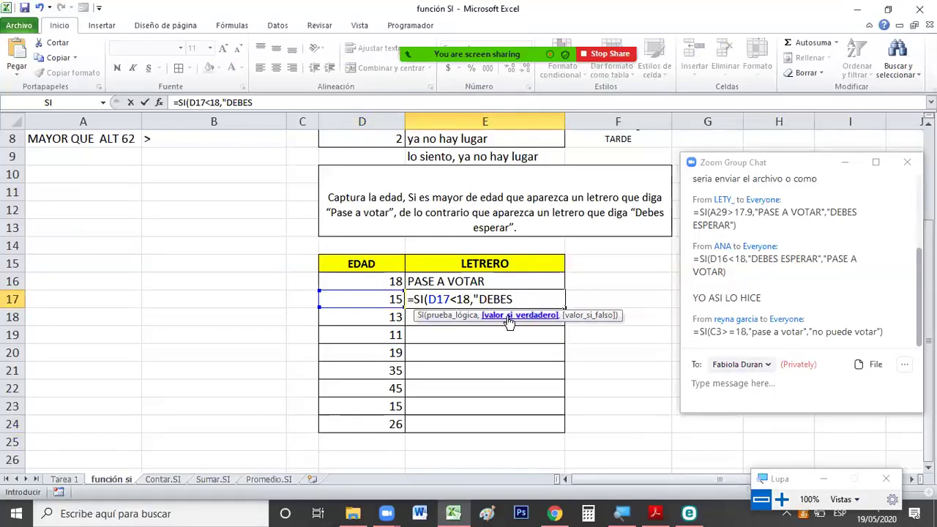
{"action": "type", "text": " ESPERAR\",\""}
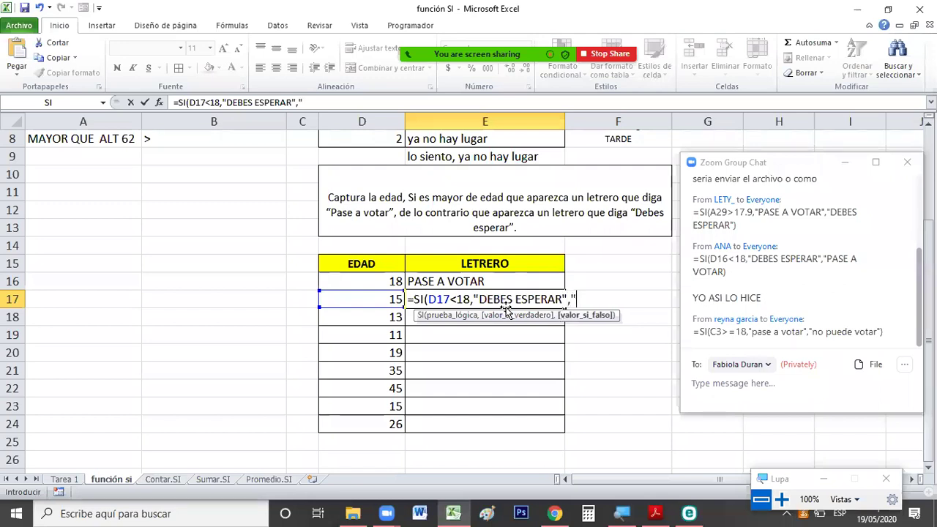
{"action": "type", "text": "PASE A B"}
{"action": "key", "text": "BackSpace"}
{"action": "type", "text": "VOTAR\")"}
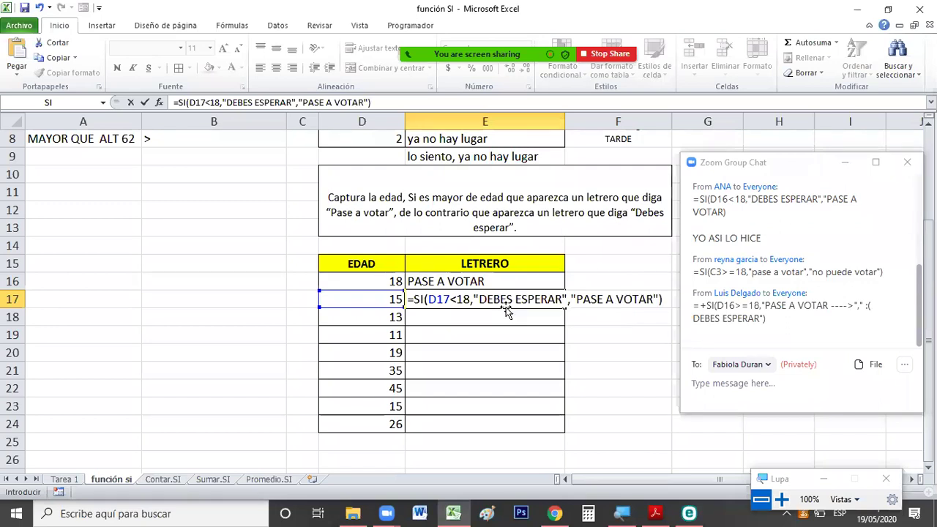
{"action": "key", "text": "Return"}
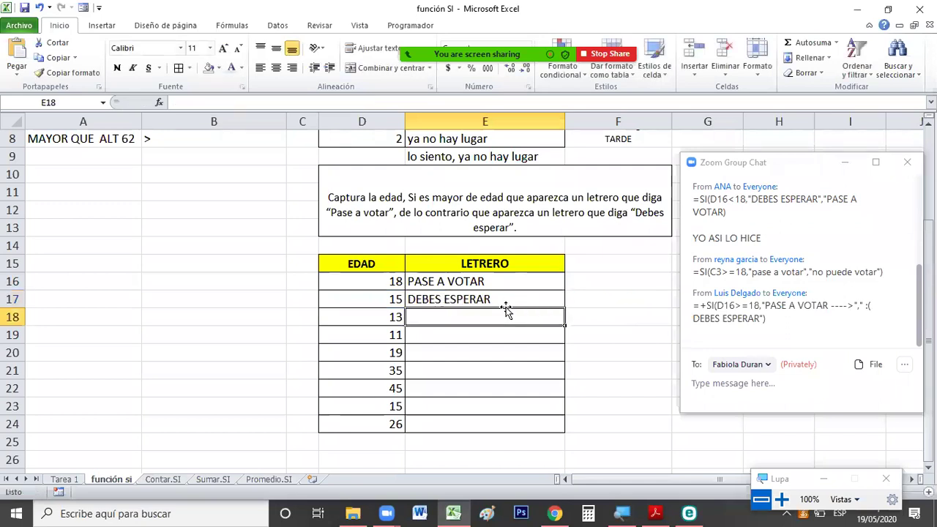
Fill E17's age-check formula down to E24 and inspect the copied signs against the ages
{"action": "left_click", "coordinate": [396, 297]}
{"action": "left_click", "coordinate": [436, 301]}
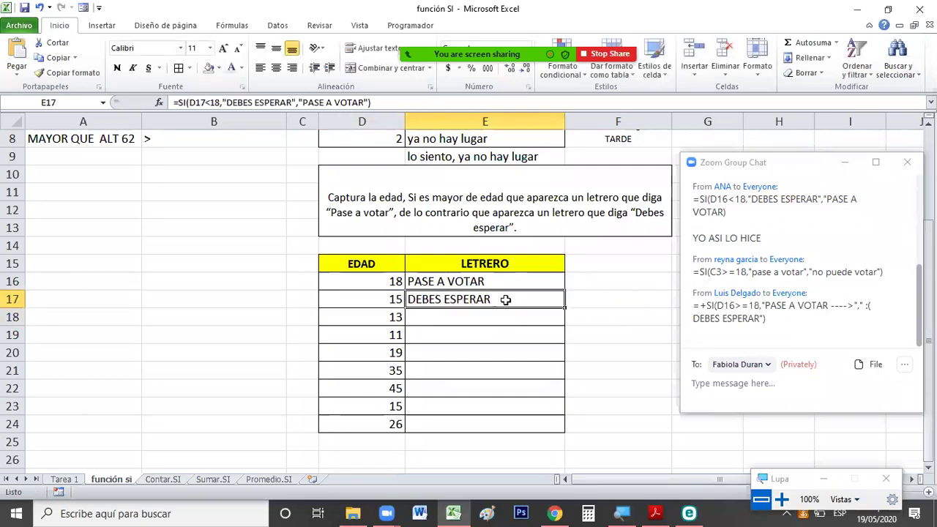
{"action": "left_click_drag", "start_coordinate": [566, 309], "coordinate": [560, 432]}
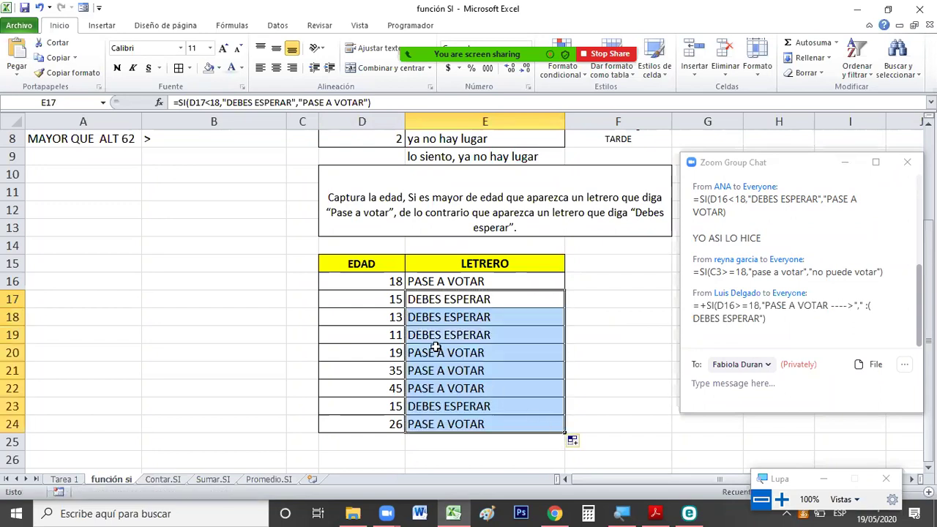
{"action": "left_click", "coordinate": [428, 353]}
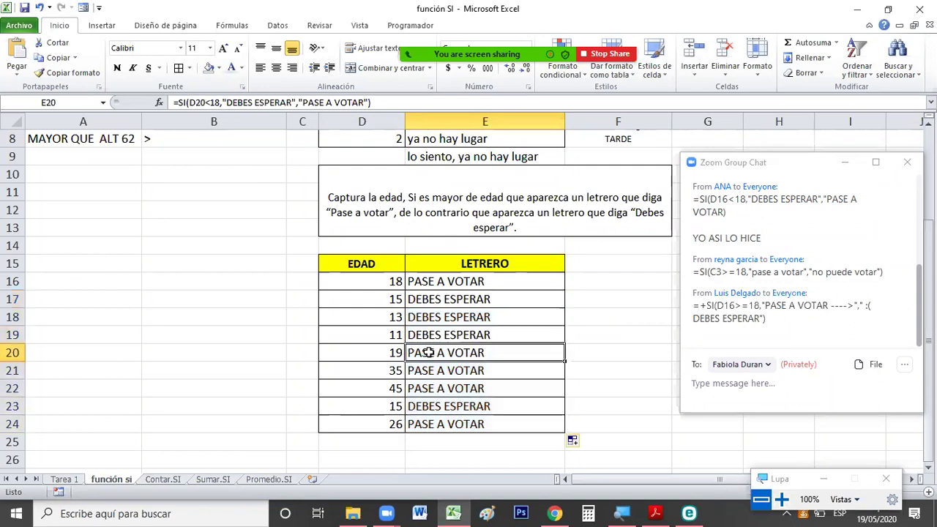
{"action": "left_click", "coordinate": [396, 370]}
{"action": "left_click", "coordinate": [397, 386]}
Undo the fill so E18:E24 are empty again, then select E18
{"action": "left_click", "coordinate": [402, 408]}
{"action": "left_click", "coordinate": [388, 423]}
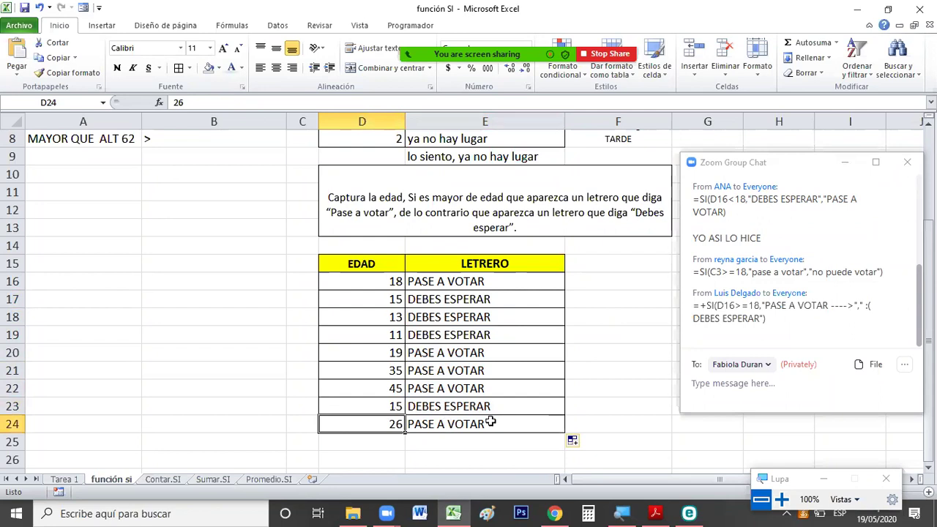
{"action": "key", "text": "ctrl+z"}
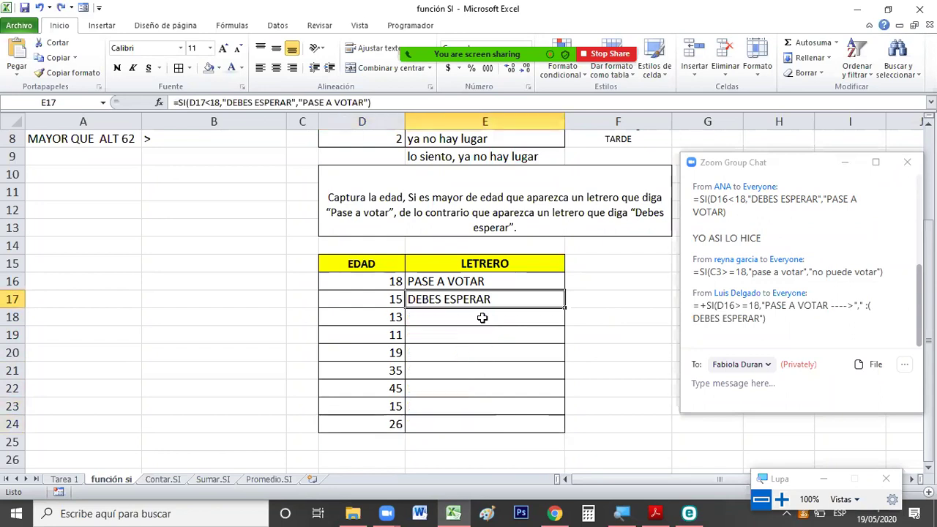
{"action": "left_click", "coordinate": [482, 317]}
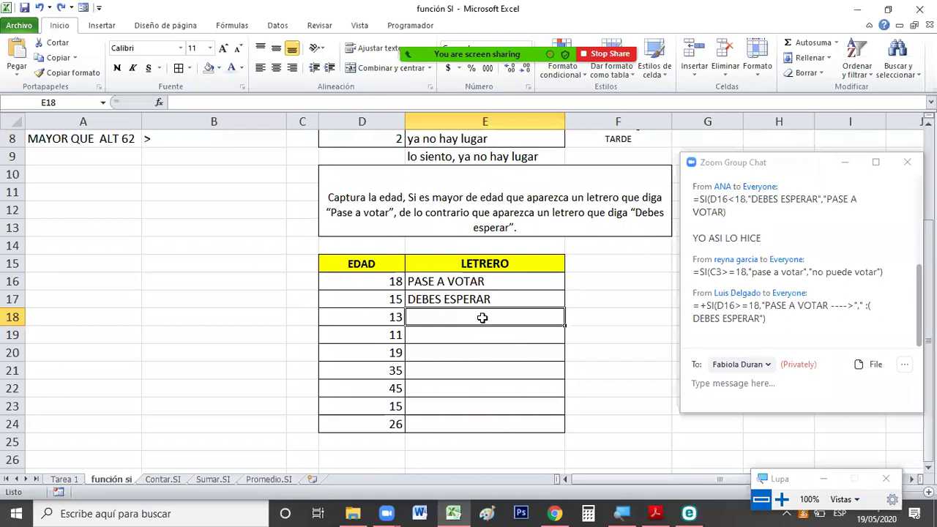
{"action": "left_click_drag", "start_coordinate": [787, 481], "coordinate": [785, 438]}
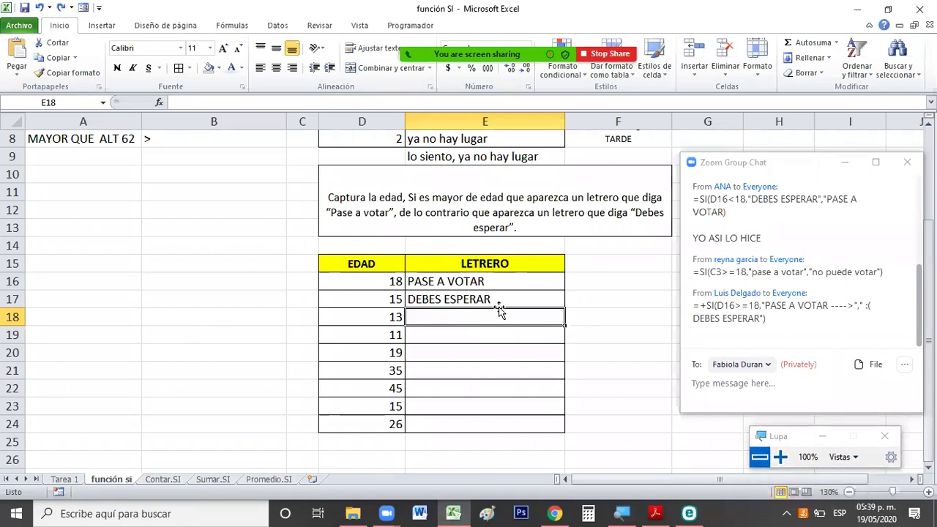
Start E18's formula as =+SI(D18>=18, using the SI suggestion and cell D18
{"action": "type", "text": "="}
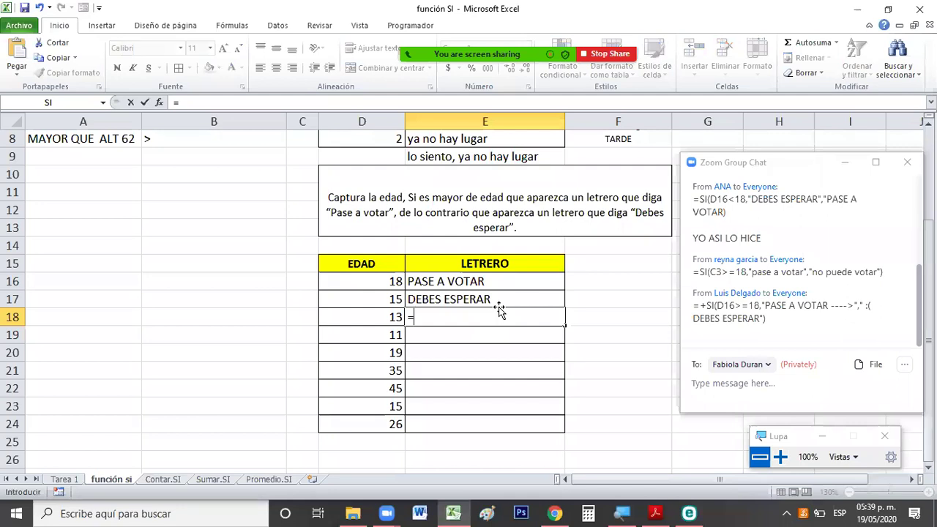
{"action": "type", "text": "+"}
{"action": "type", "text": "si"}
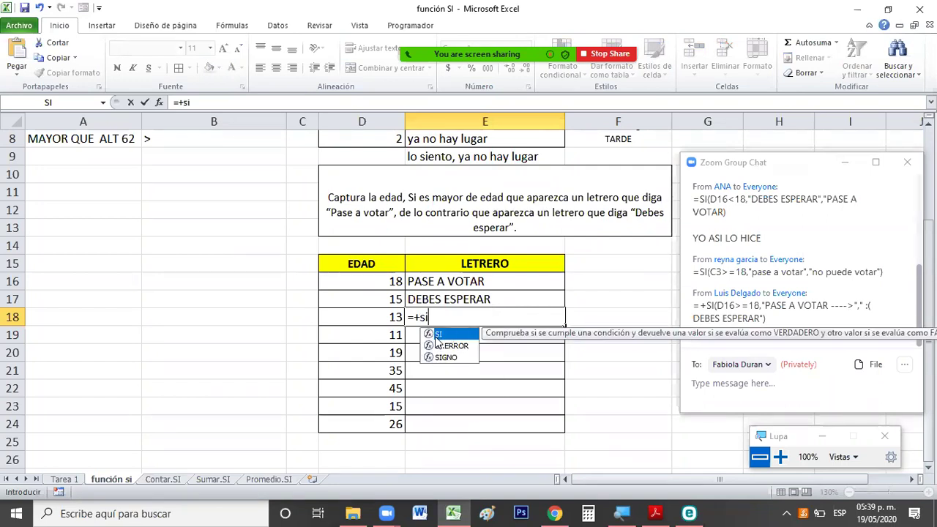
{"action": "double_click", "coordinate": [438, 337]}
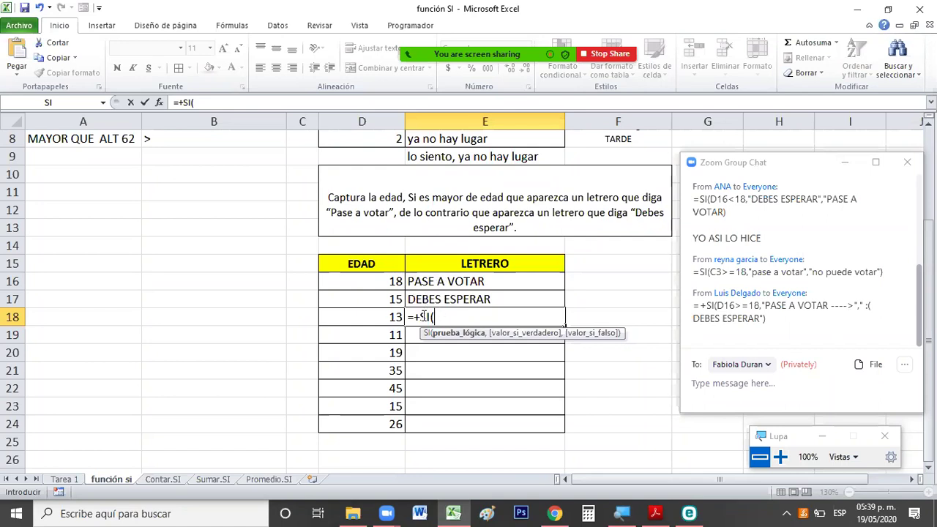
{"action": "left_click", "coordinate": [386, 319]}
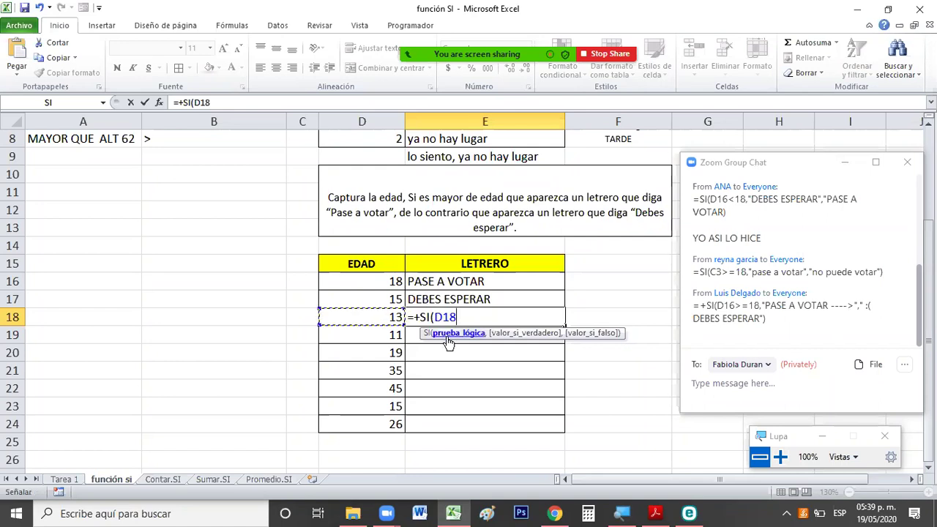
{"action": "type", "text": "<"}
{"action": "type", "text": ">="}
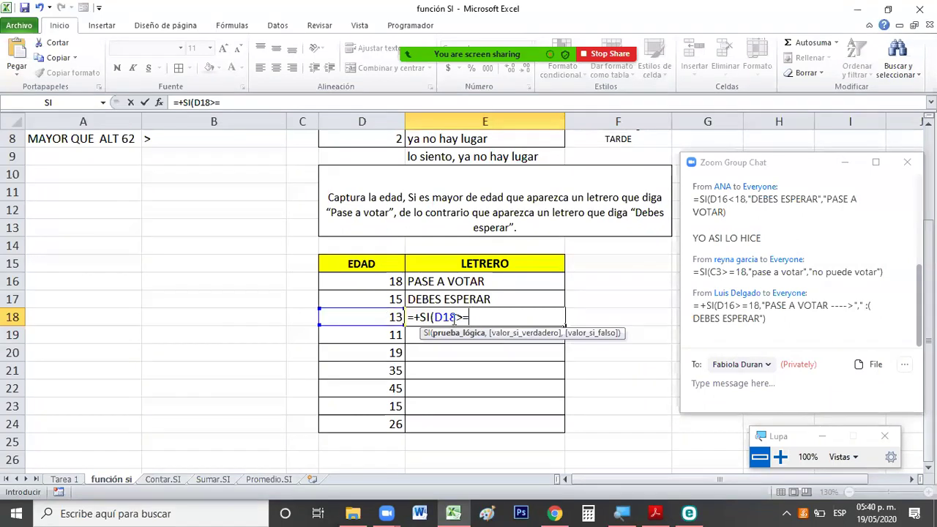
{"action": "type", "text": "18"}
{"action": "type", "text": ","}
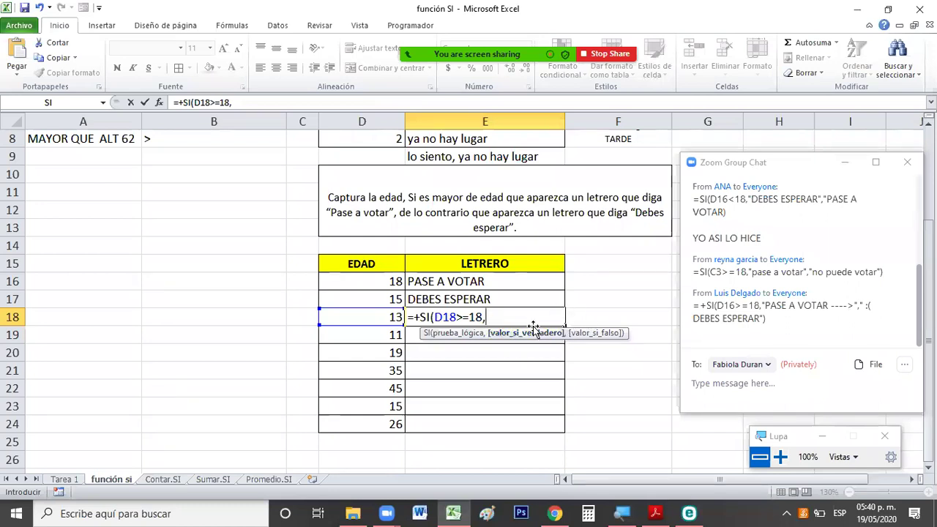
Finish E18 as =+SI(D18>=18,"PASE A VOTAR------->",":( DEBES ESPERAR") and commit it
{"action": "type", "text": "\"PASE A "}
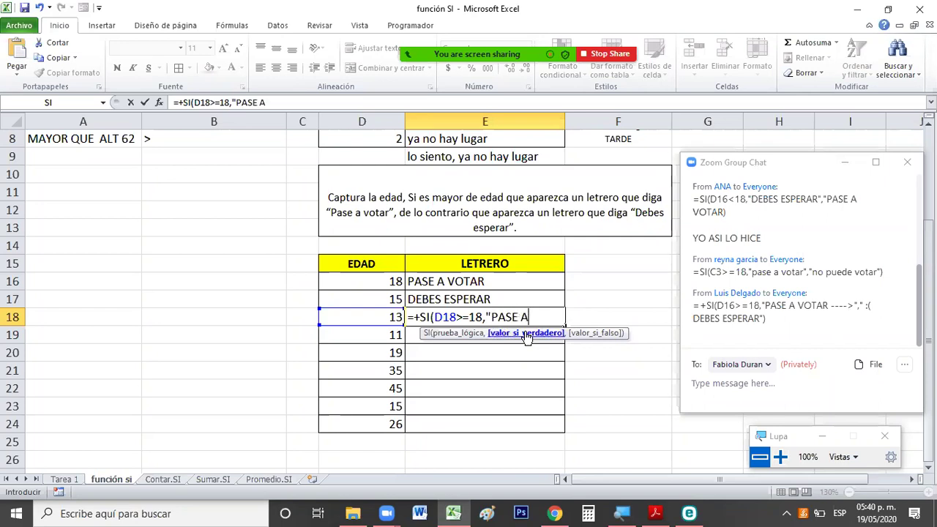
{"action": "type", "text": "VOTAR-------"}
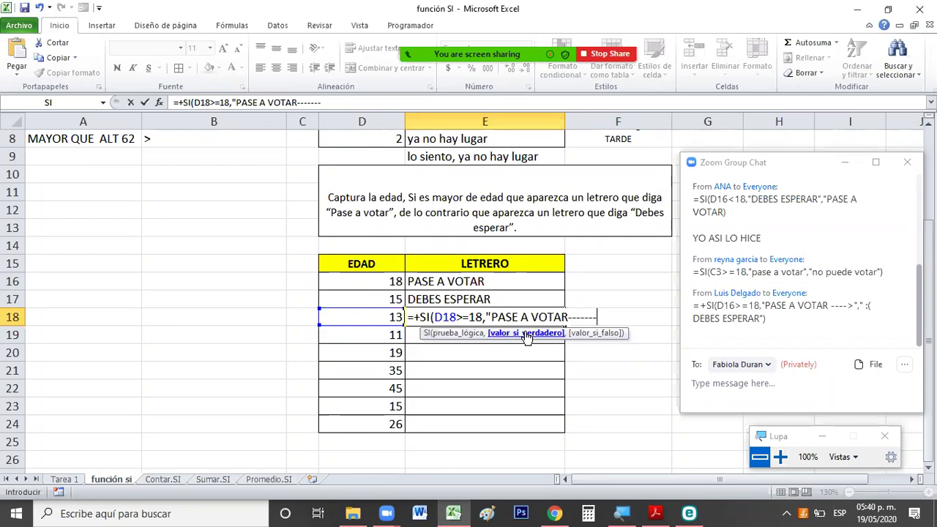
{"action": "type", "text": "<"}
{"action": "type", "text": ">"}
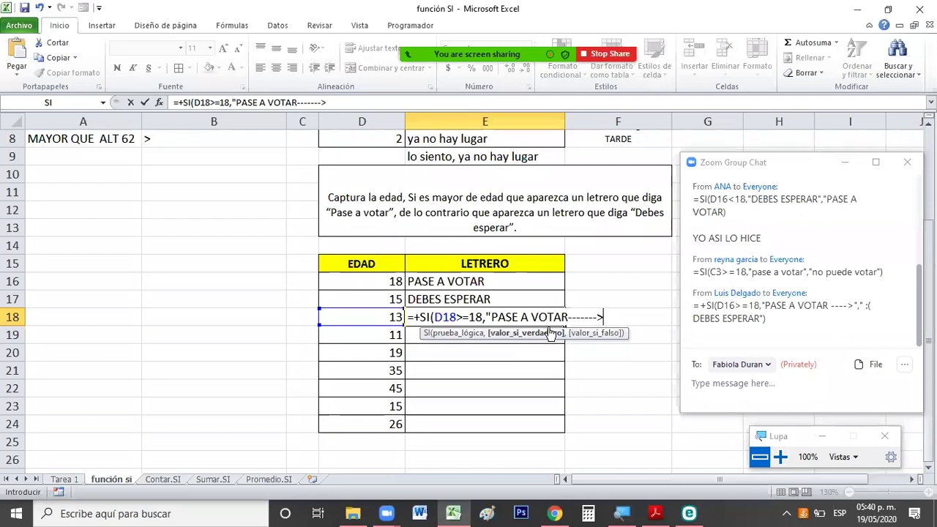
{"action": "type", "text": "\""}
{"action": "type", "text": ","}
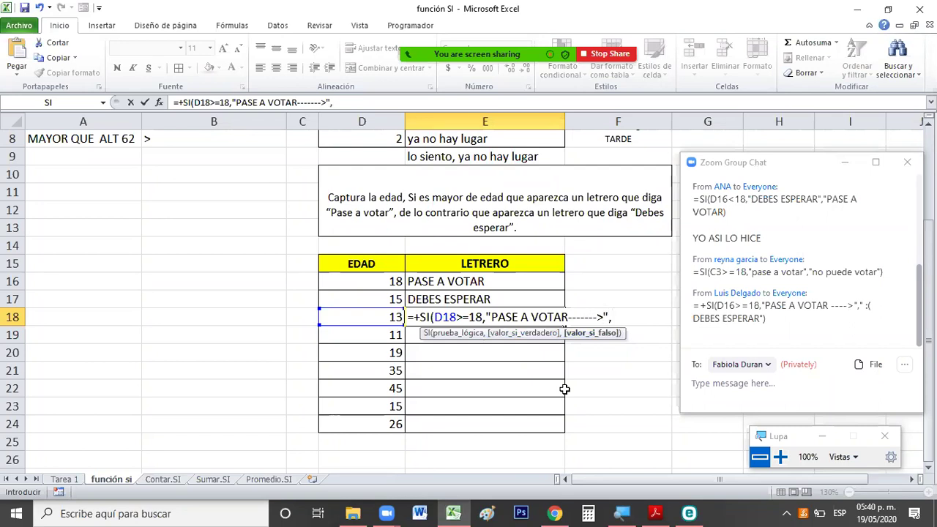
{"action": "type", "text": "\" :"}
{"action": "type", "text": "( DEBES ESPERAR"}
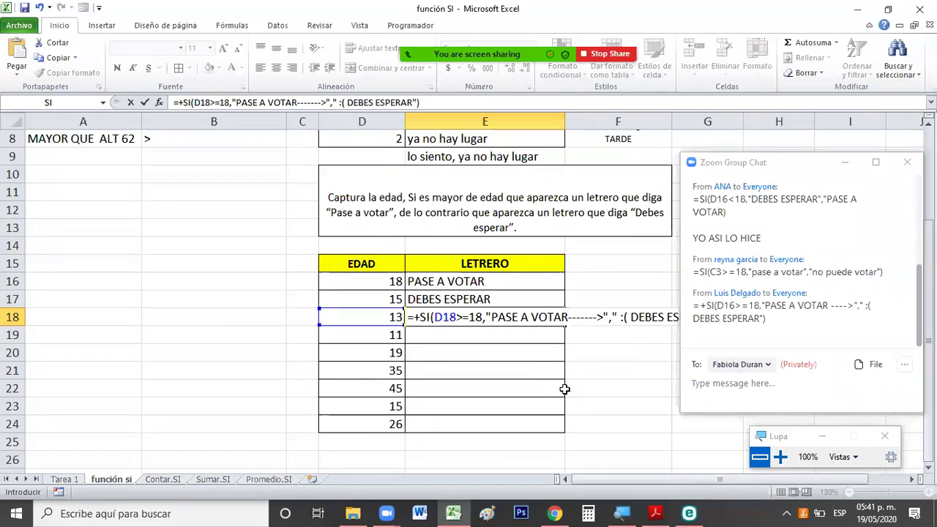
{"action": "key", "text": "Return"}
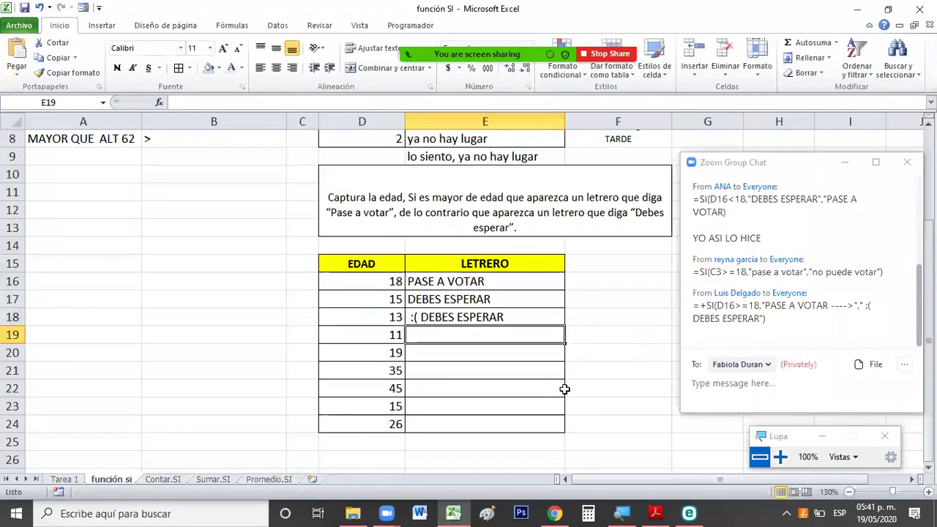
{"action": "left_click", "coordinate": [414, 320]}
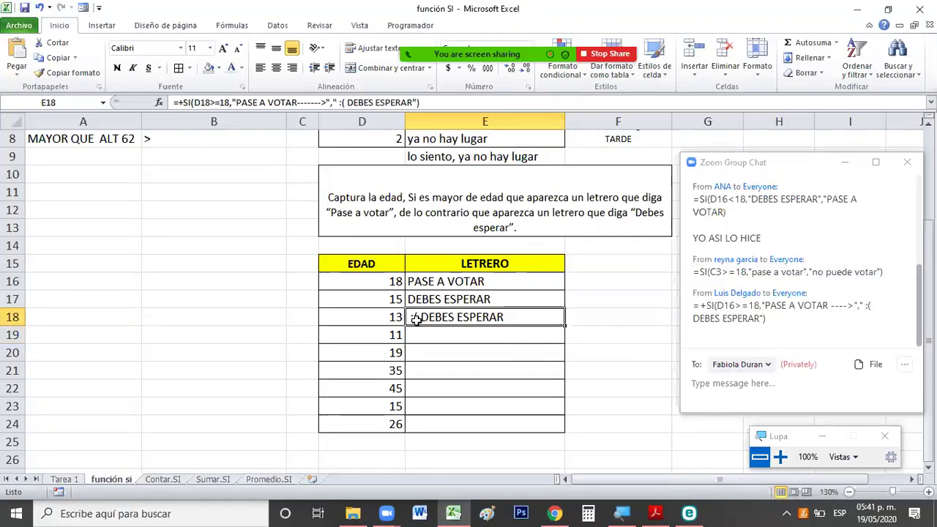
{"action": "double_click", "coordinate": [414, 320]}
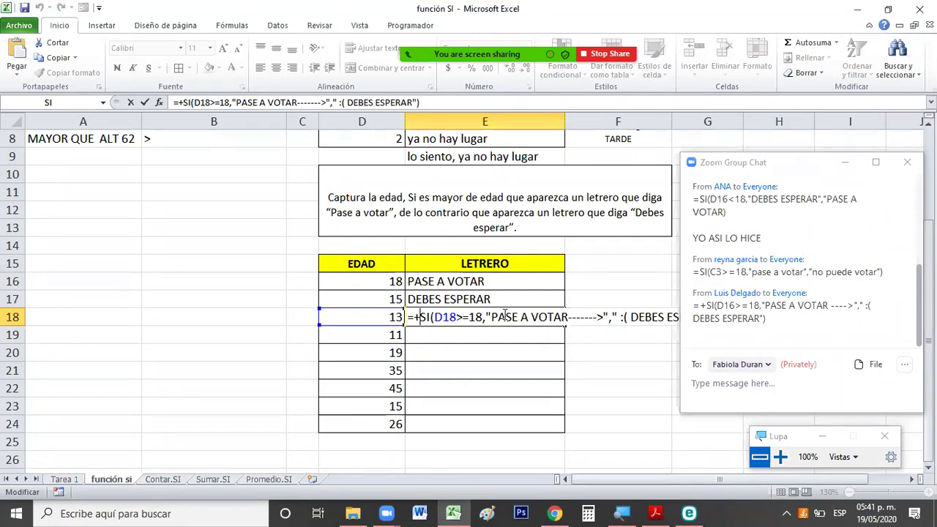
{"action": "key", "text": "Return"}
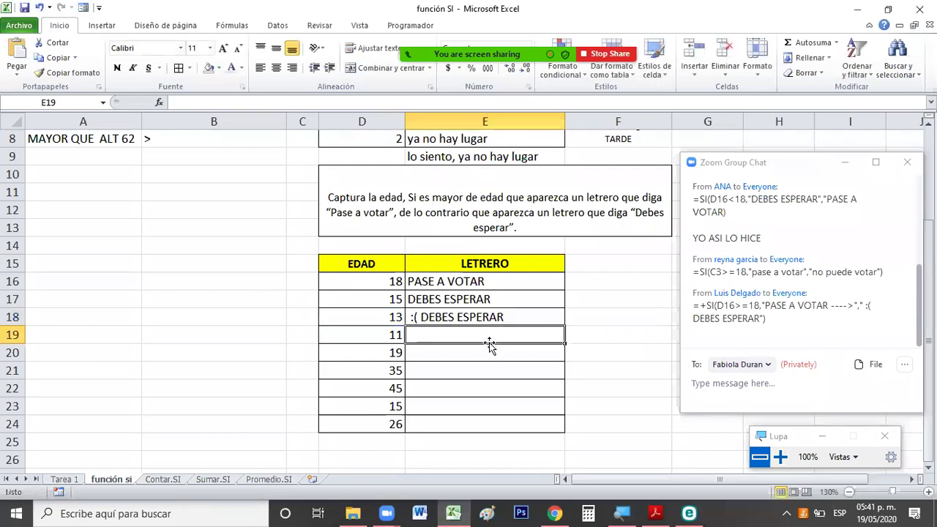
{"action": "left_click", "coordinate": [534, 319]}
Fill E18's formula down to E24 and check the copied signs in E19 through E24
{"action": "left_click_drag", "start_coordinate": [564, 326], "coordinate": [551, 425]}
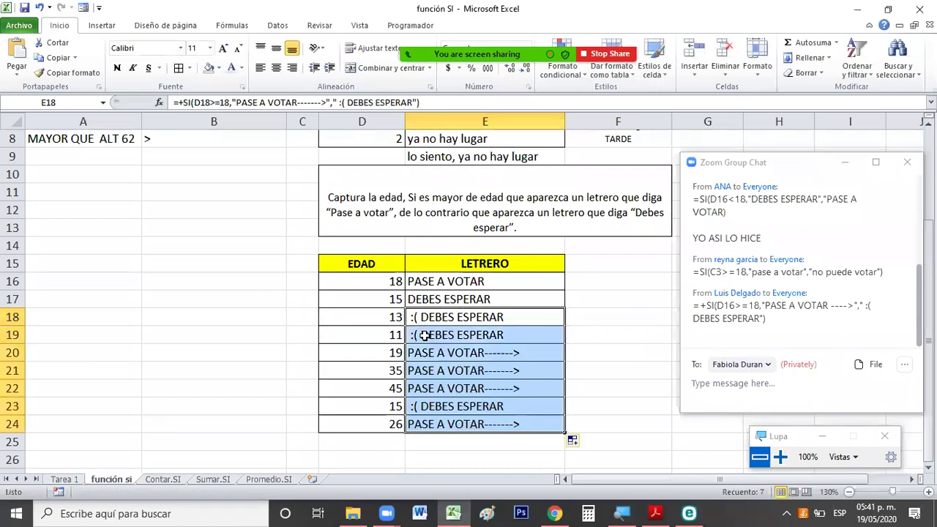
{"action": "left_click", "coordinate": [419, 334]}
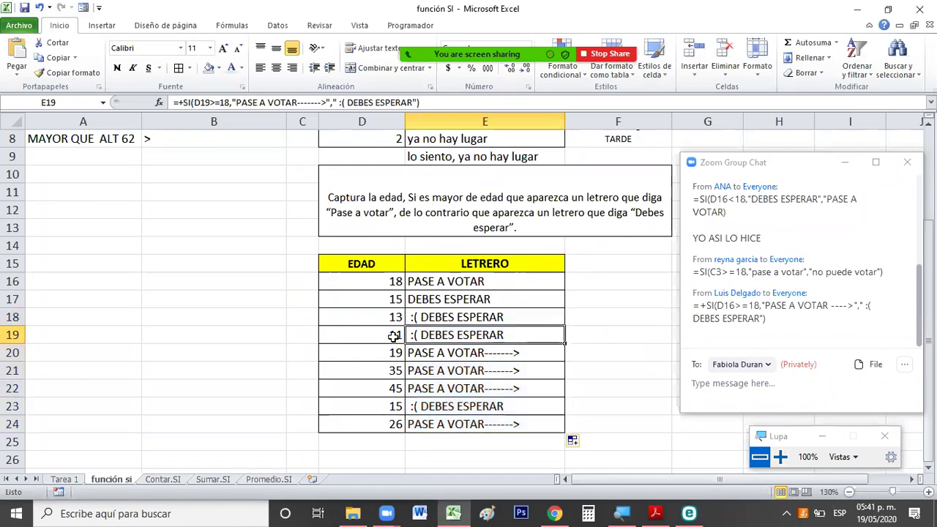
{"action": "left_click", "coordinate": [416, 354]}
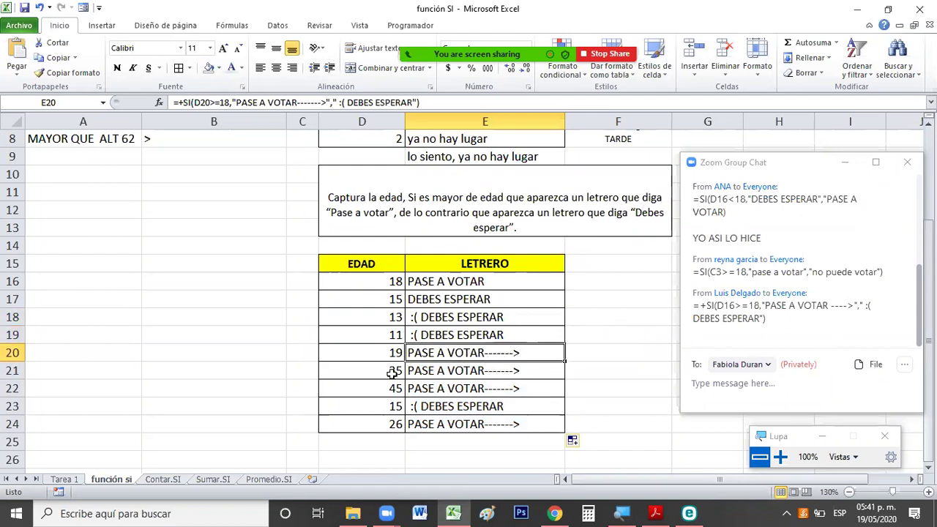
{"action": "left_click", "coordinate": [421, 372]}
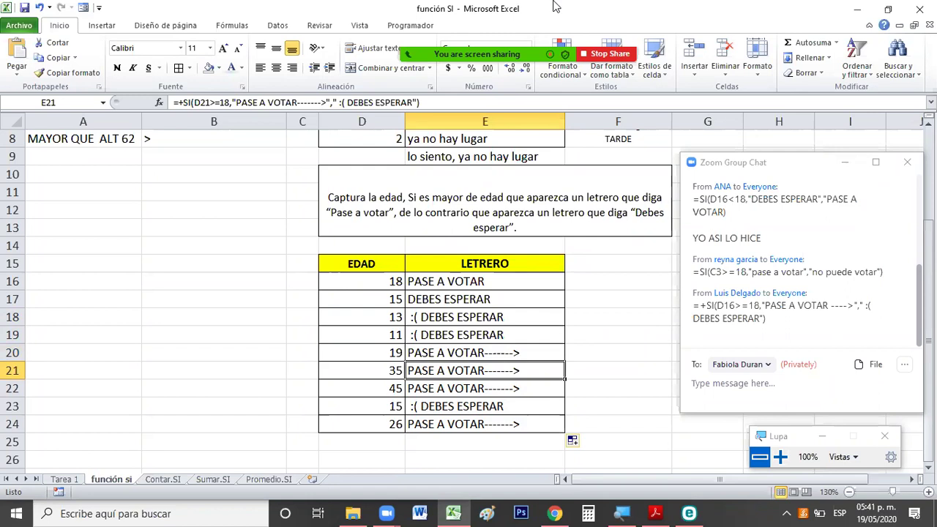
{"action": "left_click", "coordinate": [389, 413]}
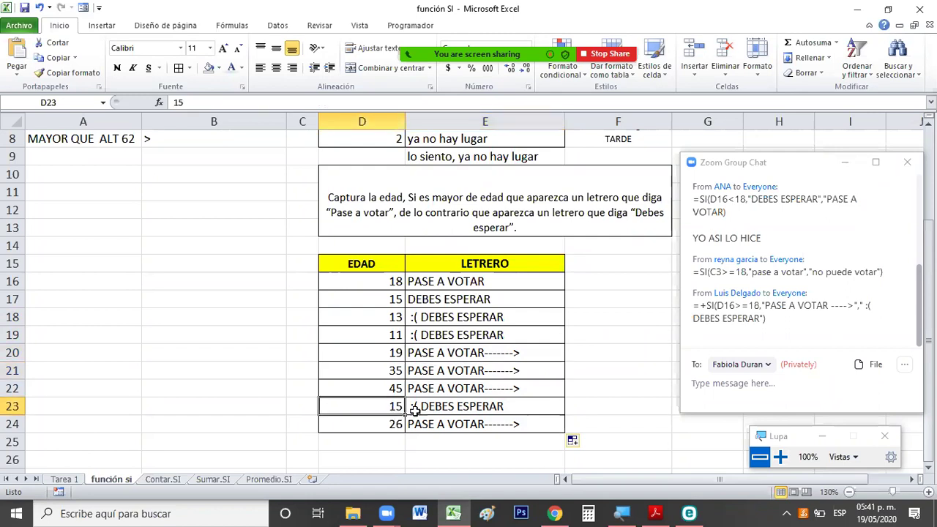
{"action": "left_click", "coordinate": [415, 410]}
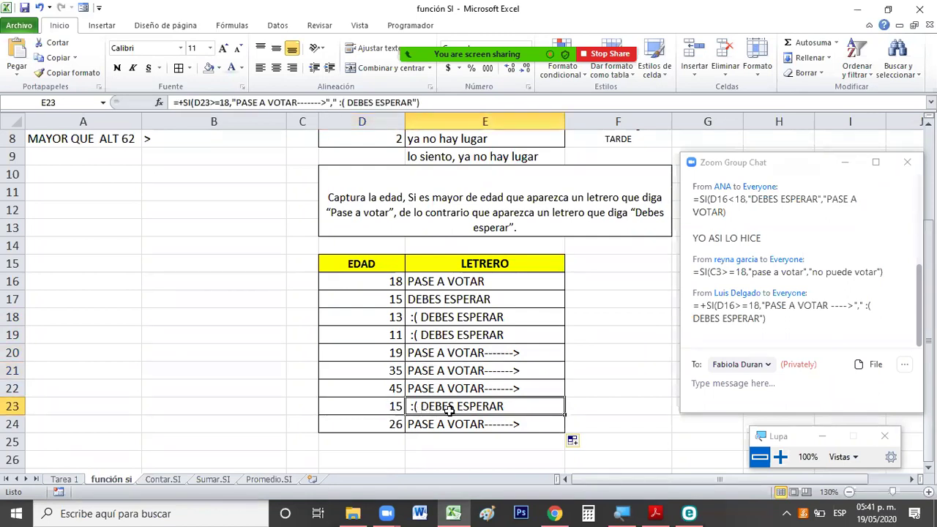
{"action": "left_click", "coordinate": [386, 424]}
{"action": "left_click", "coordinate": [439, 430]}
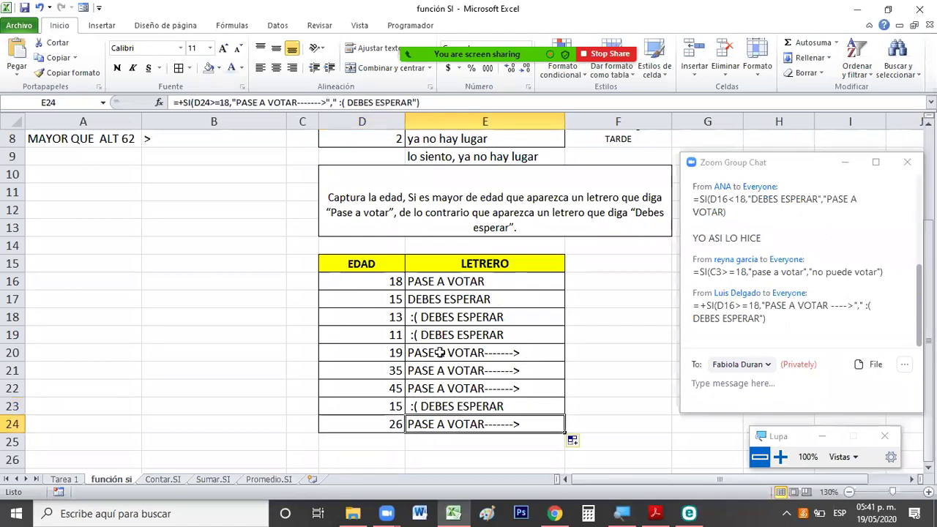
{"action": "left_click", "coordinate": [380, 314]}
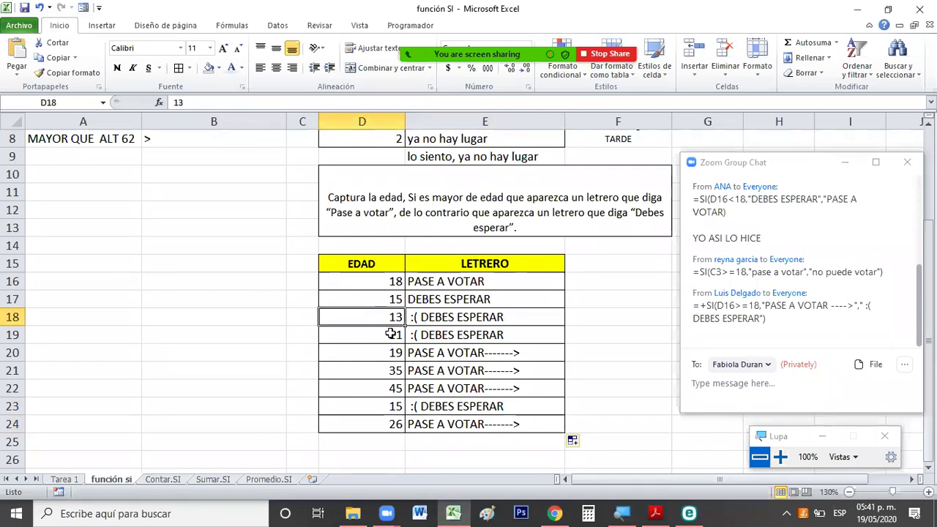
Change D18's age from 13 to 18, then address Zoom chat messages to Everyone
{"action": "type", "text": "18"}
{"action": "key", "text": "Return"}
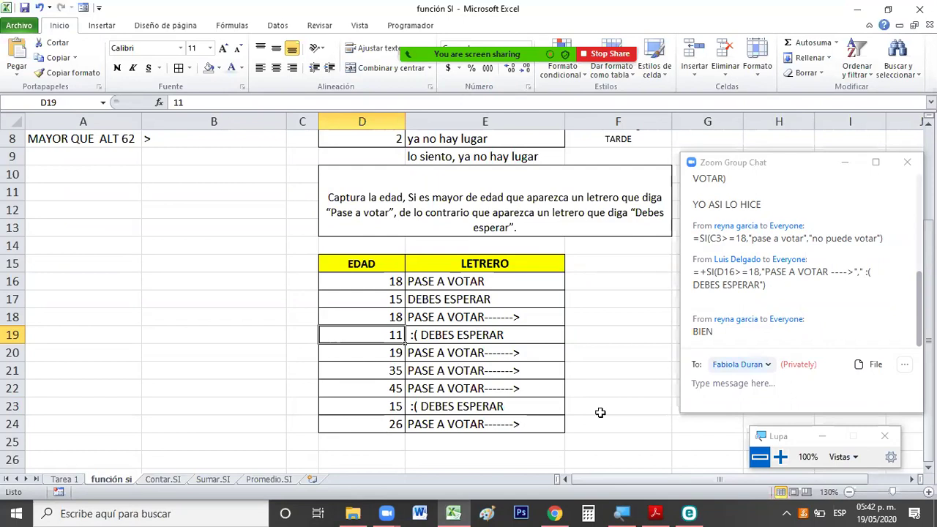
{"action": "left_click", "coordinate": [742, 364]}
{"action": "left_click", "coordinate": [733, 195]}
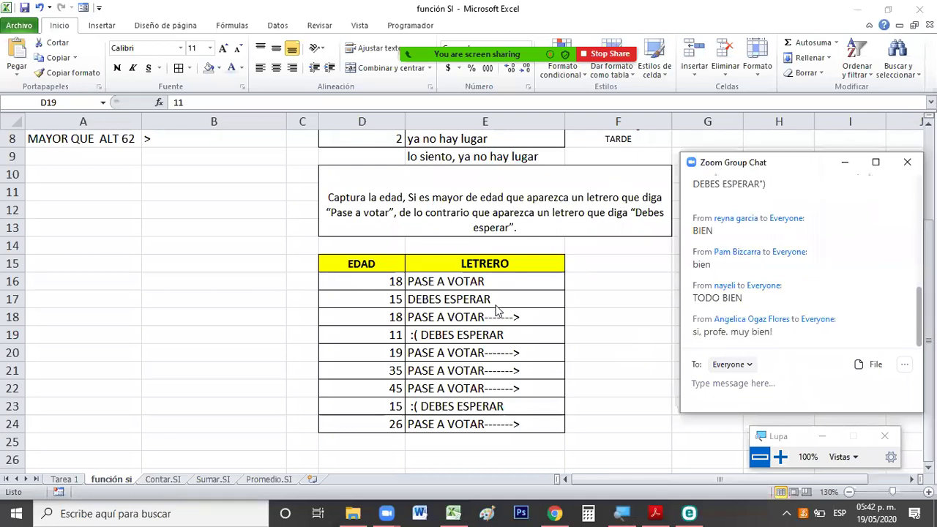
{"action": "mouse_move", "coordinate": [312, 6]}
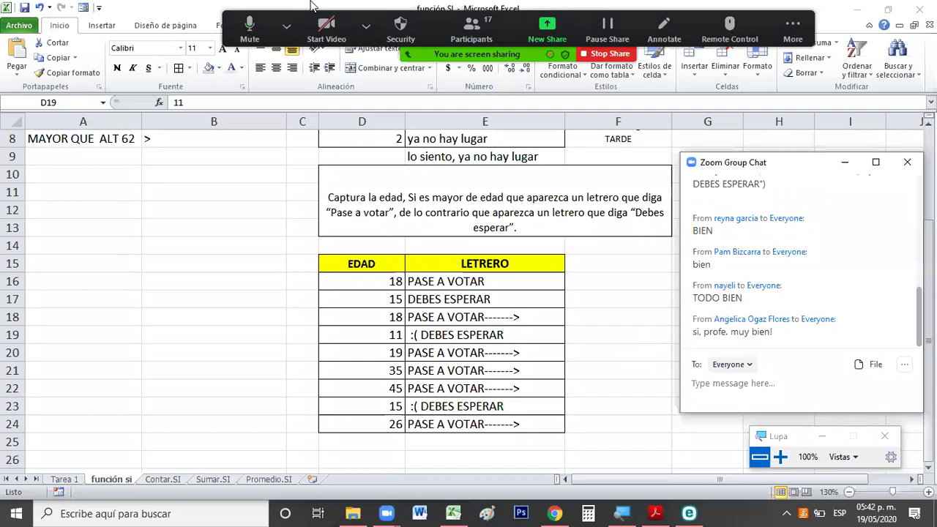
{"action": "left_click", "coordinate": [327, 28]}
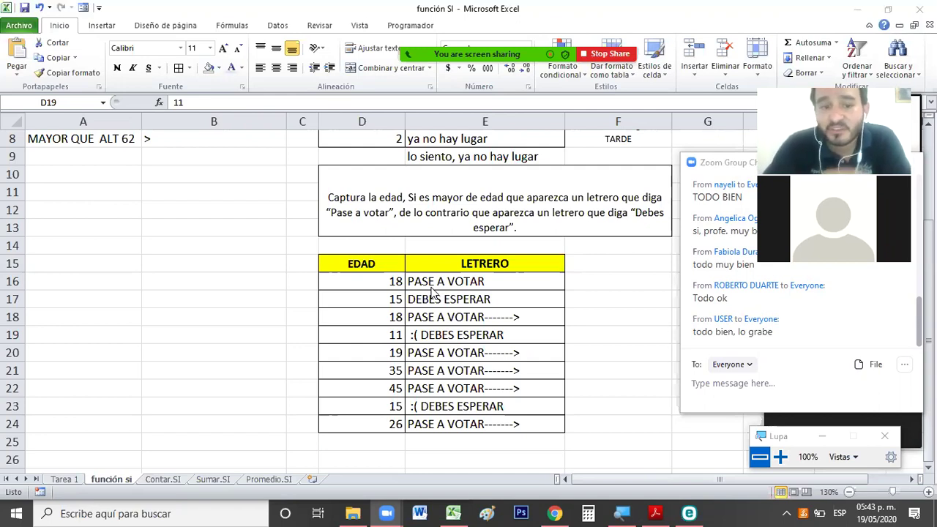
On the Contar.SI sheet, enlarge the CONTAR.SI diagram and move it below the table to rows 11–24
{"action": "left_click", "coordinate": [167, 481]}
{"action": "left_click", "coordinate": [188, 372]}
{"action": "left_click_drag", "start_coordinate": [314, 308], "coordinate": [571, 213]}
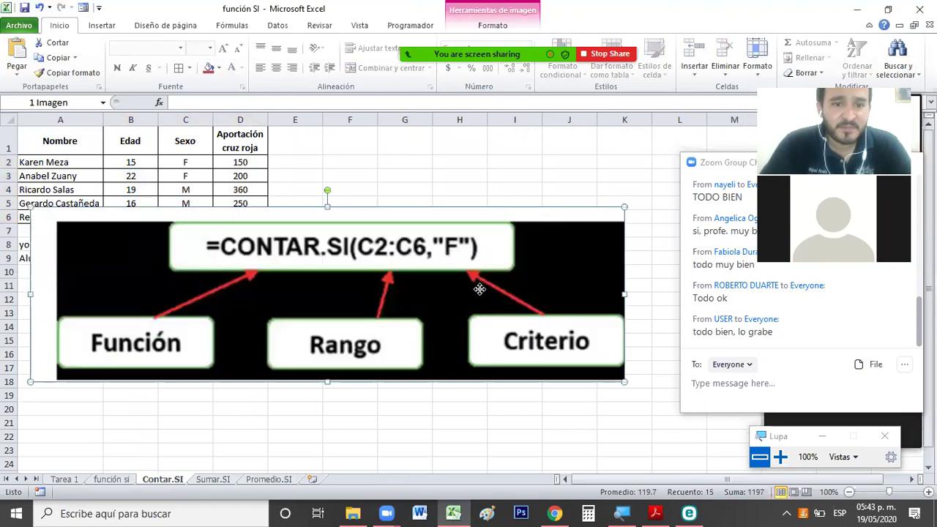
{"action": "left_click_drag", "start_coordinate": [249, 242], "coordinate": [241, 359]}
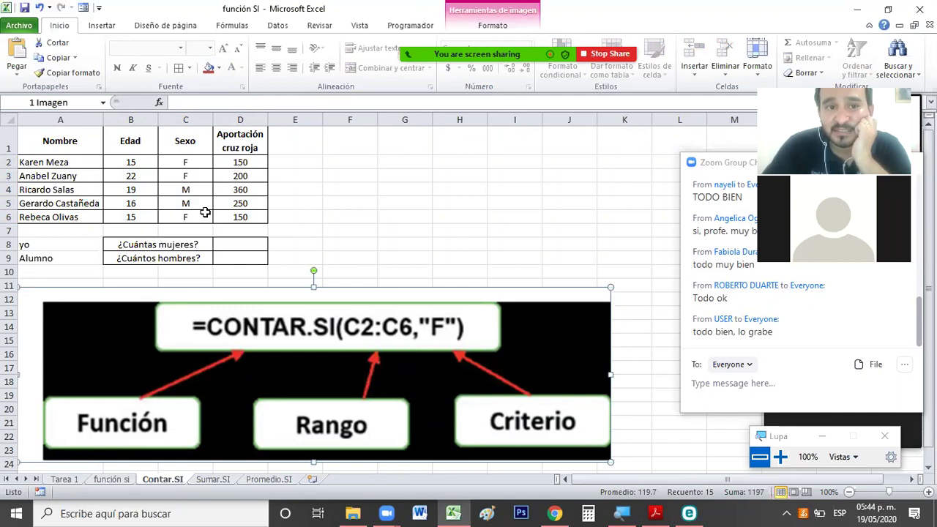
On Sumar.SI, enlarge the SUMAR.SI diagram, widen column D and autofit column A
{"action": "left_click", "coordinate": [213, 480]}
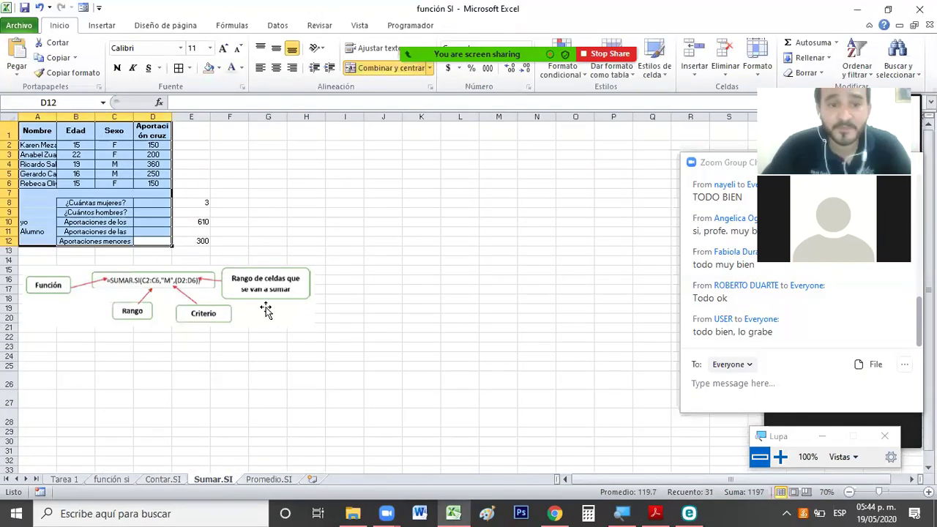
{"action": "left_click", "coordinate": [303, 326]}
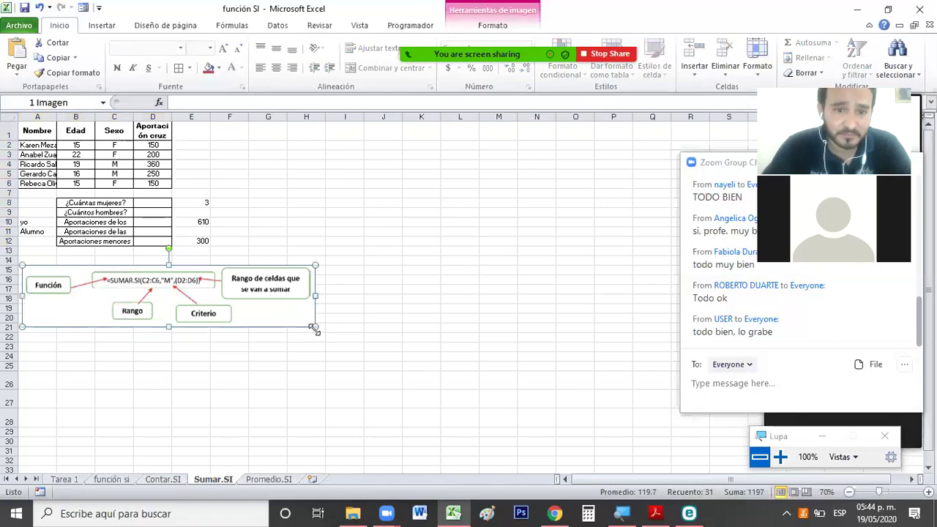
{"action": "left_click_drag", "start_coordinate": [315, 327], "coordinate": [402, 390]}
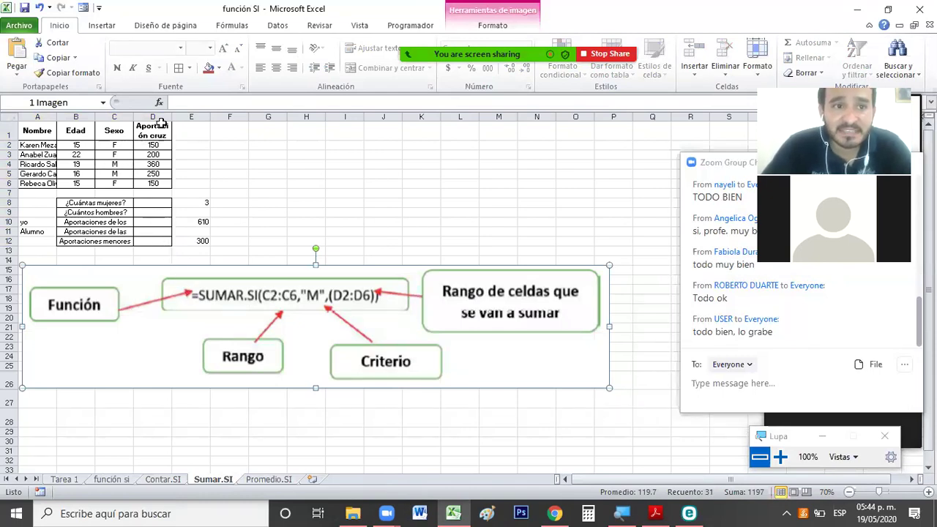
{"action": "left_click_drag", "start_coordinate": [171, 118], "coordinate": [181, 118]}
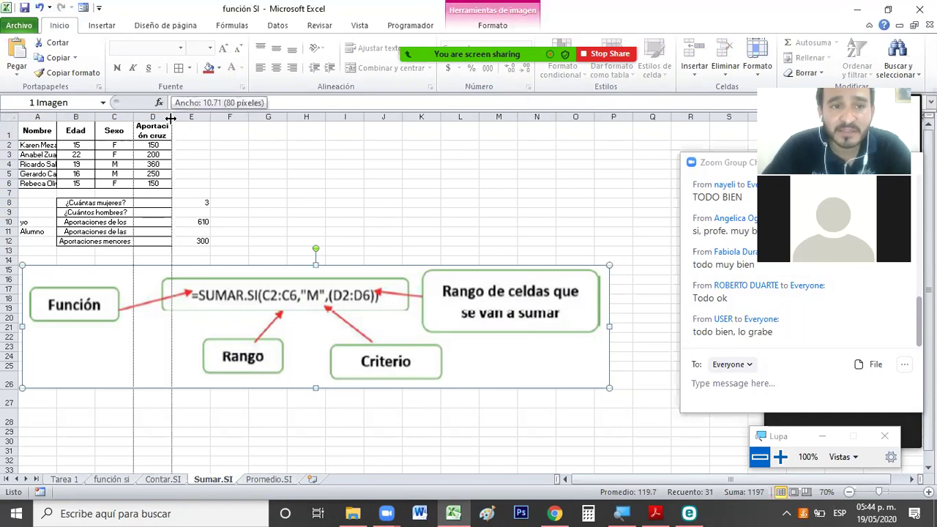
{"action": "double_click", "coordinate": [56, 117]}
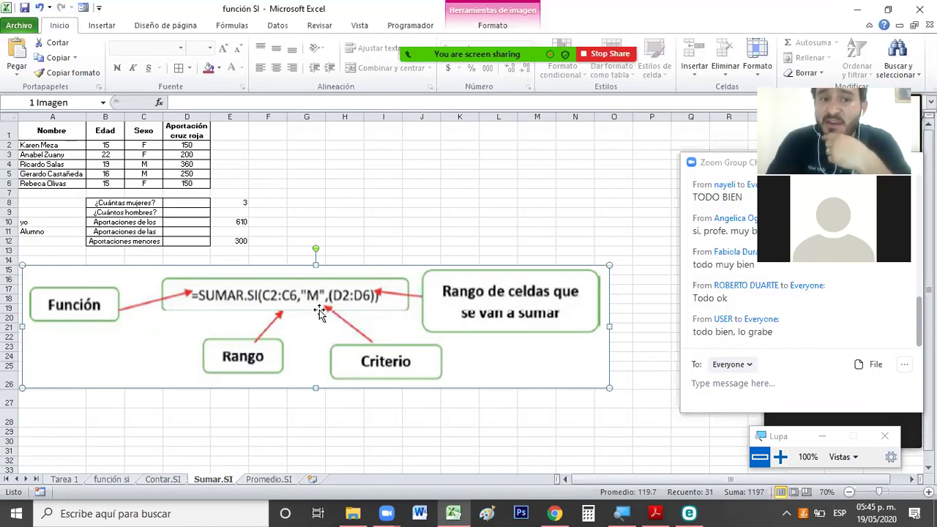
Return to the Contar.SI sheet and deselect its CONTAR.SI diagram
{"action": "left_click", "coordinate": [164, 480]}
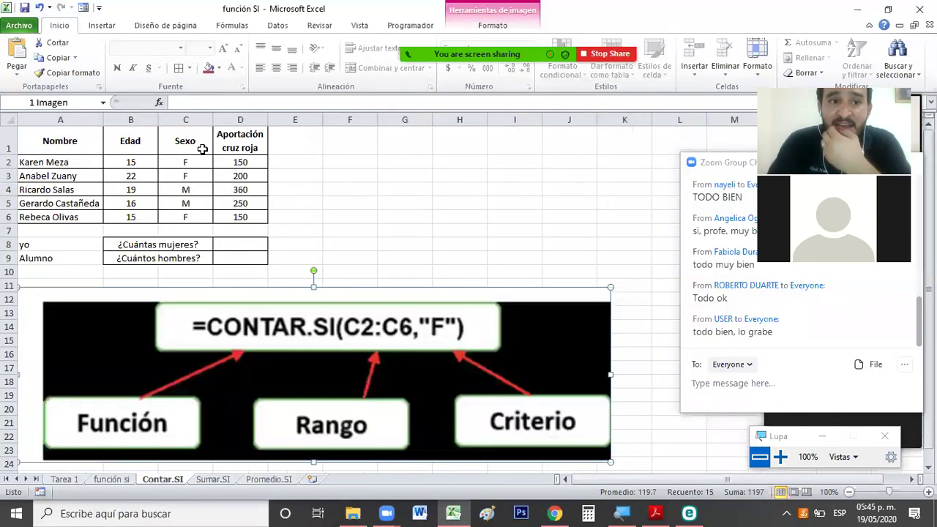
{"action": "left_click", "coordinate": [147, 162]}
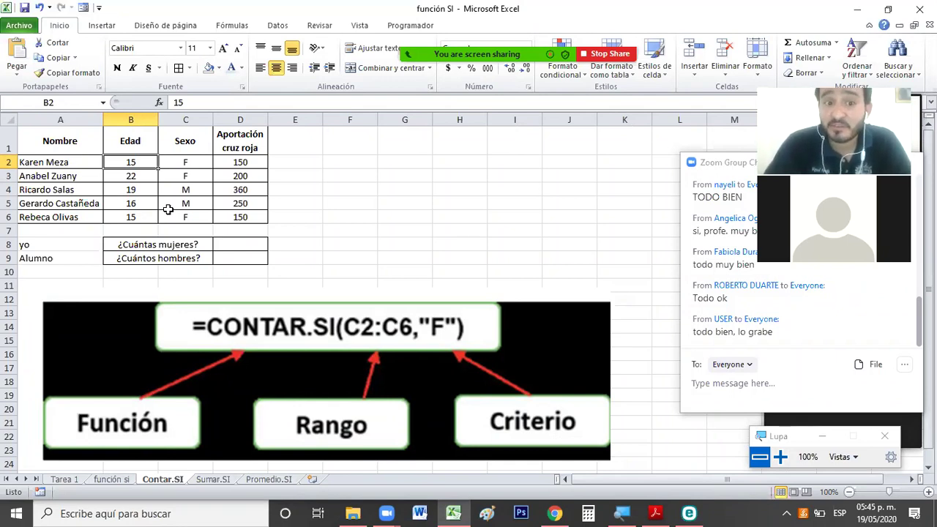
On the Promedio.SI sheet, move the PROMEDIO.SI diagram up to the right of the table
{"action": "left_click", "coordinate": [268, 479]}
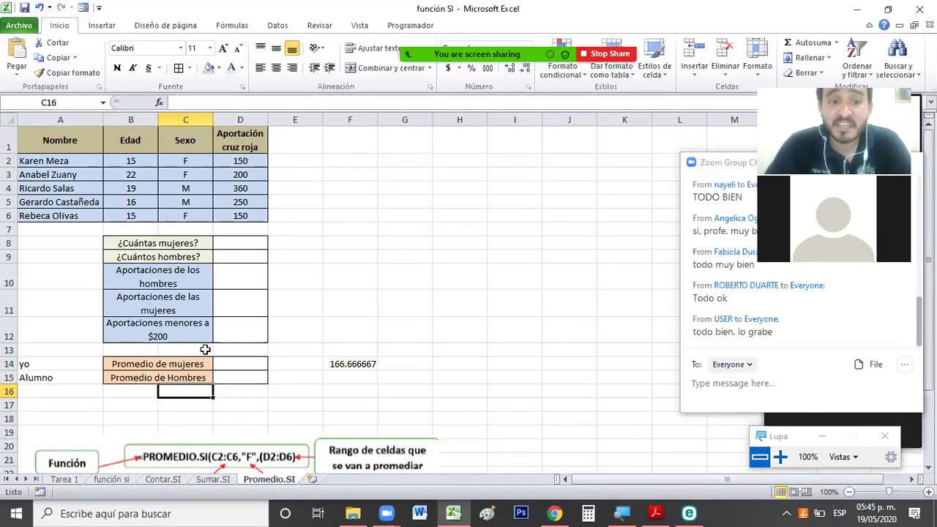
{"action": "left_click", "coordinate": [185, 364]}
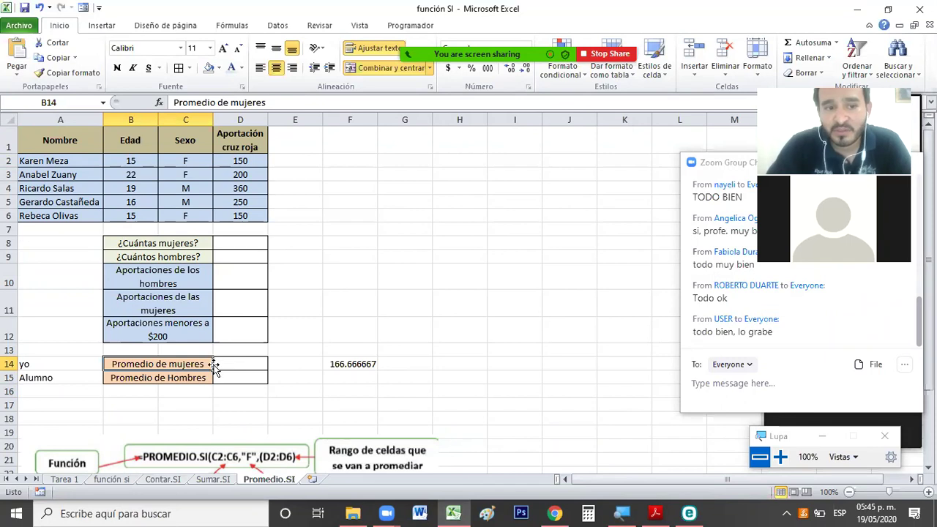
{"action": "left_click", "coordinate": [187, 377]}
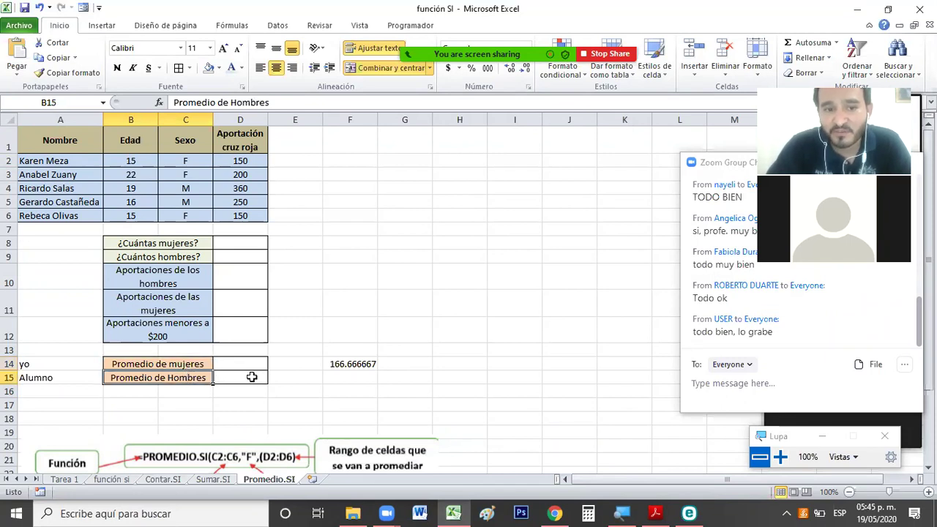
{"action": "left_click_drag", "start_coordinate": [249, 377], "coordinate": [191, 378]}
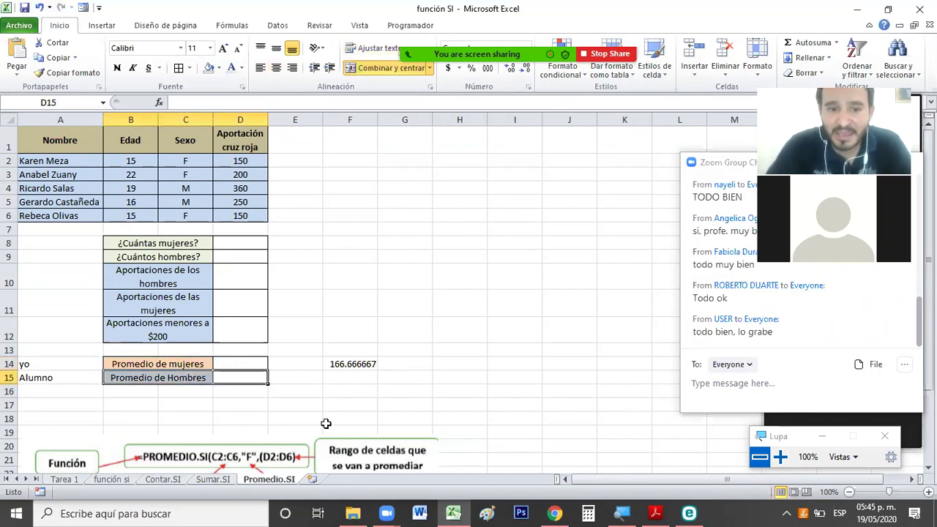
{"action": "mouse_move", "coordinate": [359, 449]}
{"action": "left_mouse_down"}
{"action": "mouse_move", "coordinate": [621, 183]}
{"action": "mouse_move", "coordinate": [619, 173]}
{"action": "left_mouse_up"}
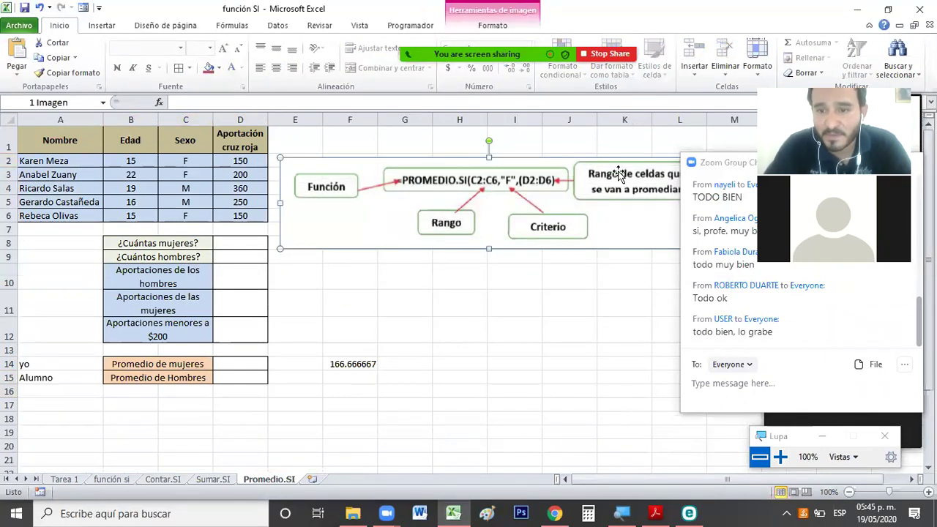
Review the Contar.SI, Sumar.SI, Promedio.SI and función si sheets in turn
{"action": "left_click", "coordinate": [172, 480]}
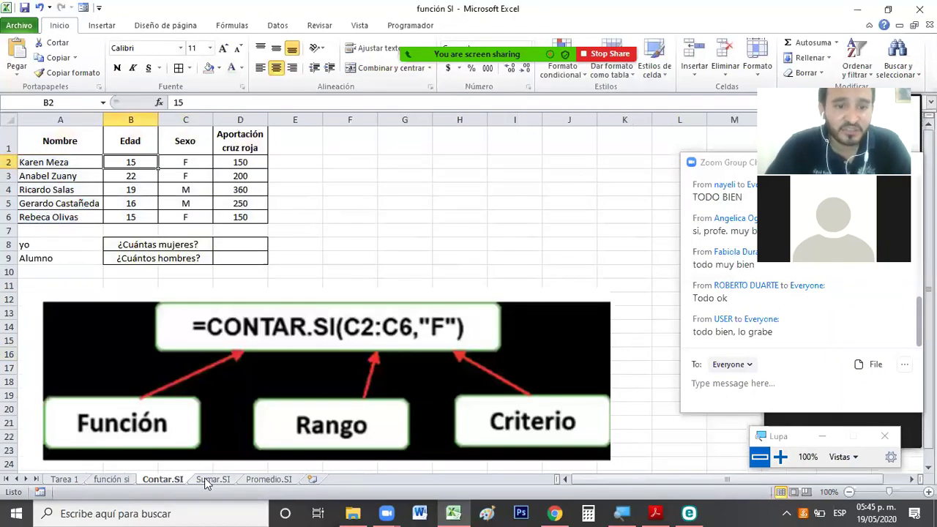
{"action": "left_click", "coordinate": [211, 479]}
{"action": "left_click", "coordinate": [267, 481]}
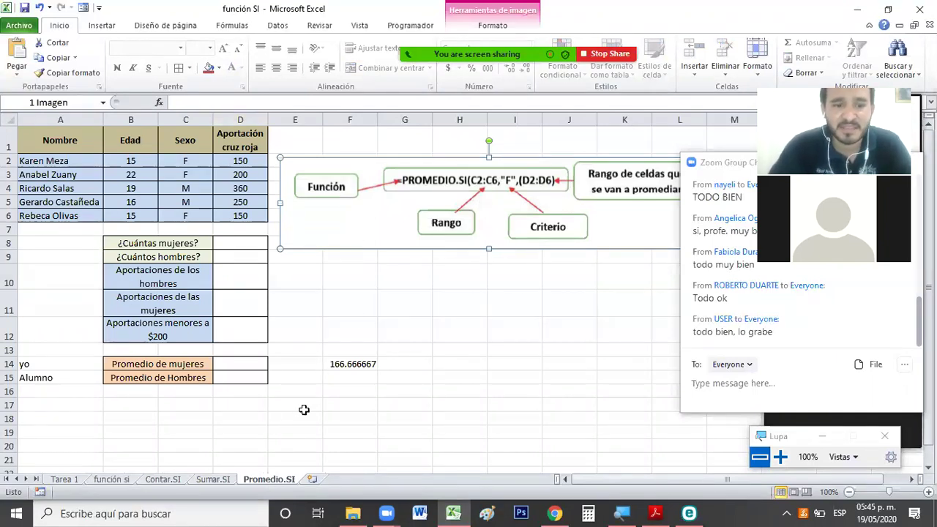
{"action": "left_click", "coordinate": [213, 481]}
{"action": "left_click", "coordinate": [179, 480]}
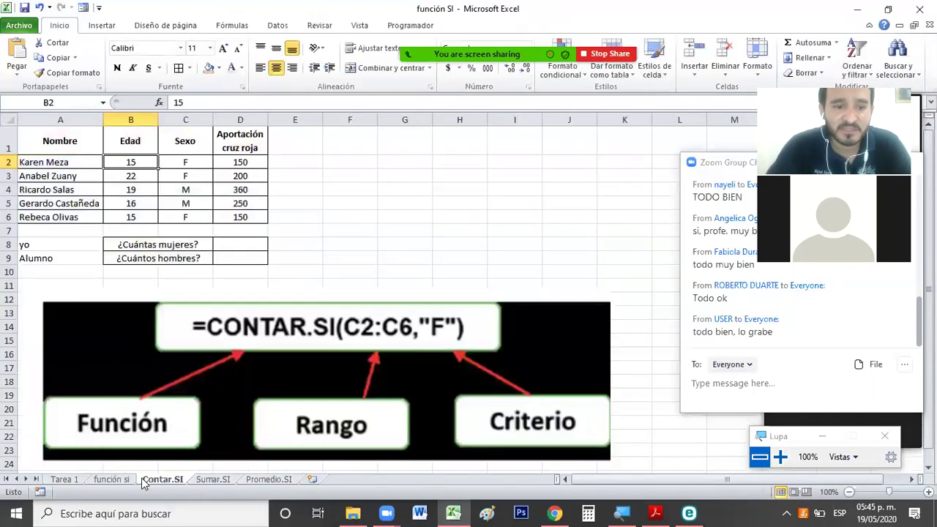
{"action": "left_click", "coordinate": [129, 481]}
{"action": "left_click", "coordinate": [165, 481]}
{"action": "left_click", "coordinate": [202, 481]}
Switch to the Promedio.SI sheet, then launch Microsoft Word with a blank document
{"action": "left_click", "coordinate": [262, 480]}
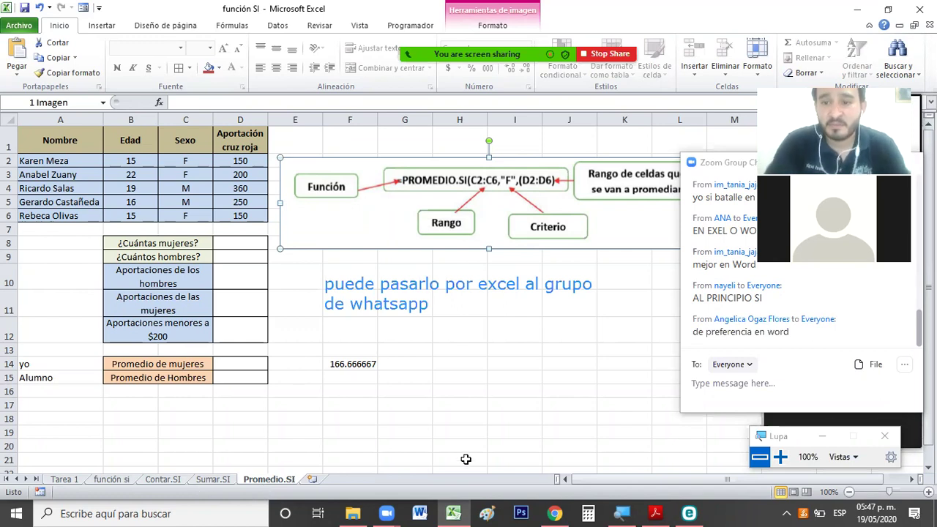
{"action": "left_click", "coordinate": [421, 511]}
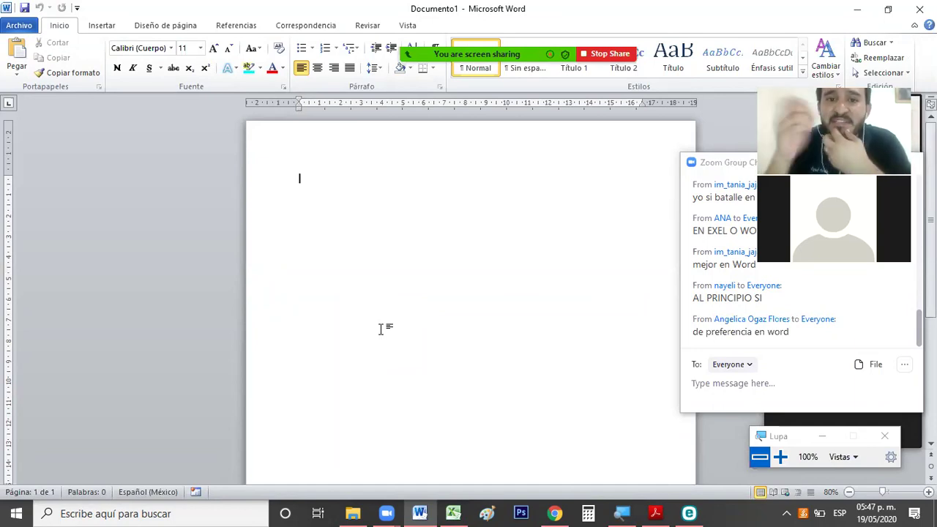
Back in Excel, shift the PROMEDIO.SI diagram slightly, then show ACTIVIDAD 1.pdf in Acrobat
{"action": "left_click", "coordinate": [454, 513]}
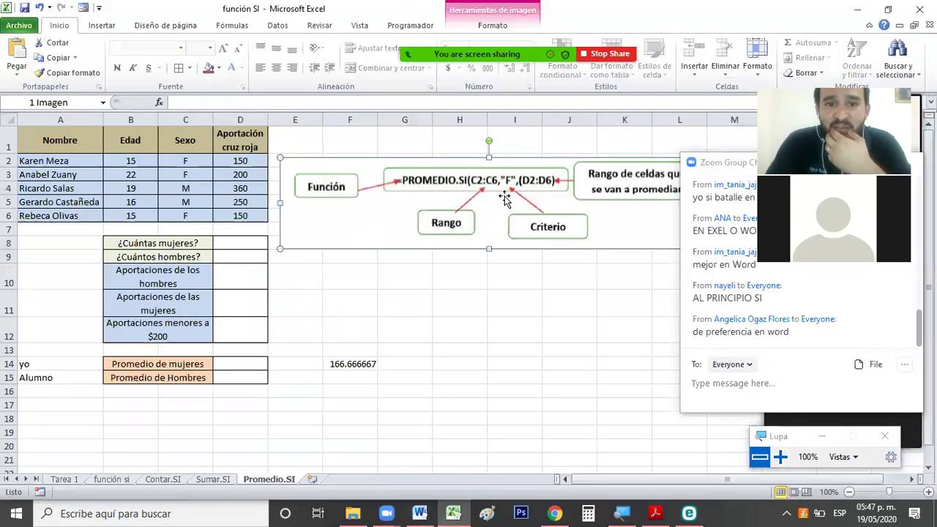
{"action": "left_click_drag", "start_coordinate": [496, 205], "coordinate": [486, 209]}
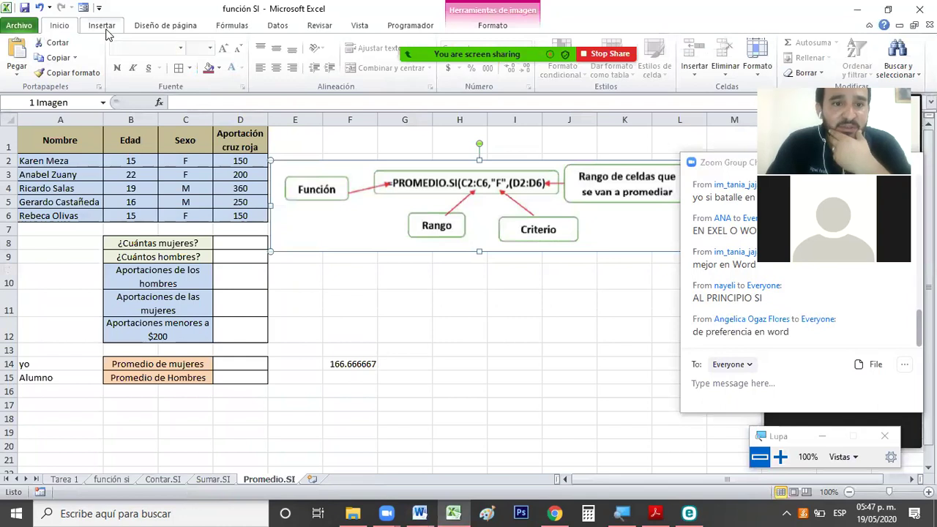
{"action": "left_click", "coordinate": [381, 320]}
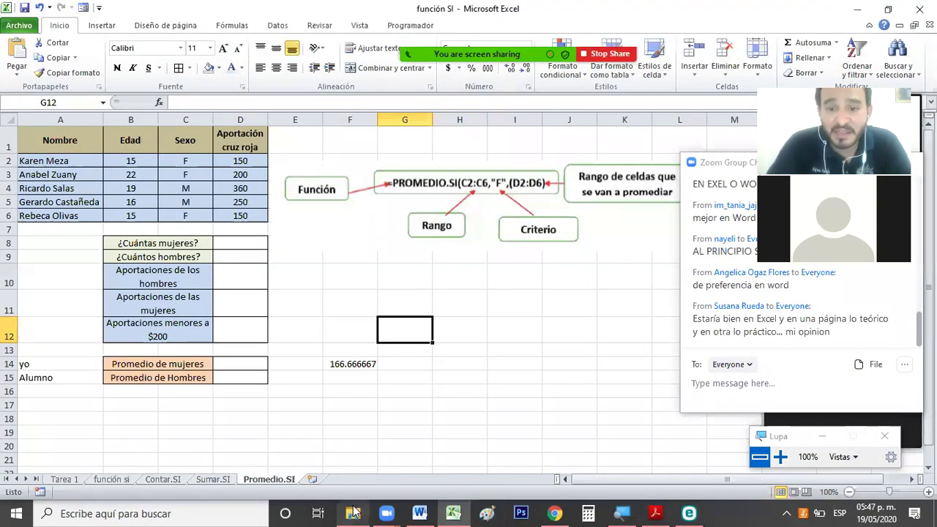
{"action": "left_click", "coordinate": [655, 514]}
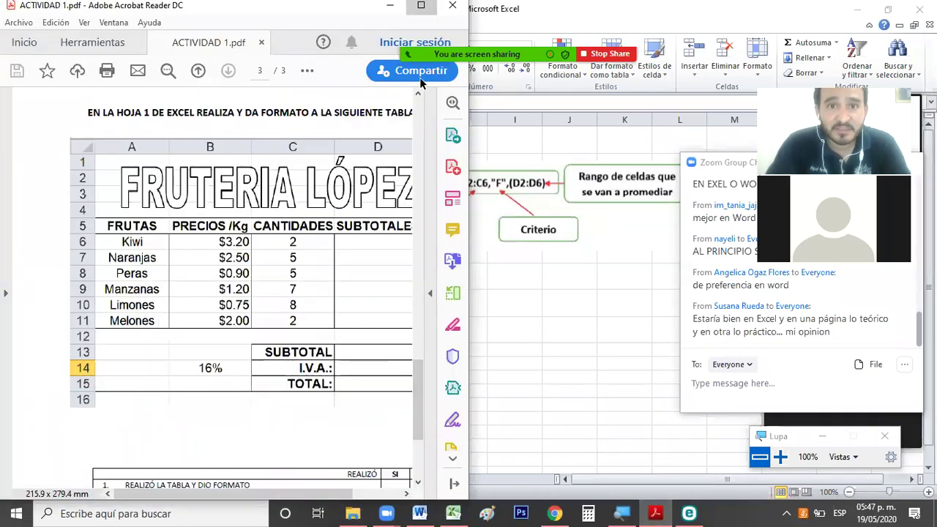
Maximize ACTIVIDAD 1.pdf and scroll between the FRUTERIA LÓPEZ table and page 2
{"action": "left_click", "coordinate": [421, 5]}
{"action": "left_click", "coordinate": [553, 256]}
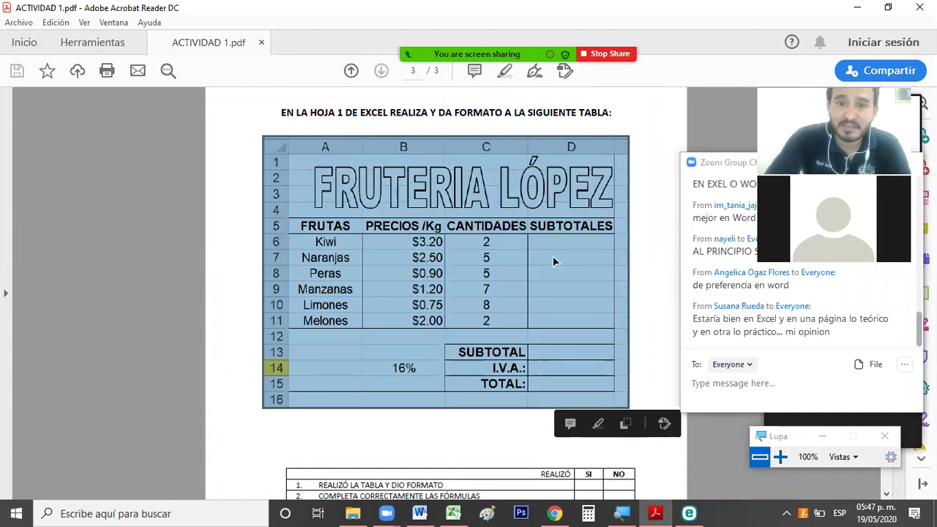
{"action": "scroll", "coordinate": [553, 256], "scroll_direction": "up", "scroll_amount": 5}
{"action": "scroll", "coordinate": [553, 256], "scroll_direction": "down", "scroll_amount": 3}
{"action": "scroll", "coordinate": [555, 260], "scroll_direction": "up", "scroll_amount": 3}
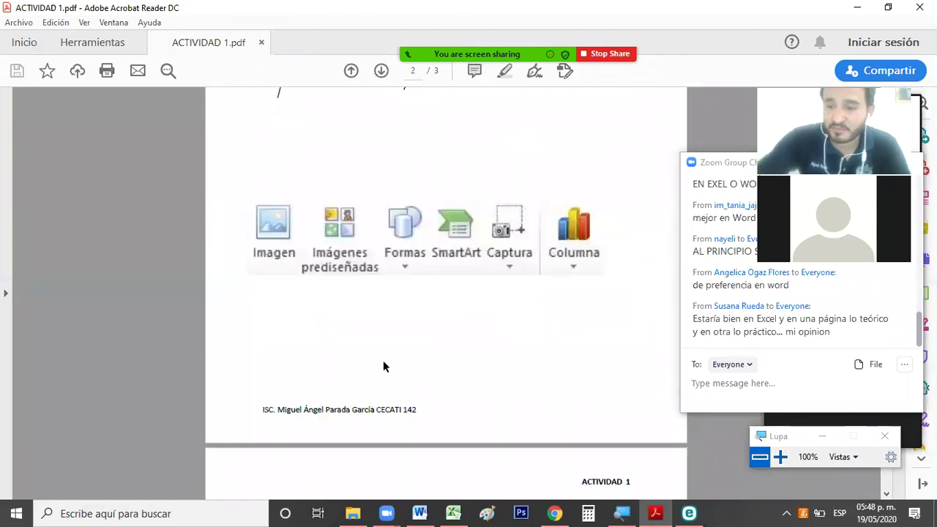
Insert a screenshot of the Excel window into the blank Word document
{"action": "mouse_move", "coordinate": [609, 459]}
{"action": "left_click", "coordinate": [420, 513]}
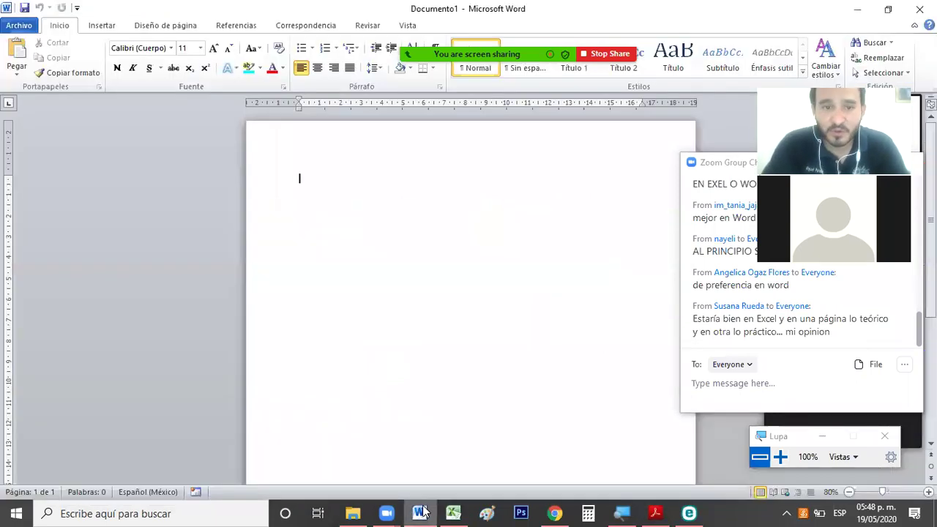
{"action": "left_click", "coordinate": [110, 26]}
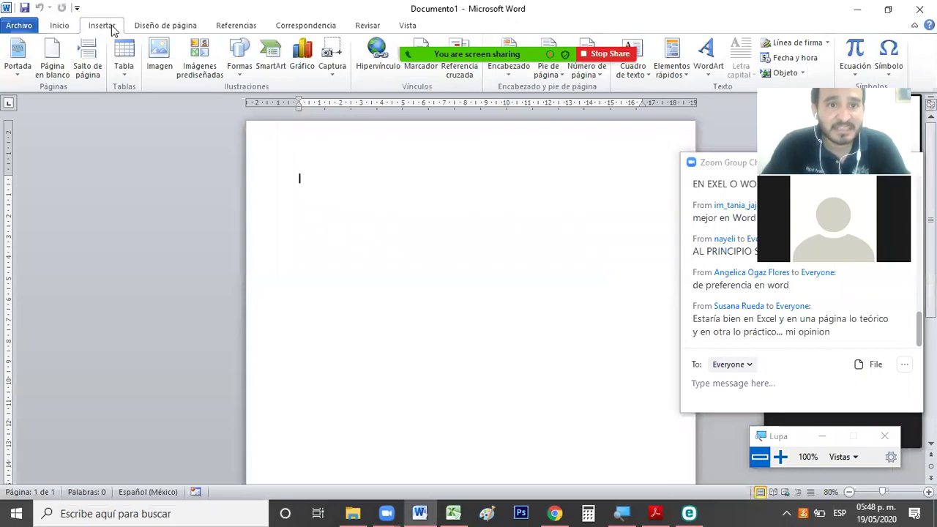
{"action": "left_click", "coordinate": [333, 67]}
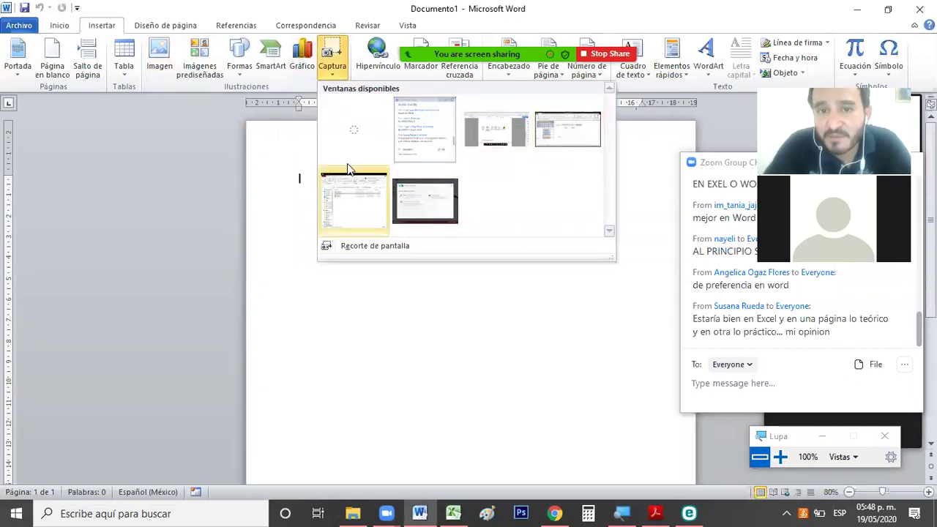
{"action": "left_click", "coordinate": [569, 132]}
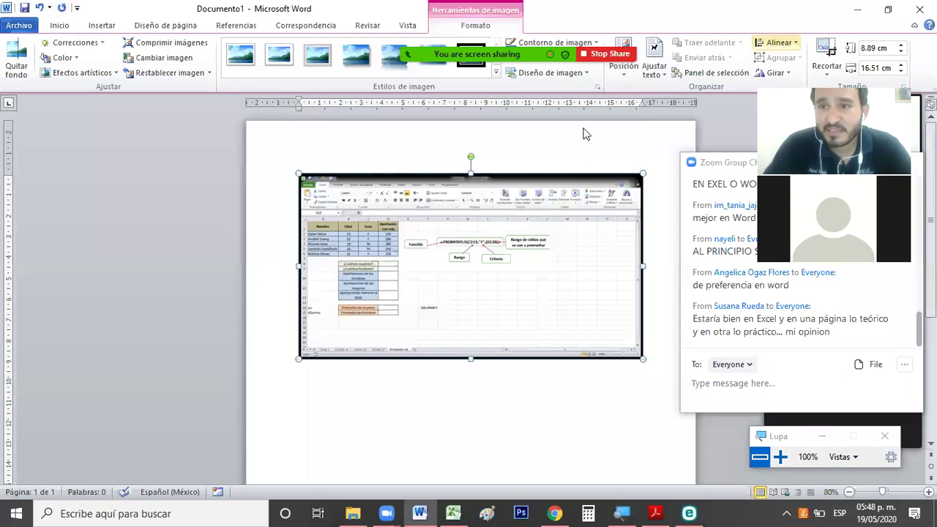
Crop the screenshot to the Formato condicional area and enlarge it to 5.21 × 12.11 cm
{"action": "left_click", "coordinate": [827, 52]}
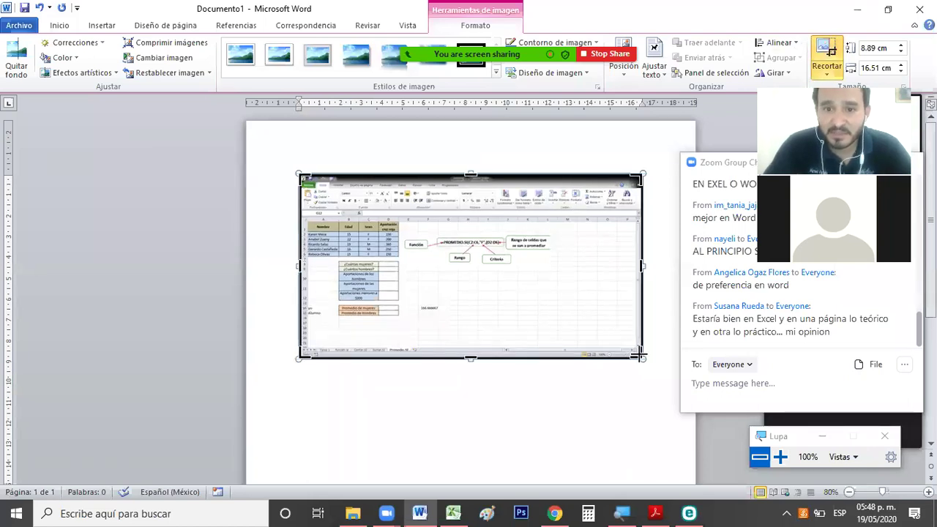
{"action": "left_click_drag", "start_coordinate": [642, 358], "coordinate": [518, 211]}
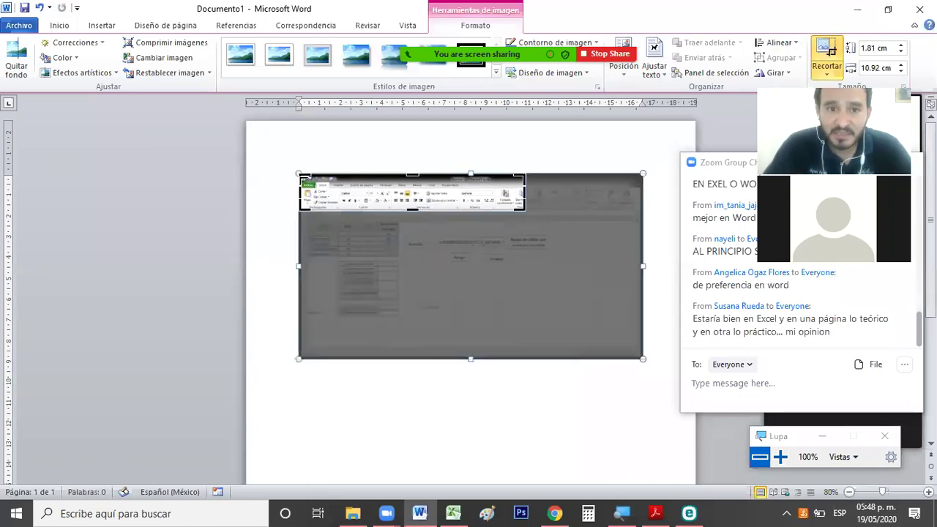
{"action": "left_click_drag", "start_coordinate": [301, 176], "coordinate": [470, 179]}
{"action": "left_click", "coordinate": [302, 216]}
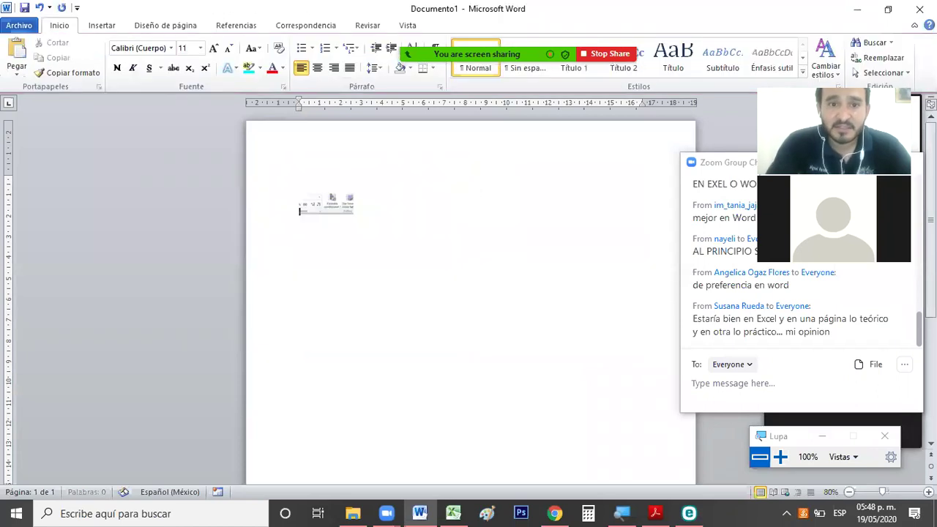
{"action": "left_click", "coordinate": [332, 210]}
{"action": "left_click_drag", "start_coordinate": [353, 214], "coordinate": [540, 303]}
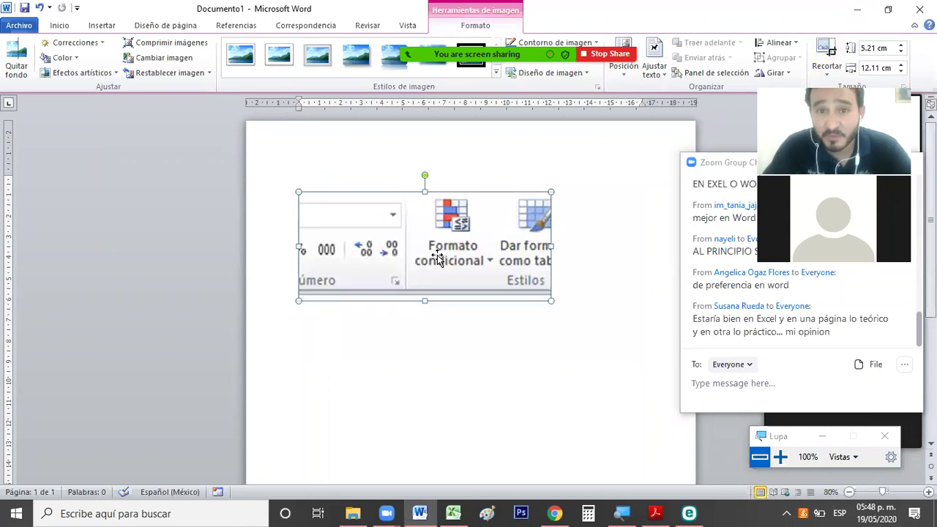
{"action": "left_click", "coordinate": [343, 158]}
{"action": "left_click", "coordinate": [311, 287]}
{"action": "left_click", "coordinate": [584, 341]}
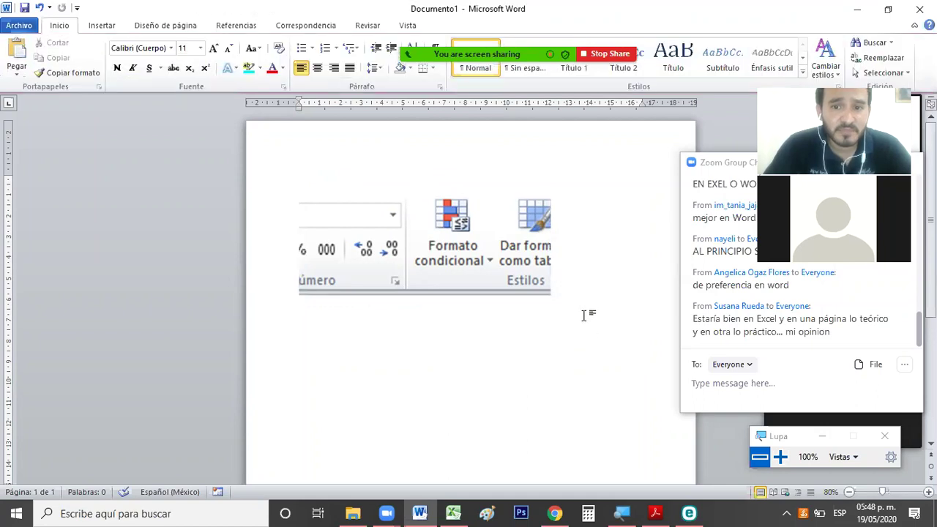
Insert an 8.89 × 16.51 cm screenshot of the ACTIVIDAD 1.pdf window, then close Documento1
{"action": "left_click", "coordinate": [103, 25]}
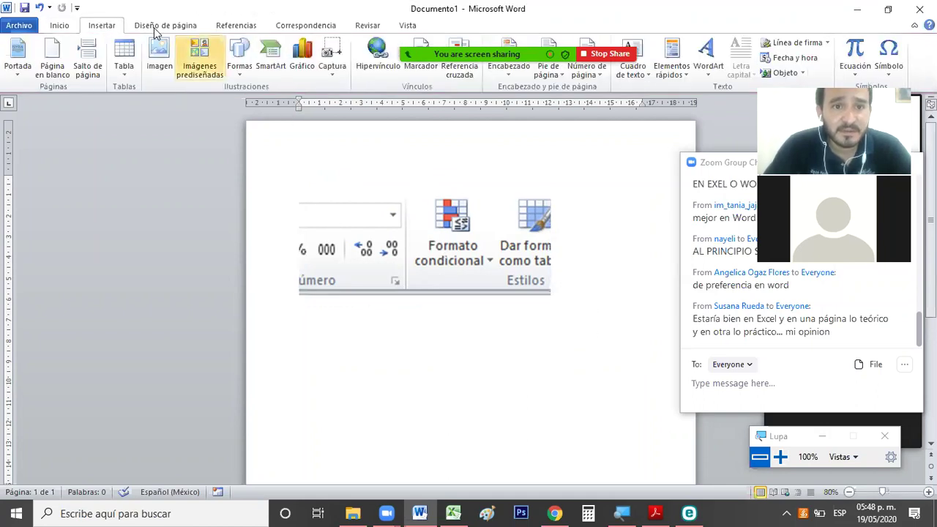
{"action": "left_click", "coordinate": [333, 77]}
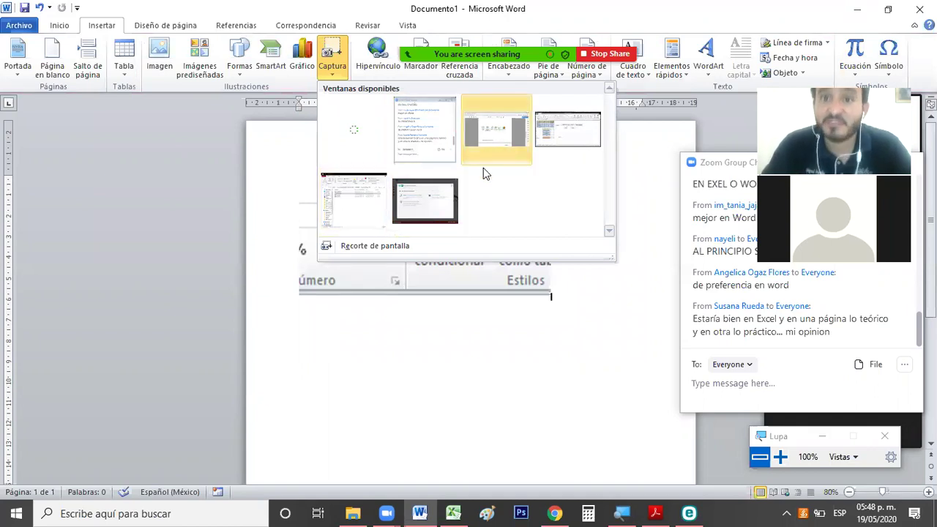
{"action": "left_click", "coordinate": [505, 125]}
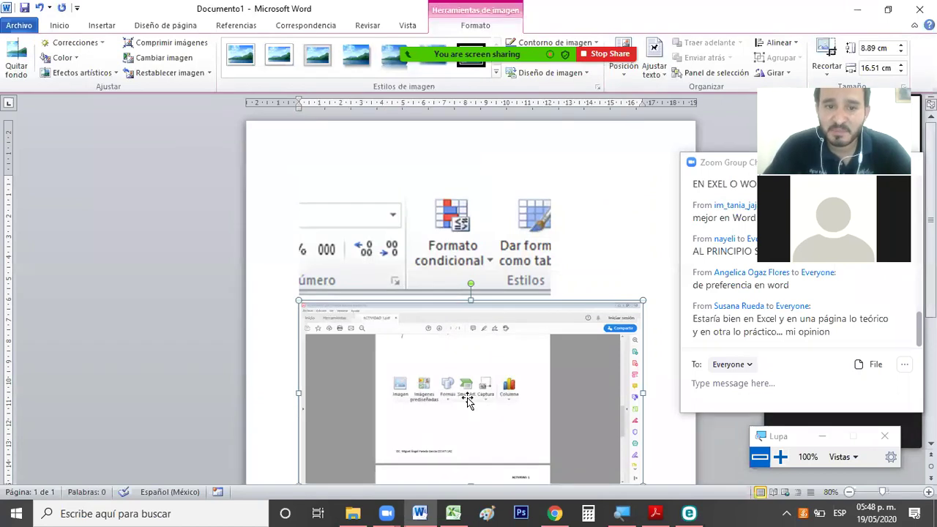
{"action": "scroll", "coordinate": [469, 334], "scroll_direction": "down", "scroll_amount": 5}
{"action": "scroll", "coordinate": [471, 339], "scroll_direction": "up", "scroll_amount": 2}
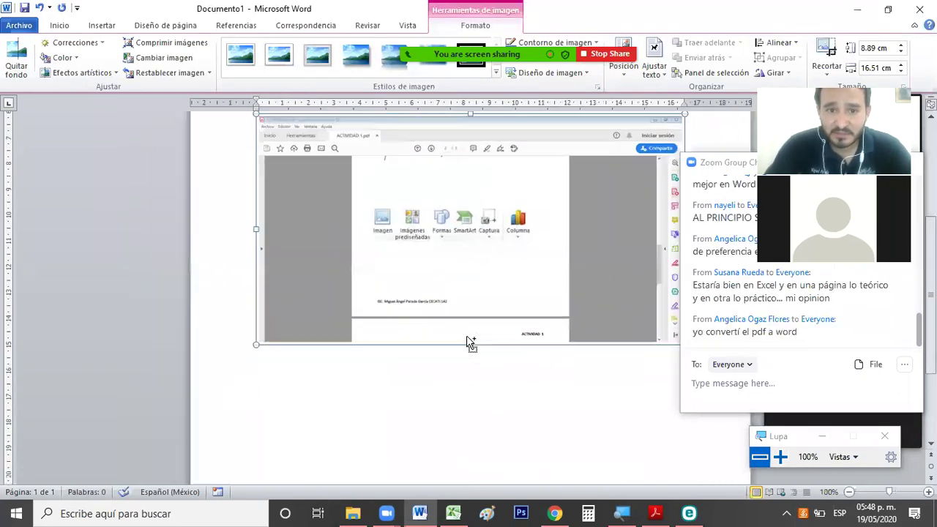
{"action": "scroll", "coordinate": [467, 339], "scroll_direction": "down", "scroll_amount": 1}
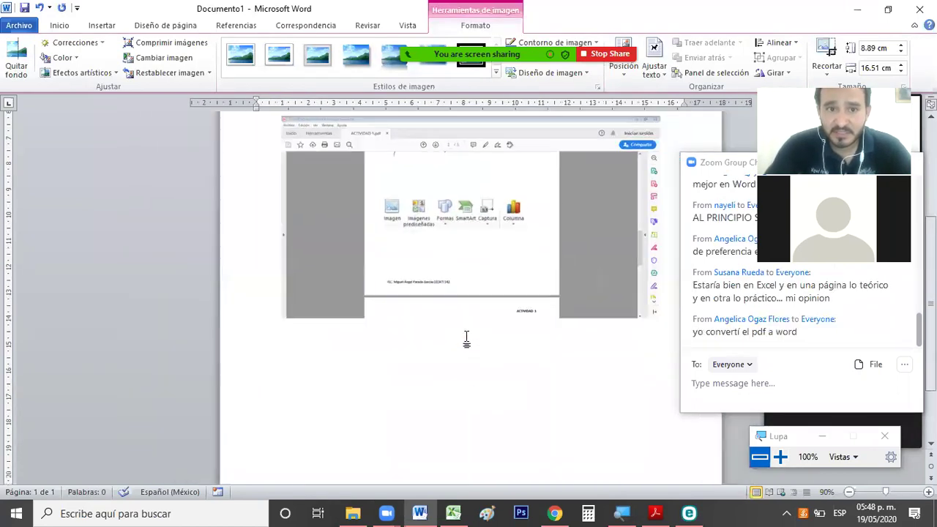
{"action": "left_click", "coordinate": [826, 51]}
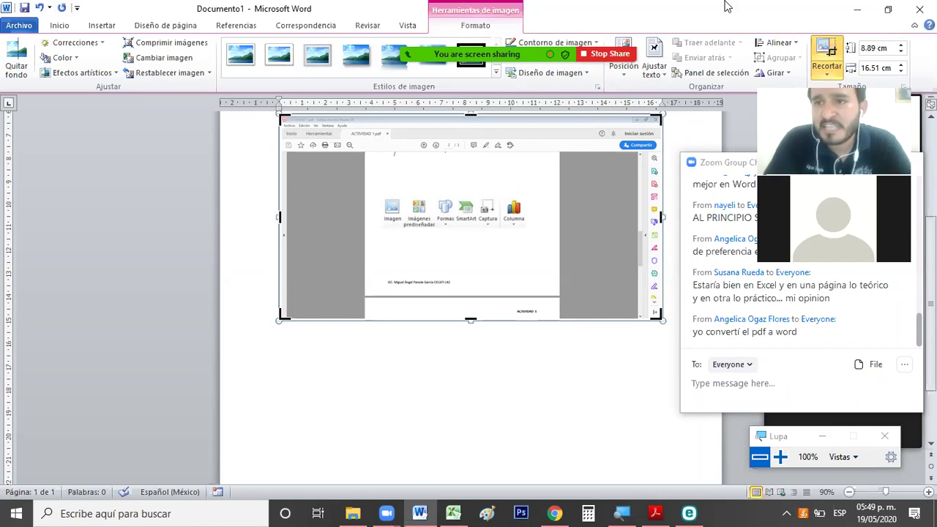
{"action": "left_click", "coordinate": [920, 10]}
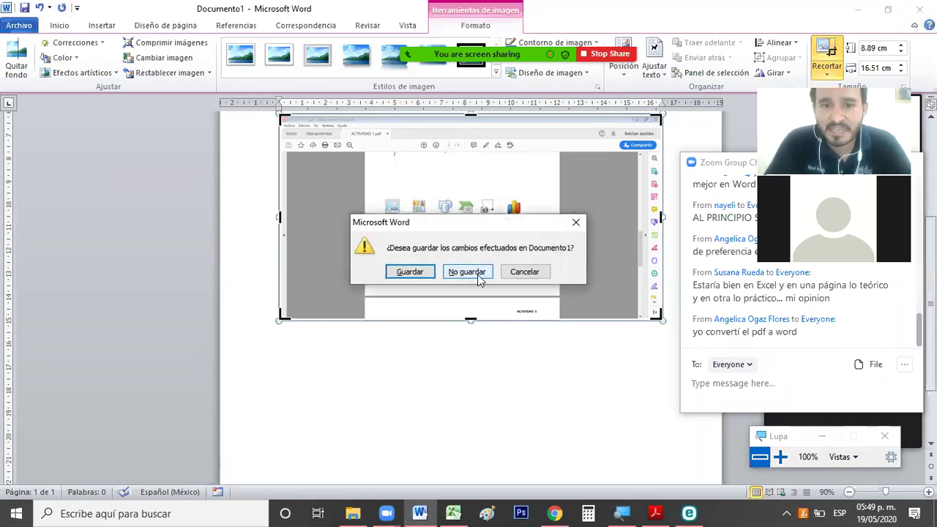
Close Documento1 without saving, then close Adobe Acrobat Reader
{"action": "left_click", "coordinate": [475, 274]}
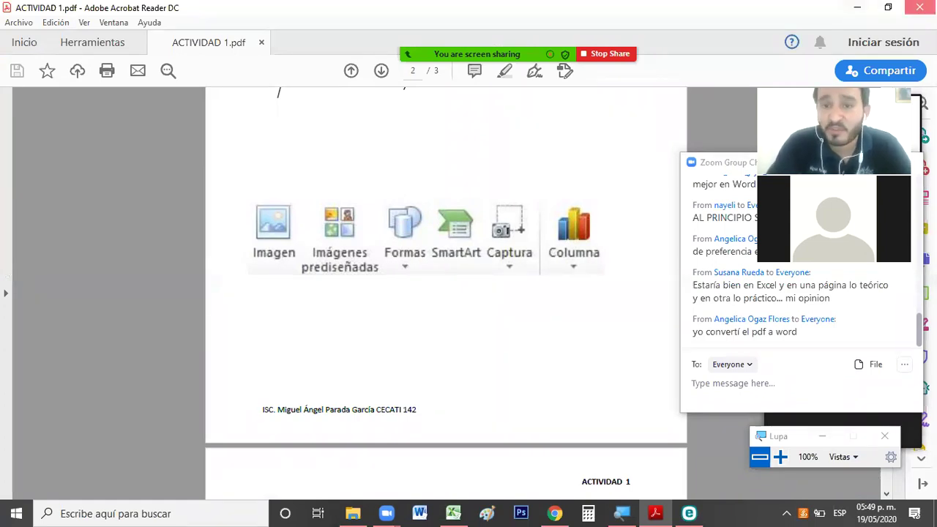
{"action": "left_click", "coordinate": [920, 7]}
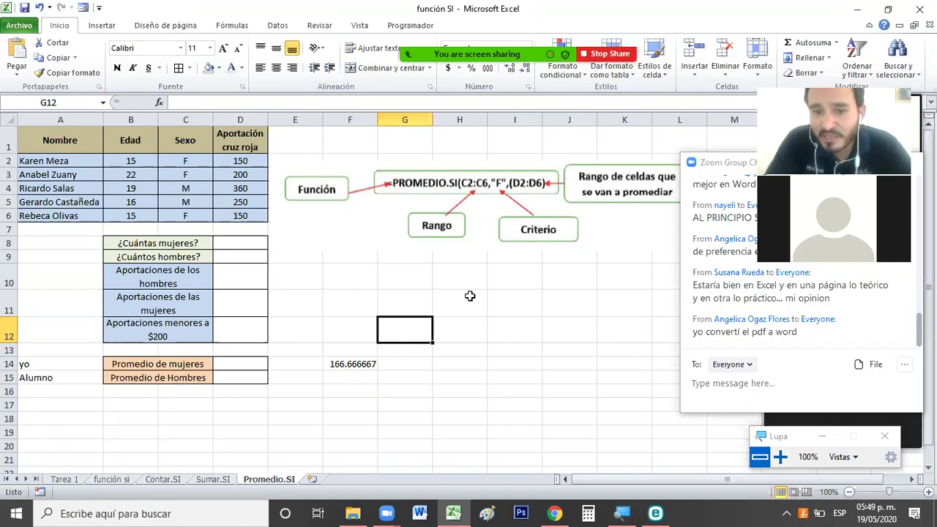
From the función si sheet, show the Archivo > Reciente list of workbooks
{"action": "left_click", "coordinate": [108, 484]}
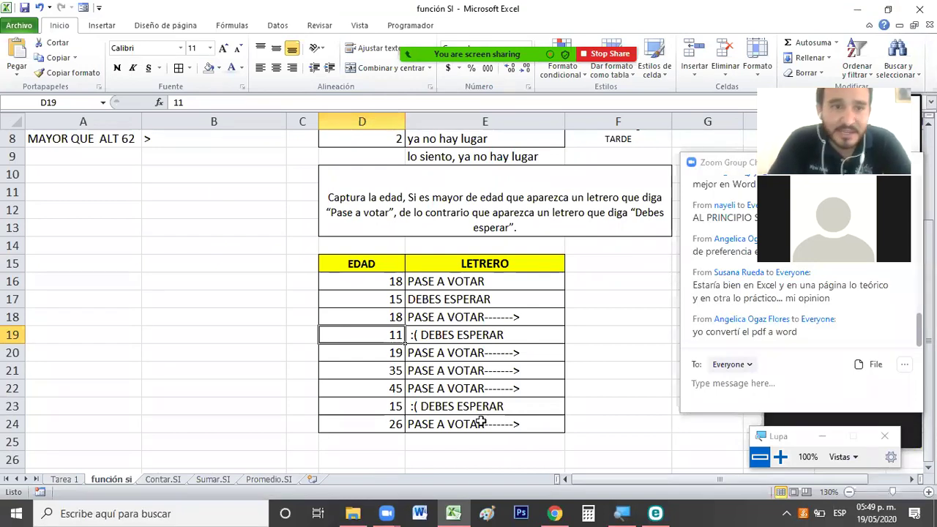
{"action": "left_click", "coordinate": [20, 25]}
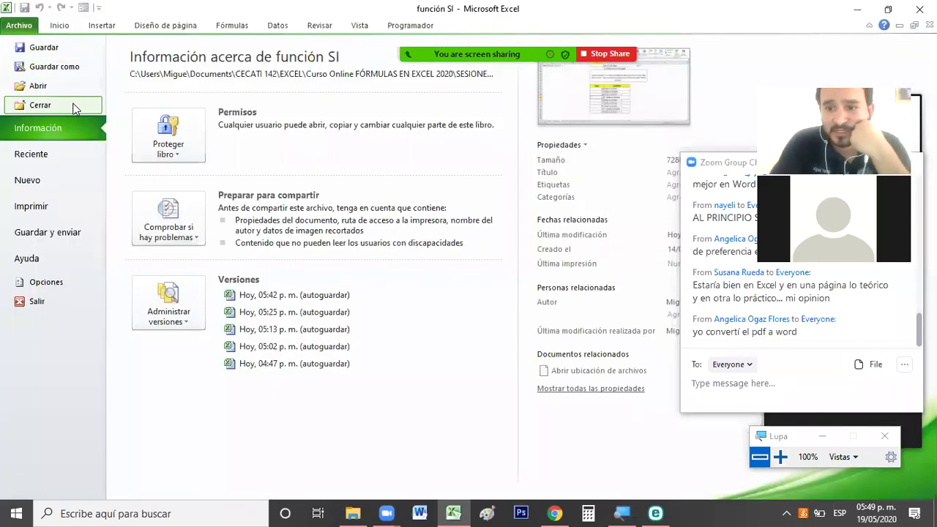
{"action": "left_click", "coordinate": [67, 152]}
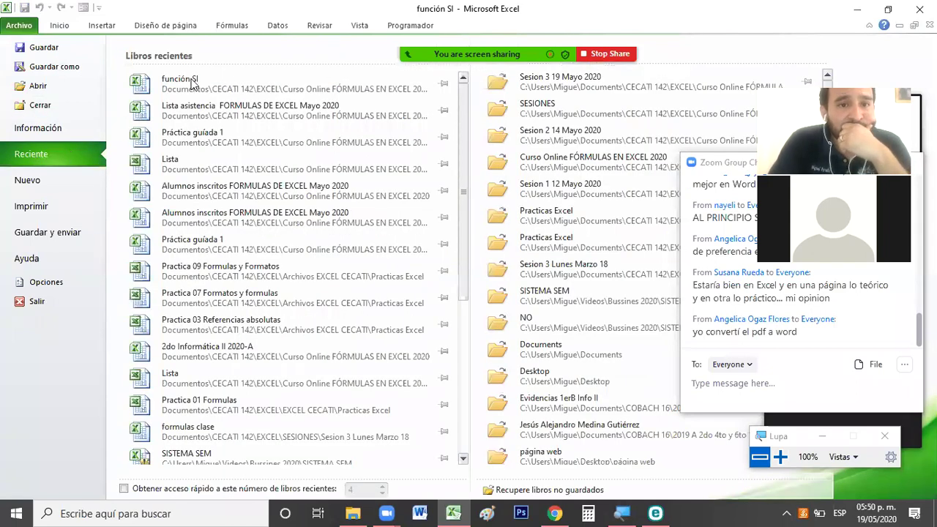
Open the Lista asistencia FORMULAS DE EXCEL Mayo 2020 workbook at cell G2 of the 19-may column
{"action": "left_click", "coordinate": [265, 120]}
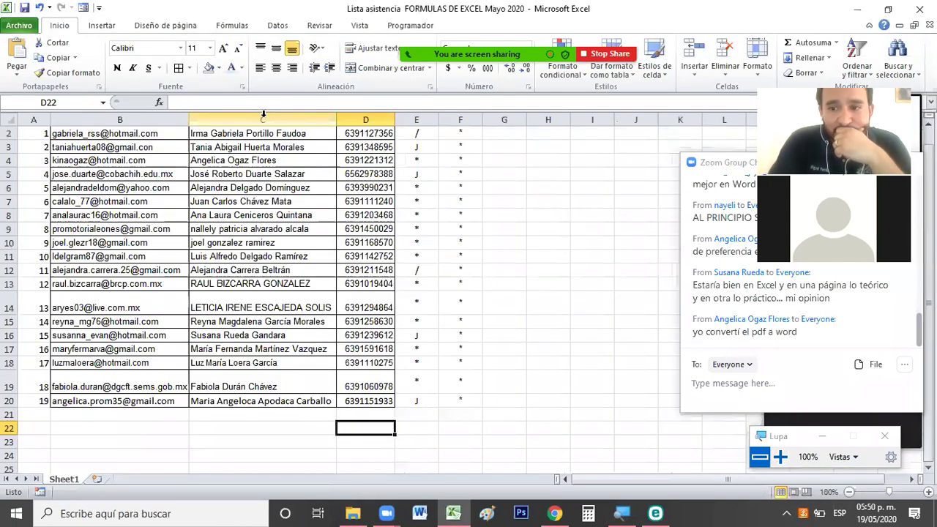
{"action": "left_click", "coordinate": [506, 136]}
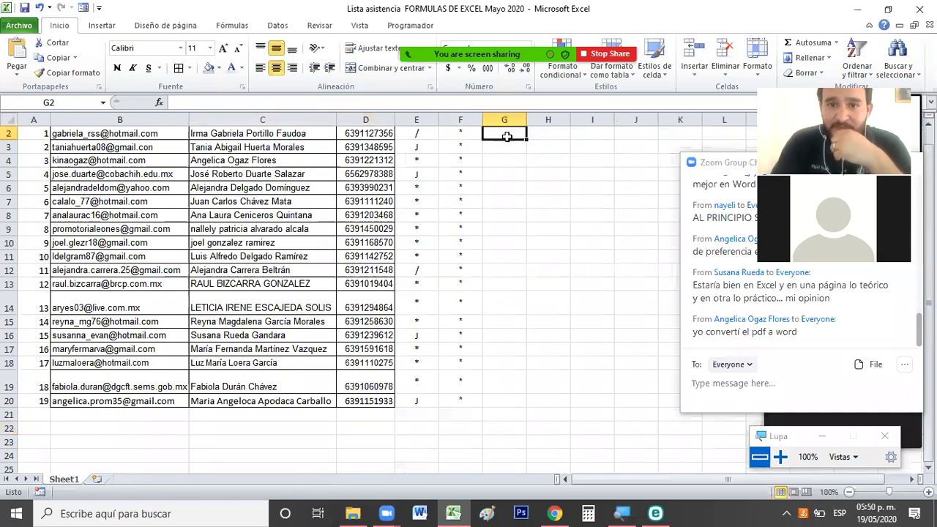
{"action": "key", "text": "Up"}
{"action": "key", "text": "Down"}
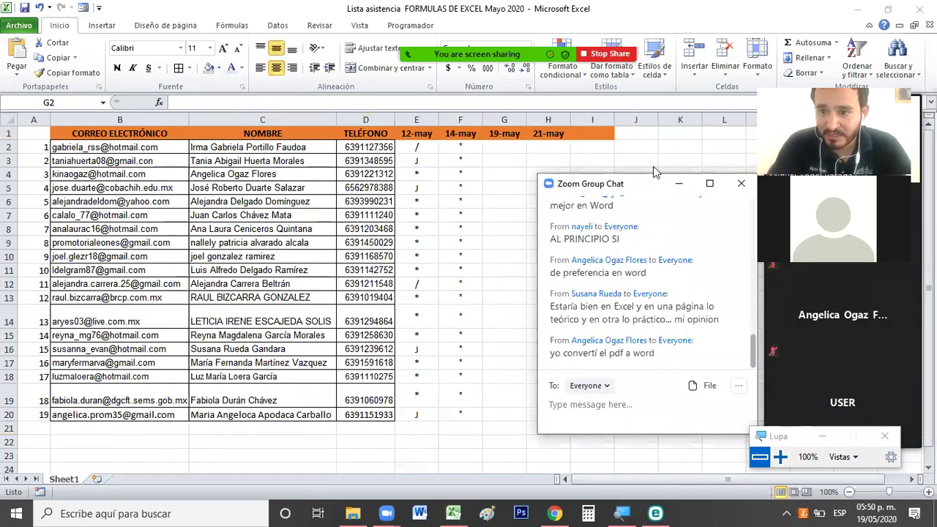
{"action": "left_click", "coordinate": [504, 150]}
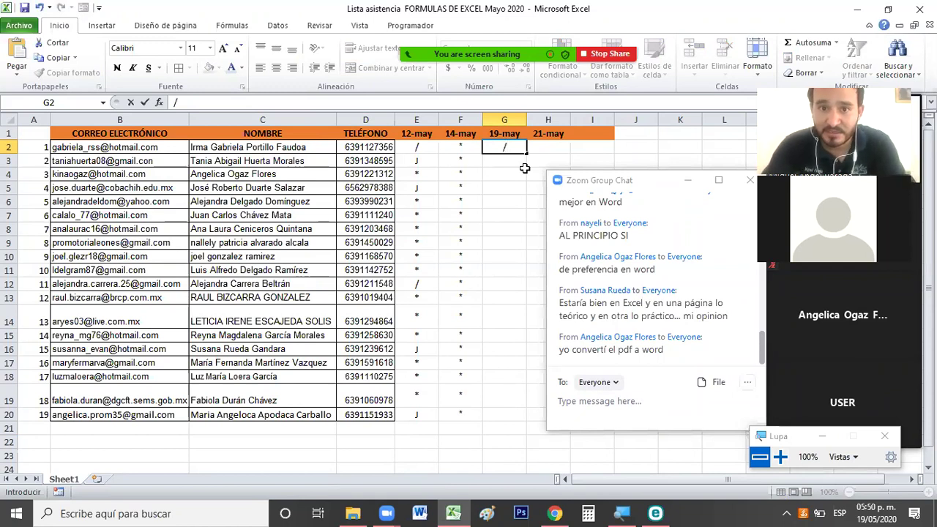
Enter / for student 1 in G2 and * marks in G3 through G6
{"action": "key", "text": "Return"}
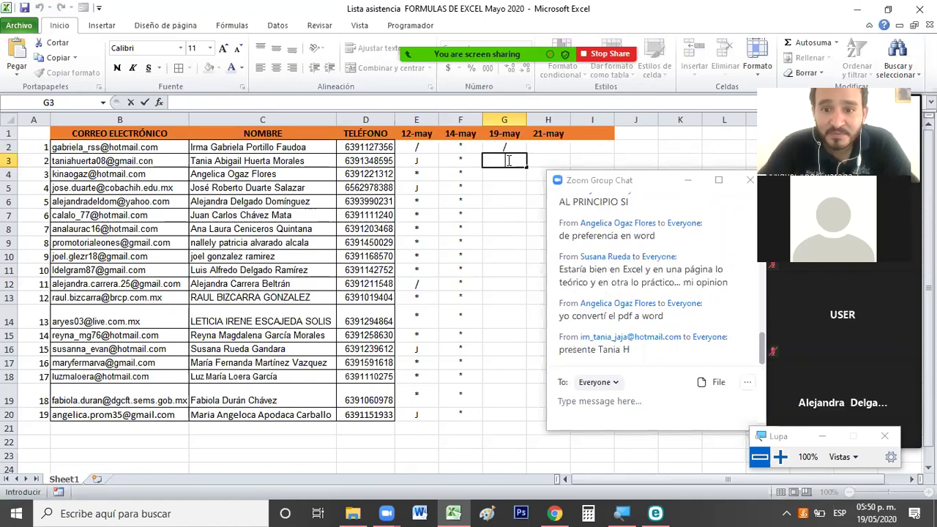
{"action": "type", "text": "*"}
{"action": "key", "text": "Return"}
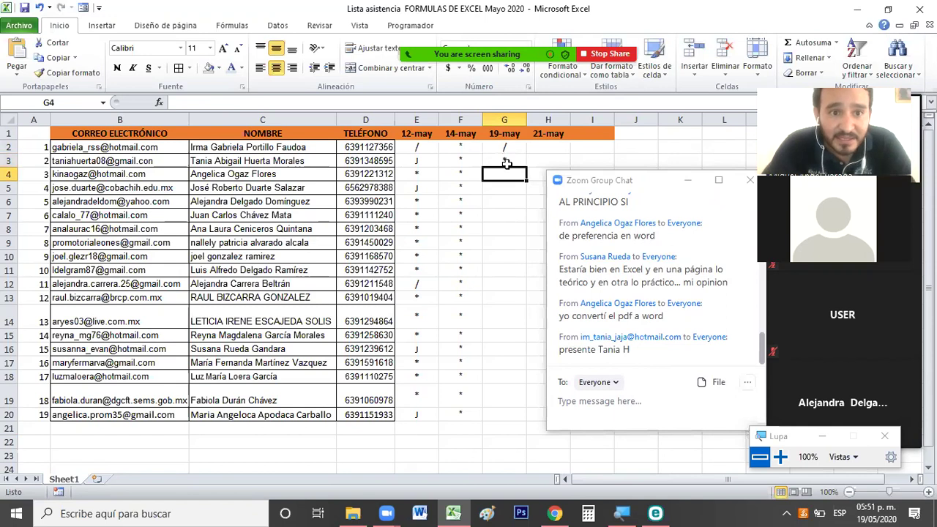
{"action": "double_click", "coordinate": [505, 174]}
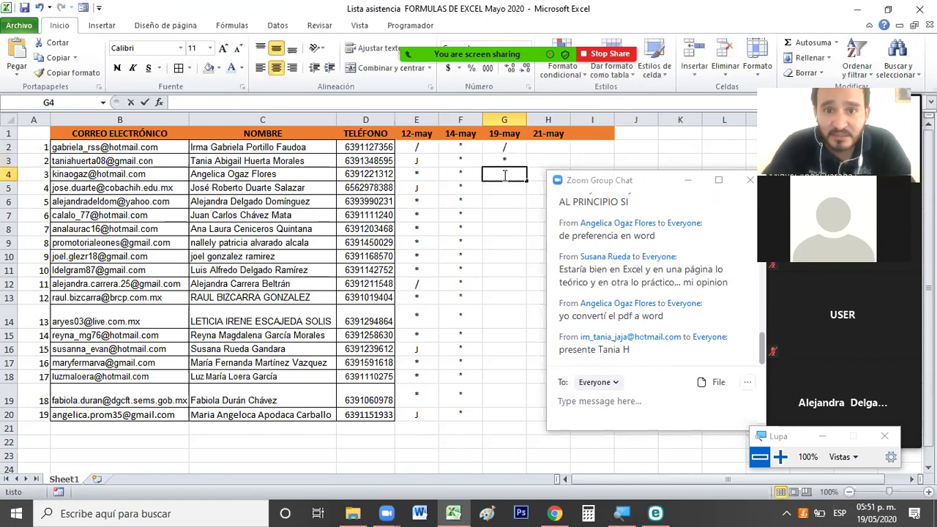
{"action": "left_click", "coordinate": [514, 192]}
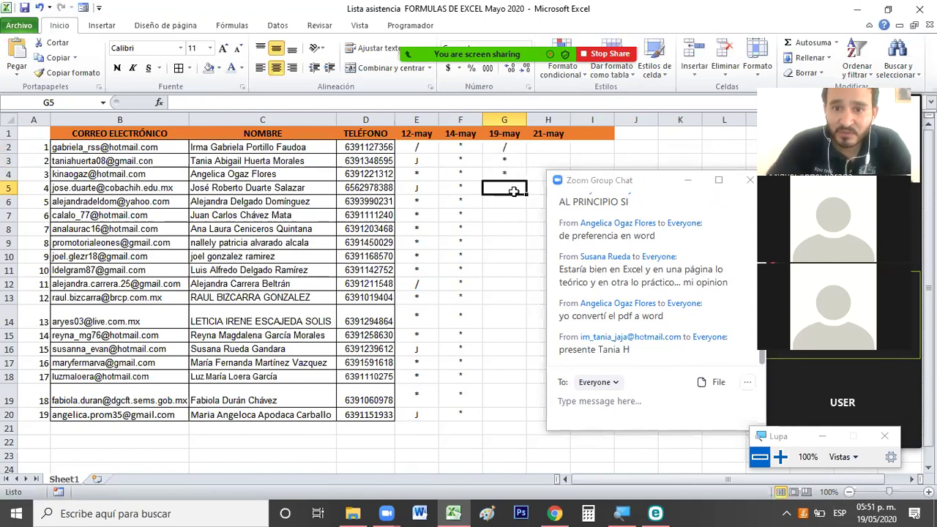
{"action": "type", "text": "*"}
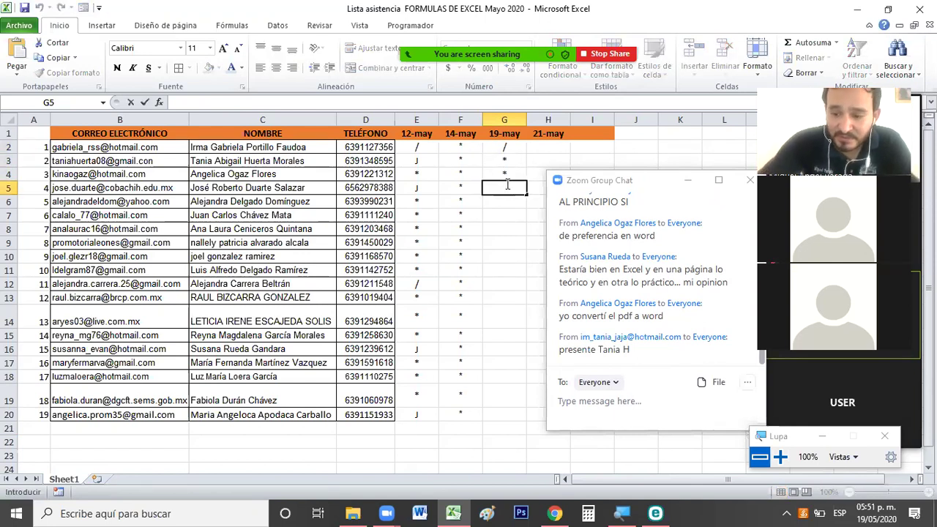
{"action": "left_click", "coordinate": [505, 199]}
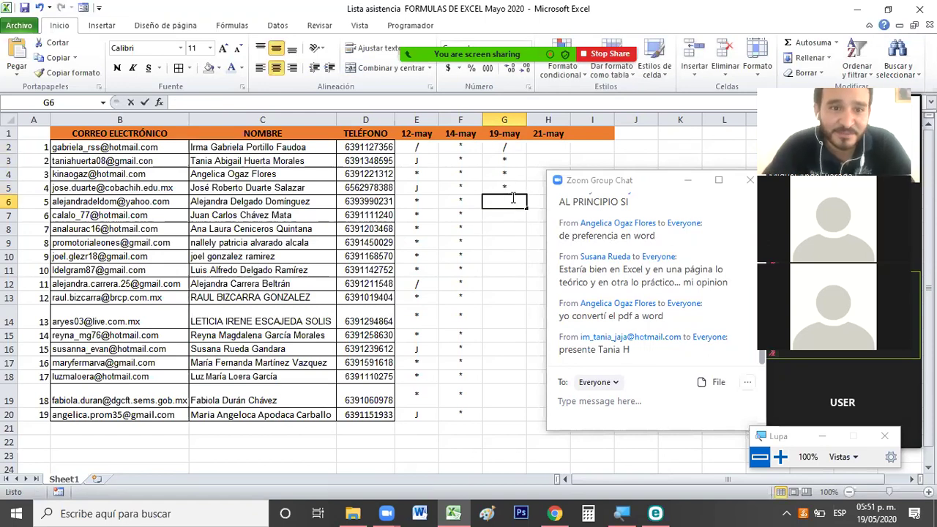
{"action": "type", "text": "*"}
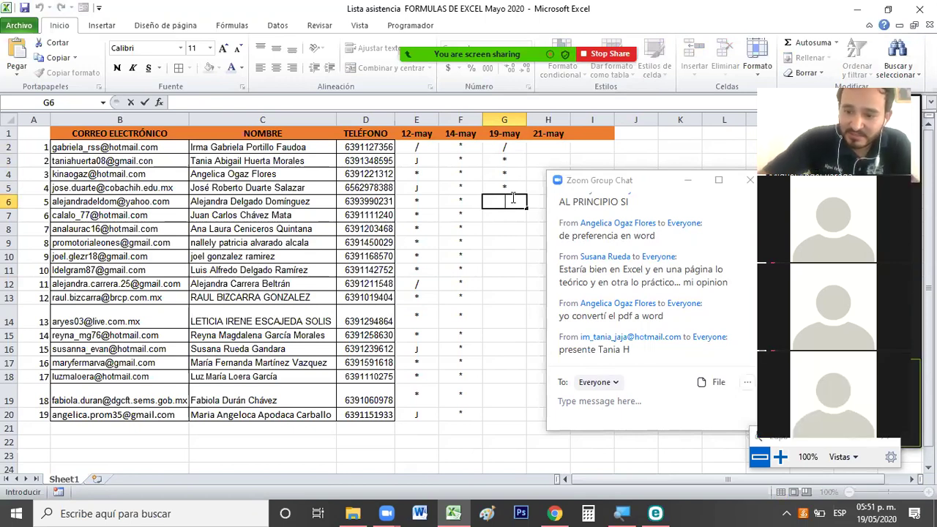
{"action": "key", "text": "Return"}
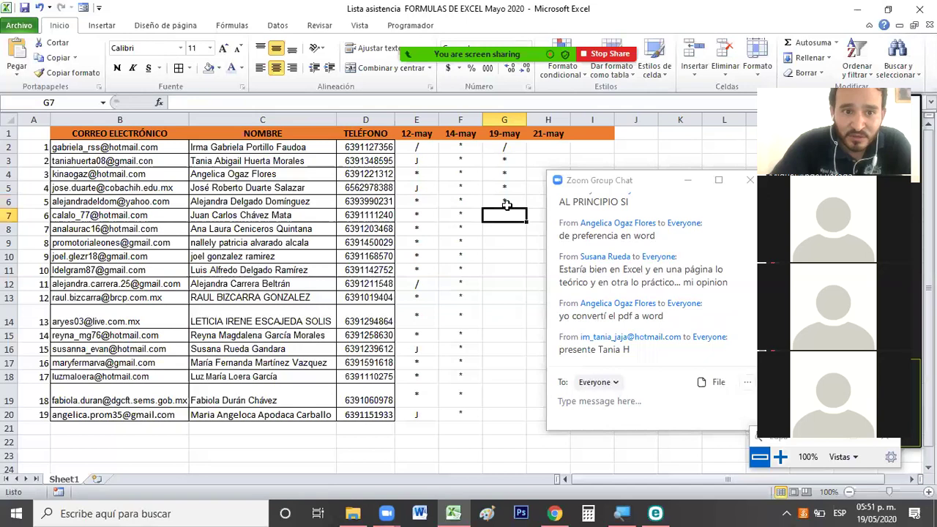
Enter * marks in G7 to G9 for students 6–8, leaving student 9's cell blank
{"action": "double_click", "coordinate": [499, 214]}
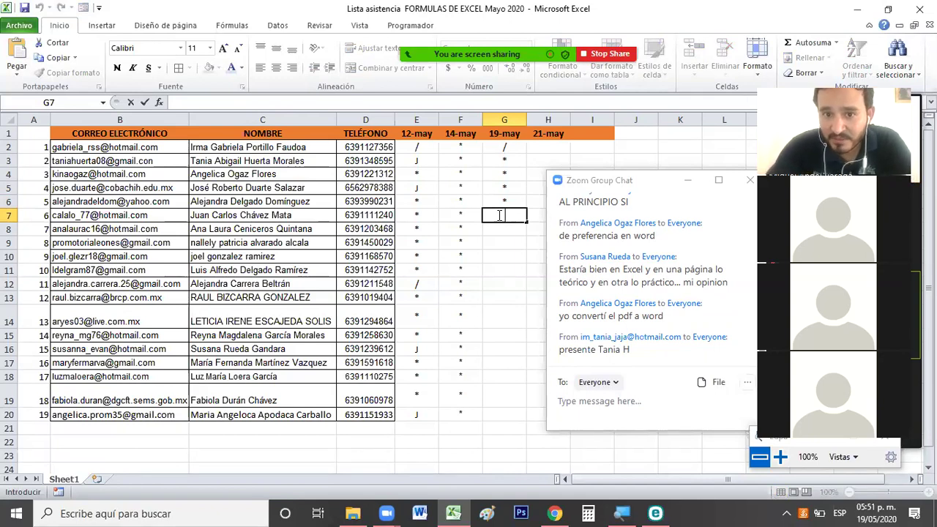
{"action": "key", "text": "Return"}
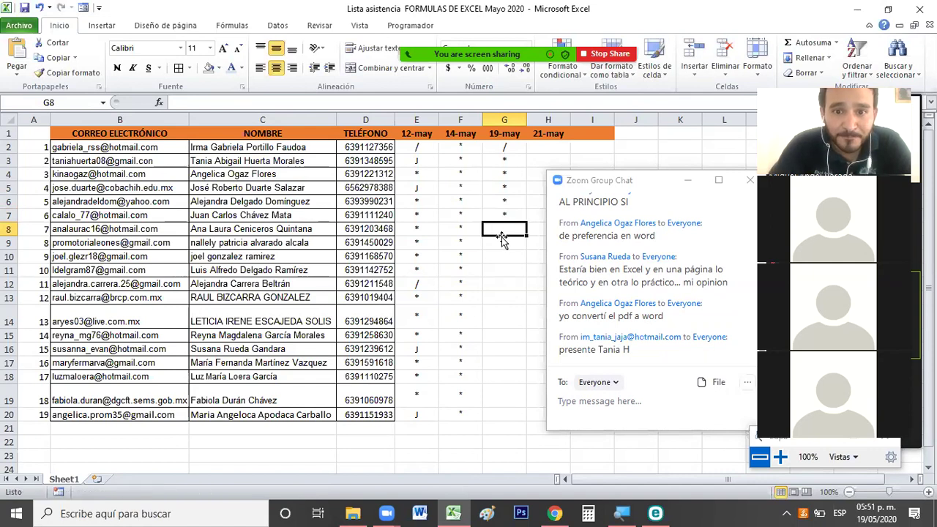
{"action": "type", "text": "*"}
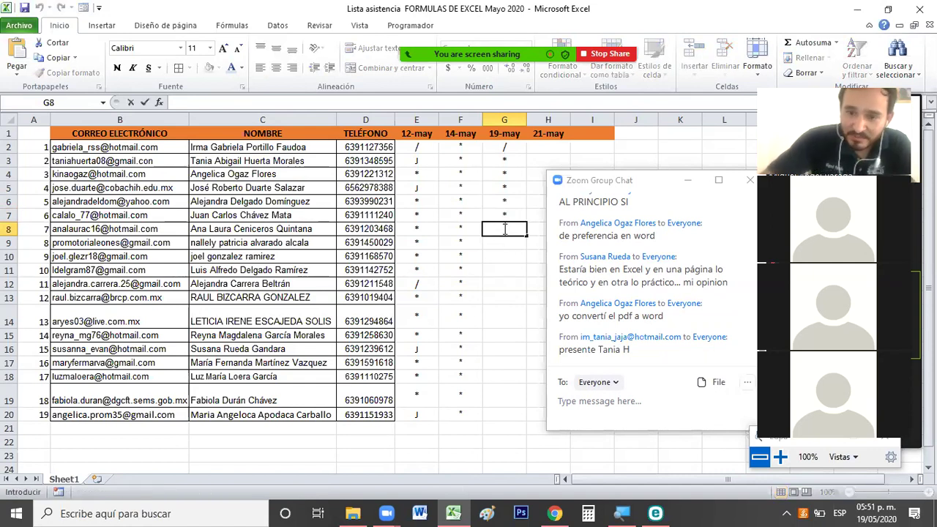
{"action": "key", "text": "Return"}
{"action": "type", "text": "*"}
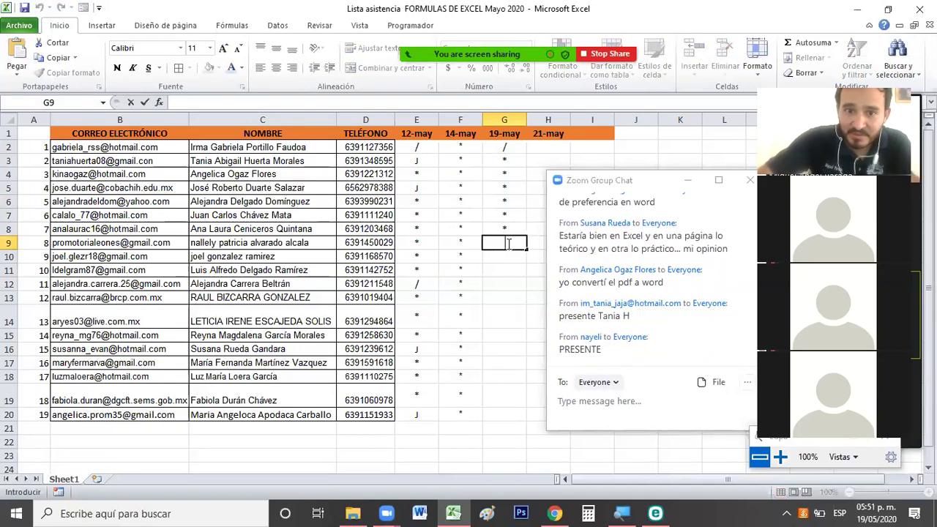
{"action": "key", "text": "Return"}
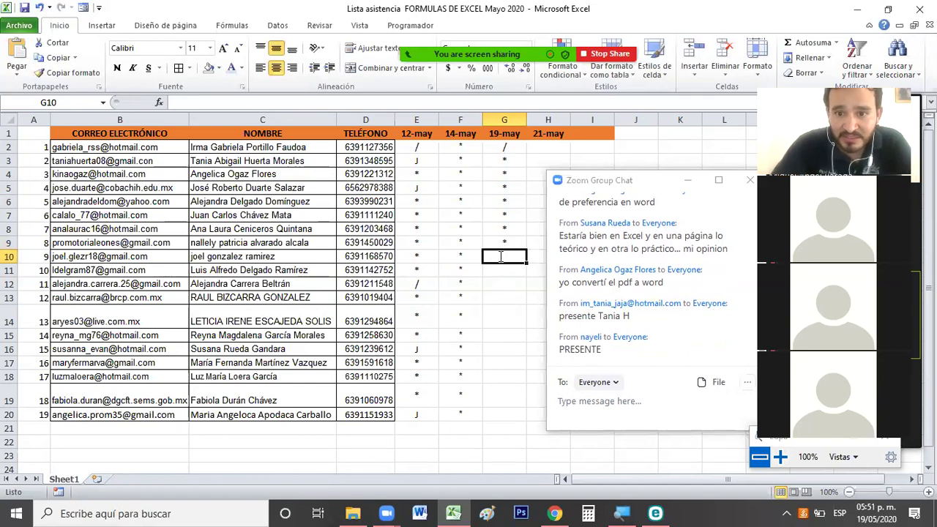
{"action": "type", "text": "*"}
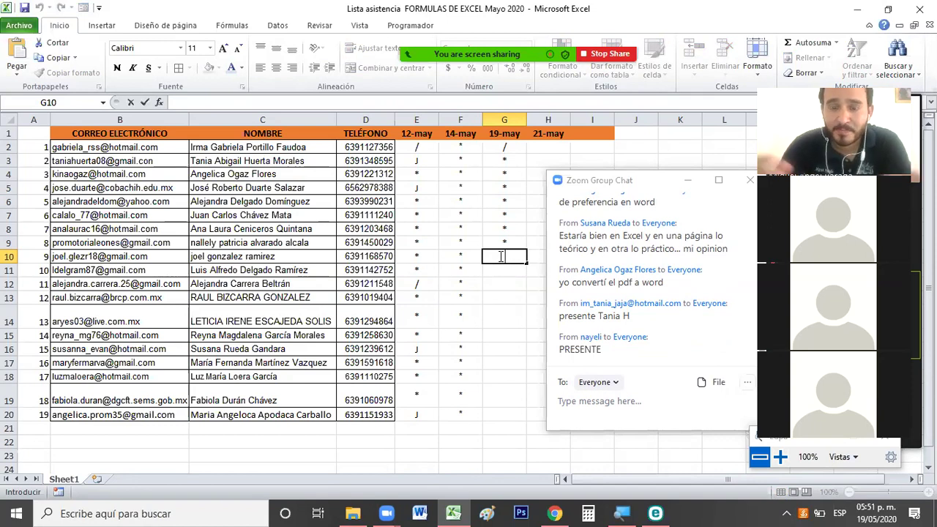
{"action": "key", "text": "Return"}
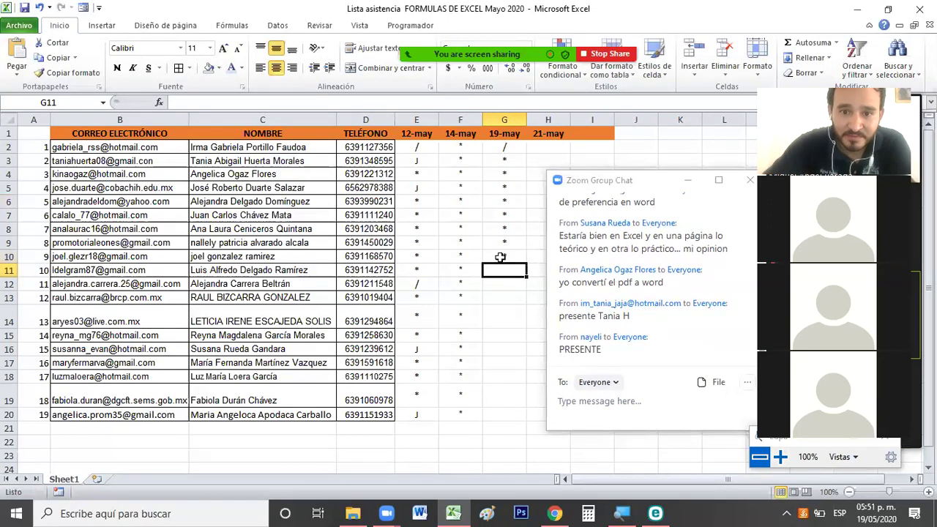
Enter * for students 9–10 and a / for student 11 in the 19-may column
{"action": "double_click", "coordinate": [503, 271]}
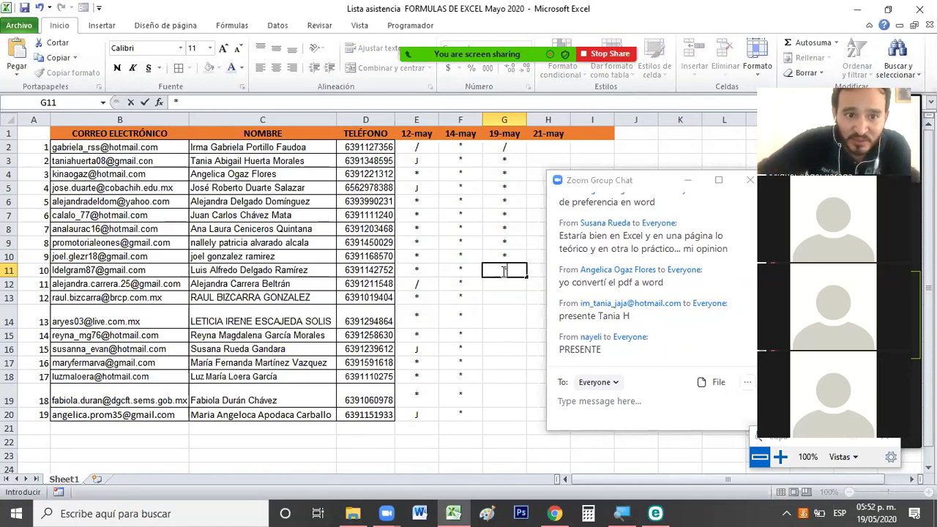
{"action": "key", "text": "Return"}
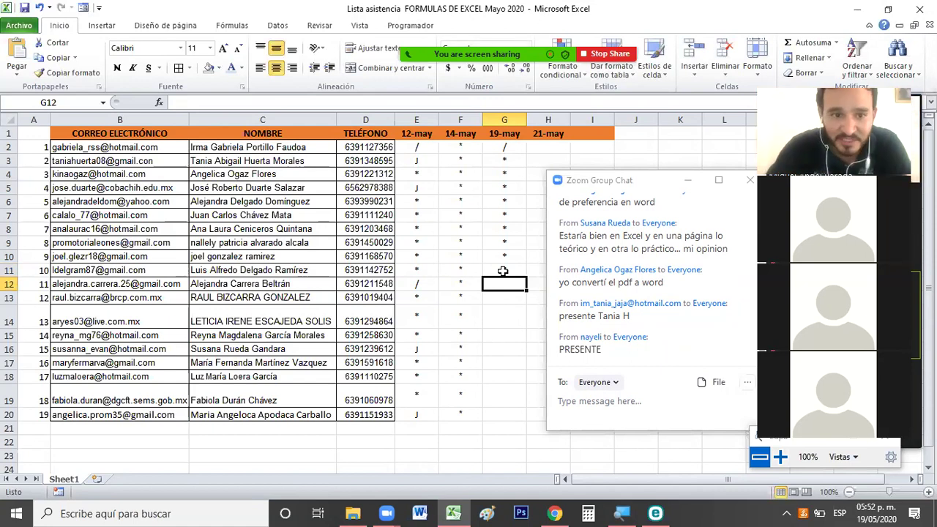
{"action": "type", "text": "*"}
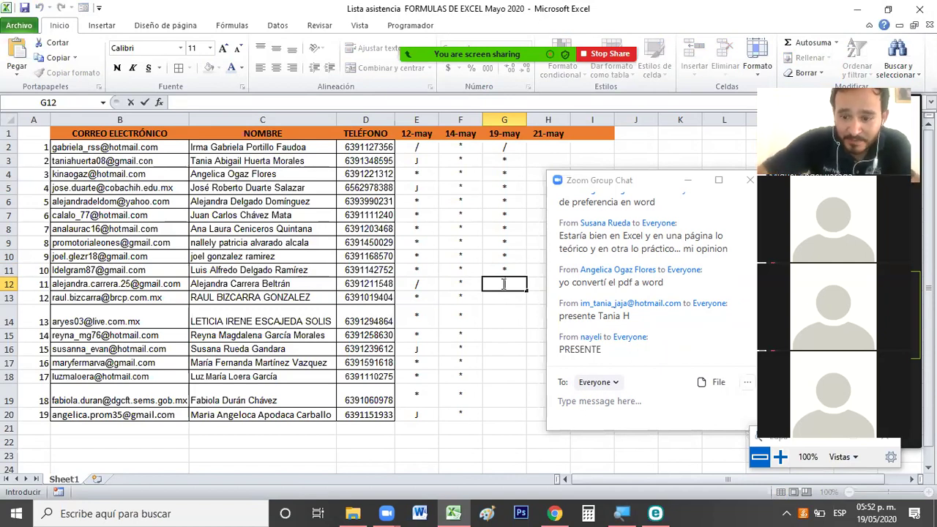
{"action": "type", "text": "/"}
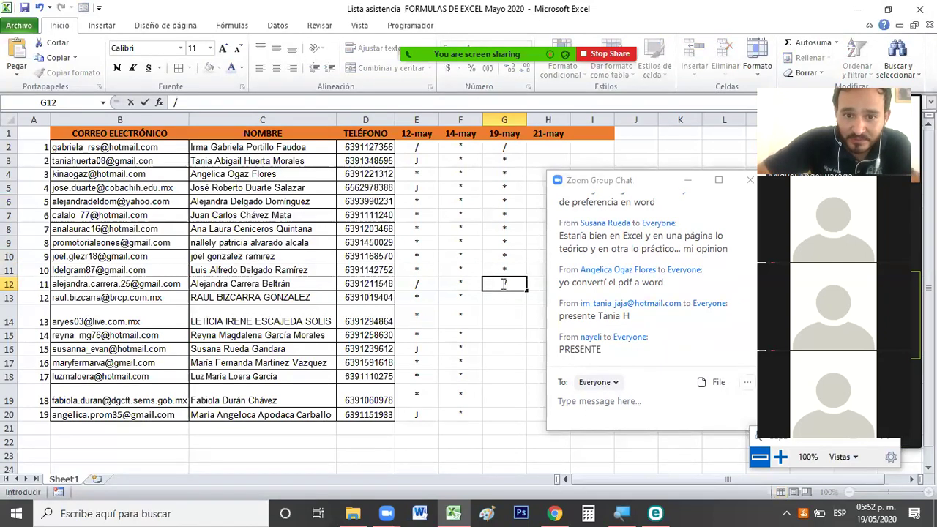
{"action": "key", "text": "Return"}
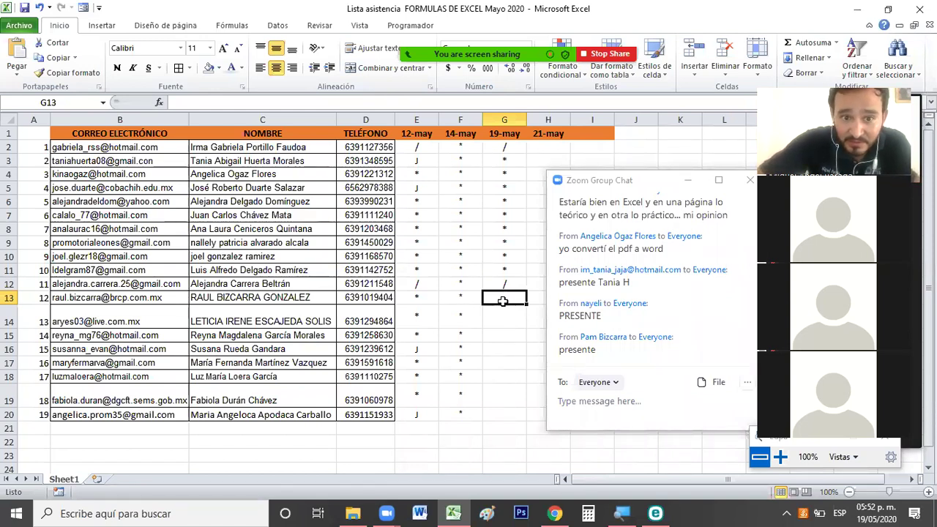
{"action": "key", "text": "Down"}
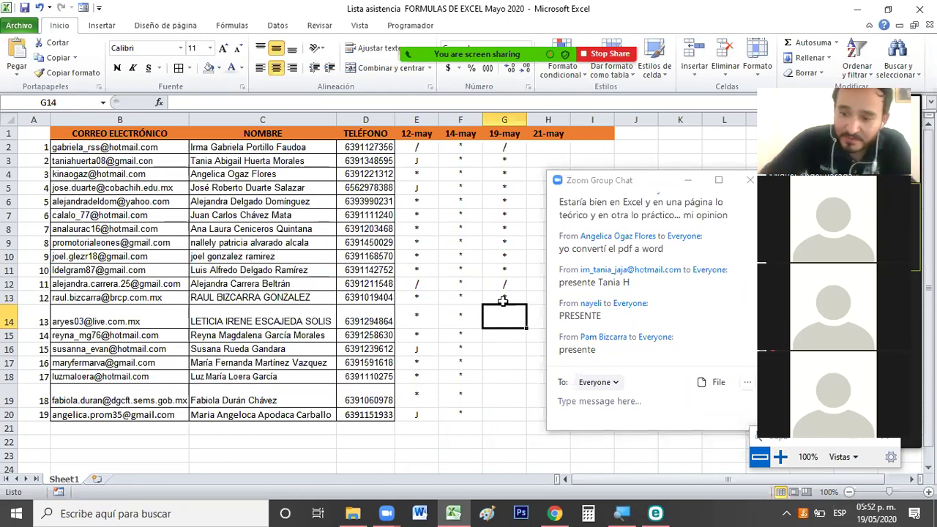
Enter * attendance marks for students 13 through 18
{"action": "type", "text": "*"}
{"action": "key", "text": "Return"}
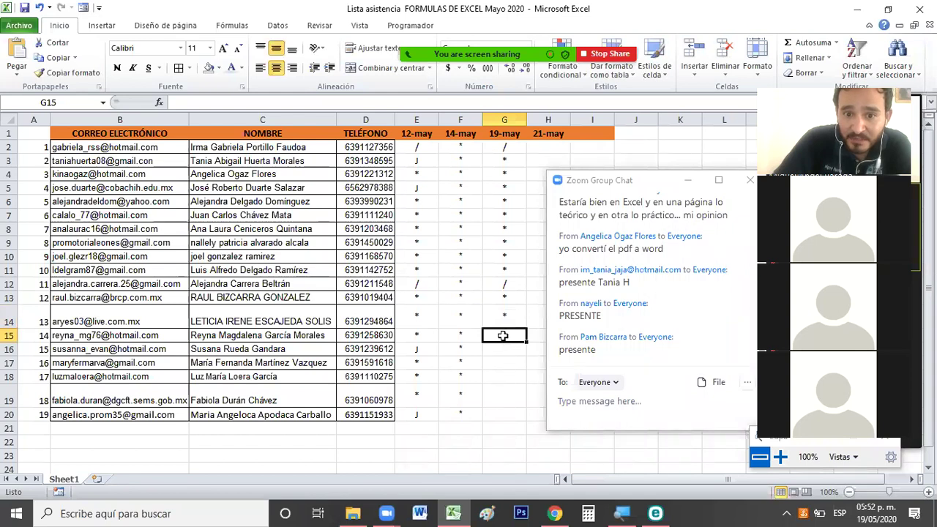
{"action": "type", "text": "*"}
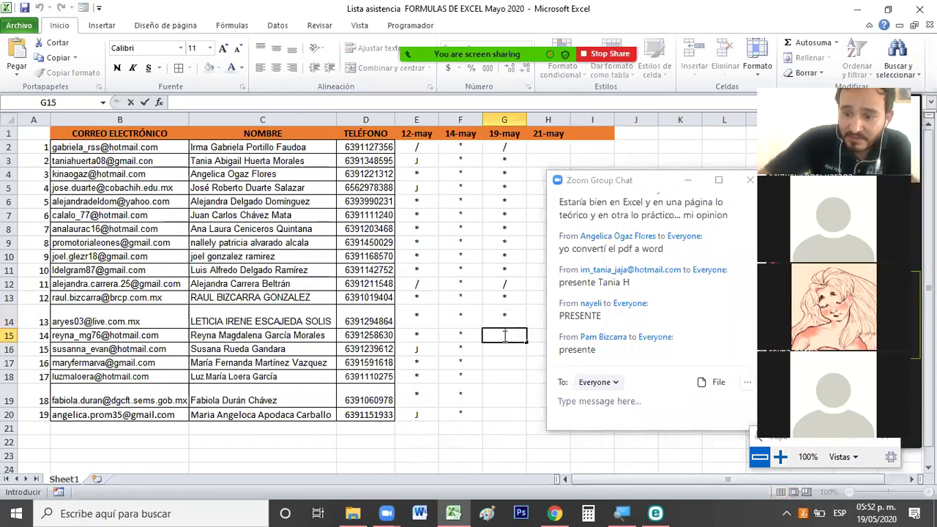
{"action": "key", "text": "Return"}
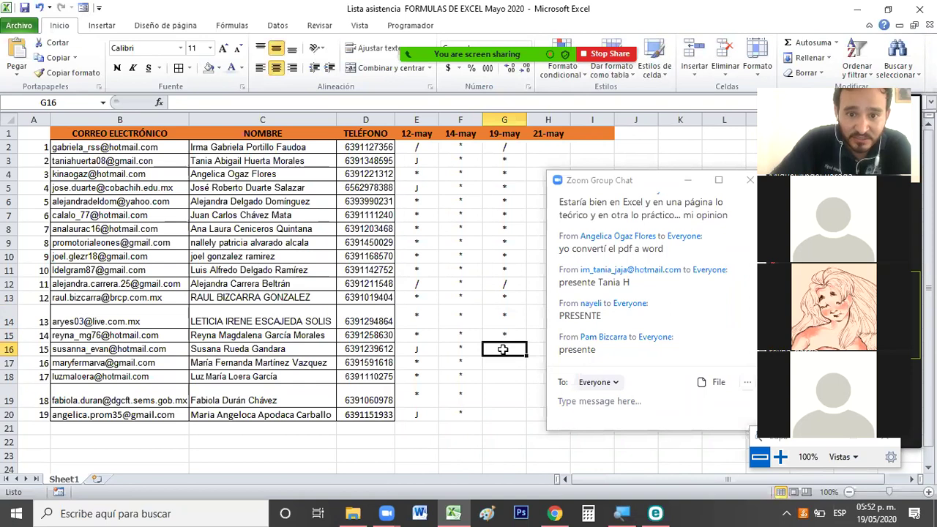
{"action": "type", "text": "*"}
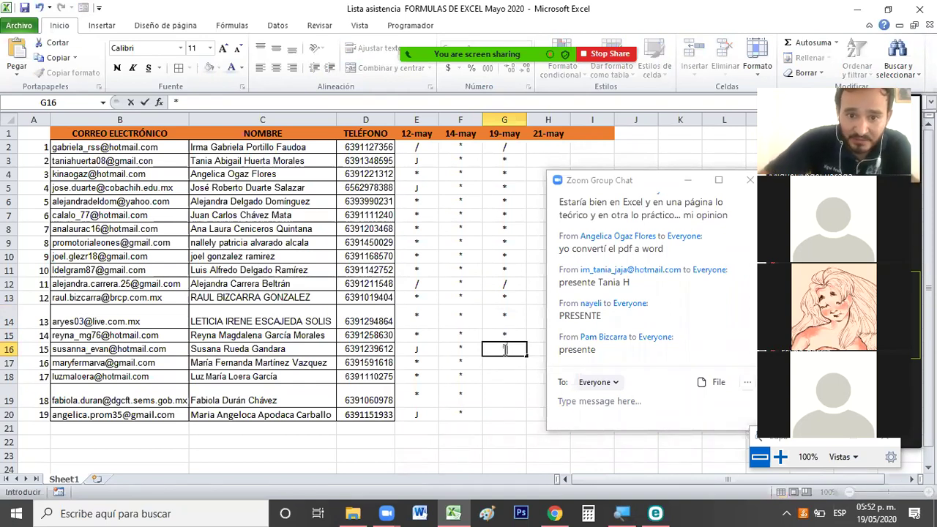
{"action": "key", "text": "Return"}
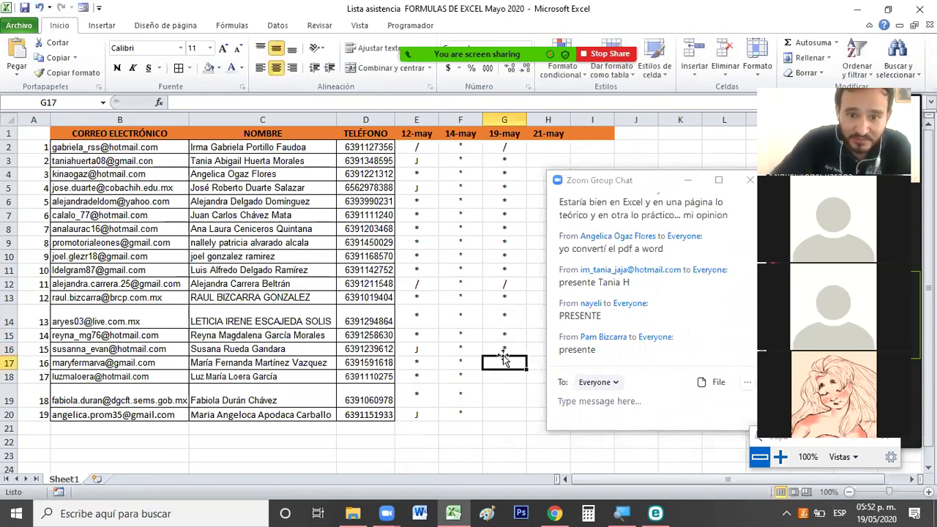
{"action": "type", "text": "*"}
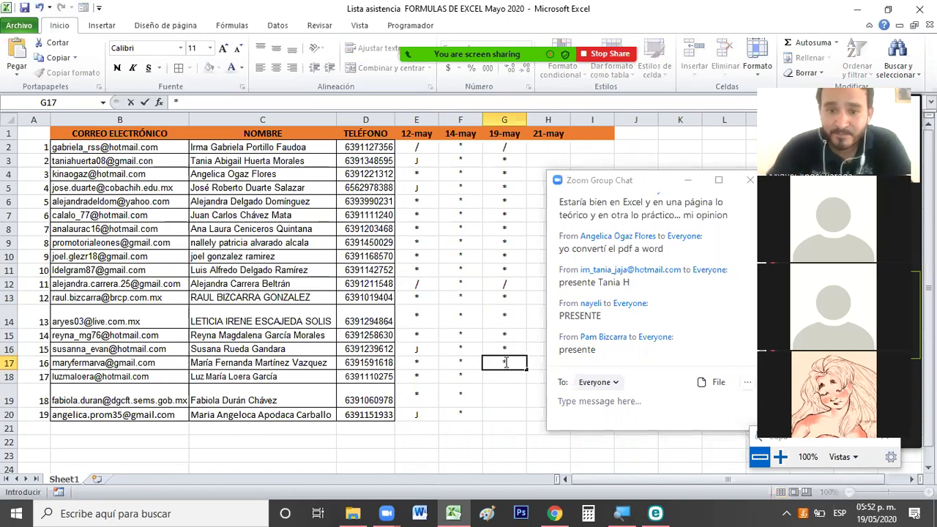
{"action": "key", "text": "Return"}
{"action": "type", "text": "*"}
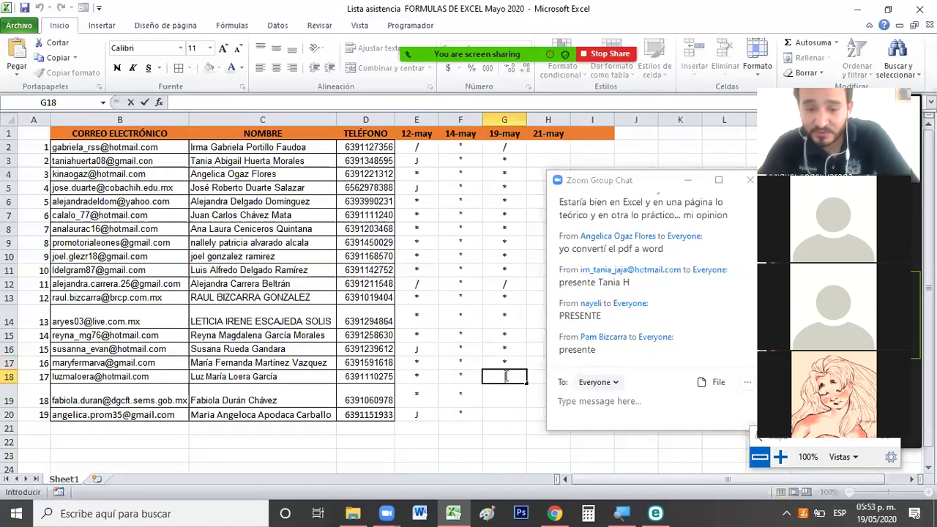
{"action": "key", "text": "Return"}
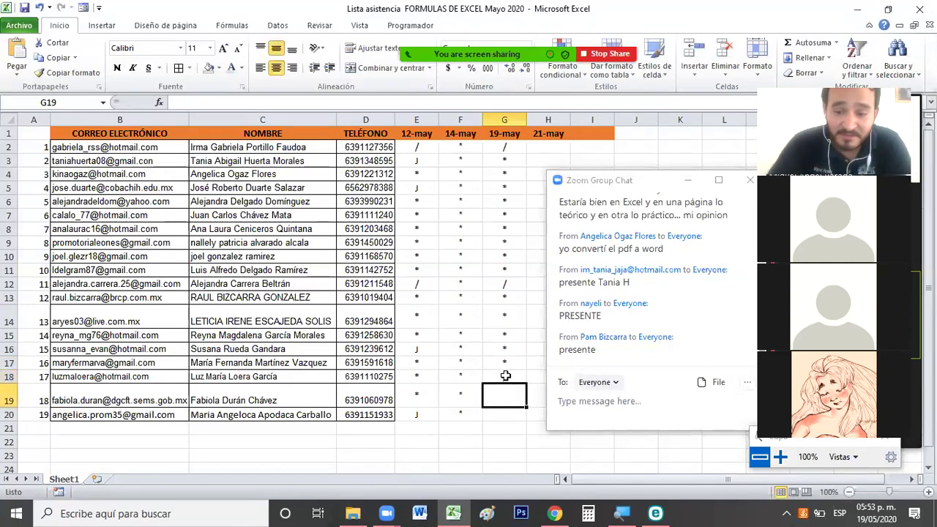
{"action": "type", "text": "*"}
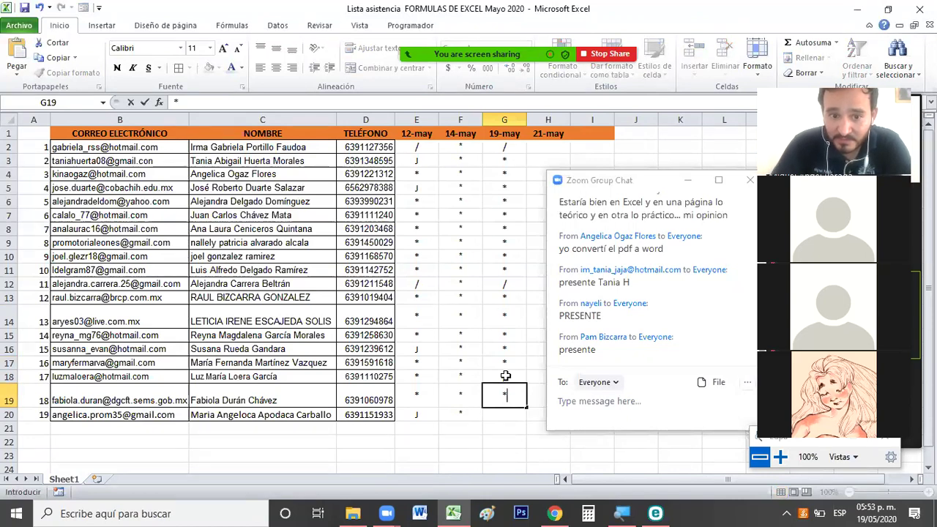
{"action": "key", "text": "Return"}
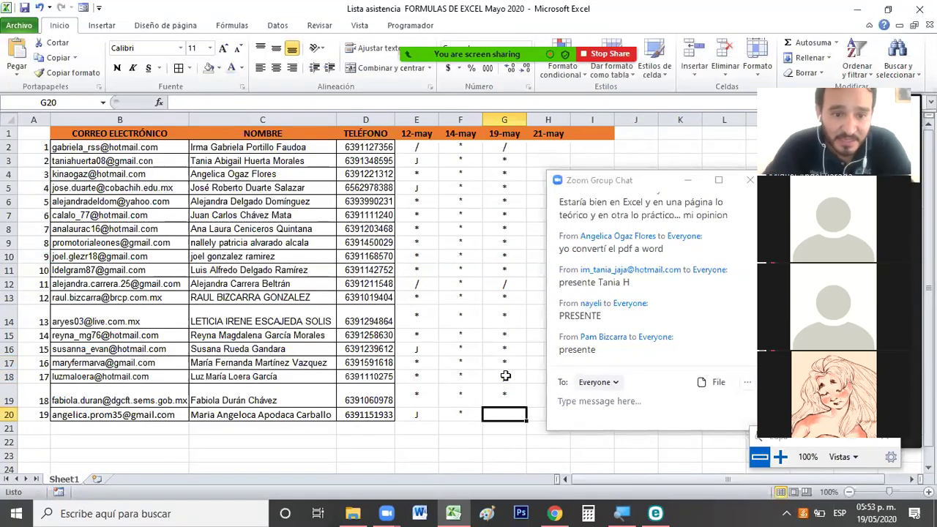
Correct the one-letter typo in the last student's name in C20
{"action": "left_click", "coordinate": [239, 414]}
{"action": "double_click", "coordinate": [239, 414]}
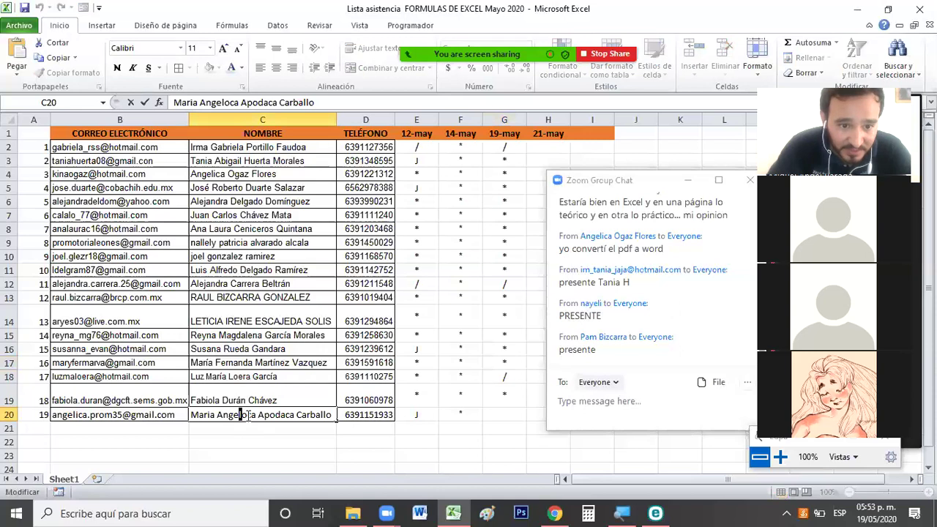
{"action": "key", "text": "BackSpace"}
{"action": "type", "text": "i"}
{"action": "key", "text": "Return"}
Enter the last student's 19-may attendance mark in G20
{"action": "left_click", "coordinate": [497, 415]}
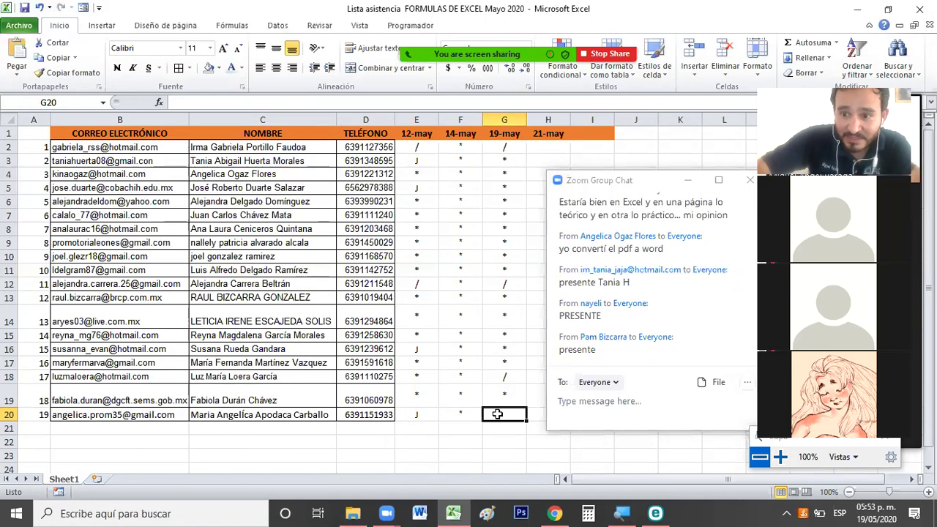
{"action": "key", "text": "alt"}
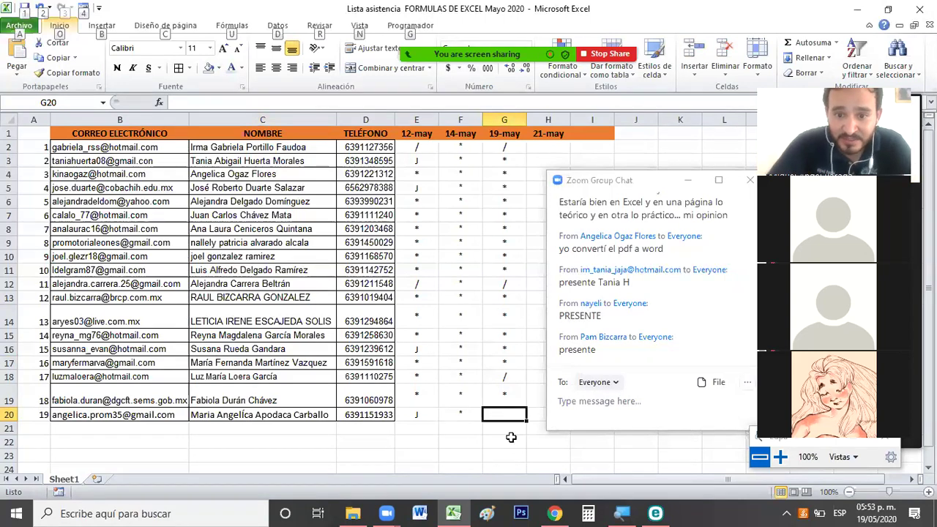
{"action": "key", "text": "Escape"}
{"action": "type", "text": "*"}
{"action": "key", "text": "Return"}
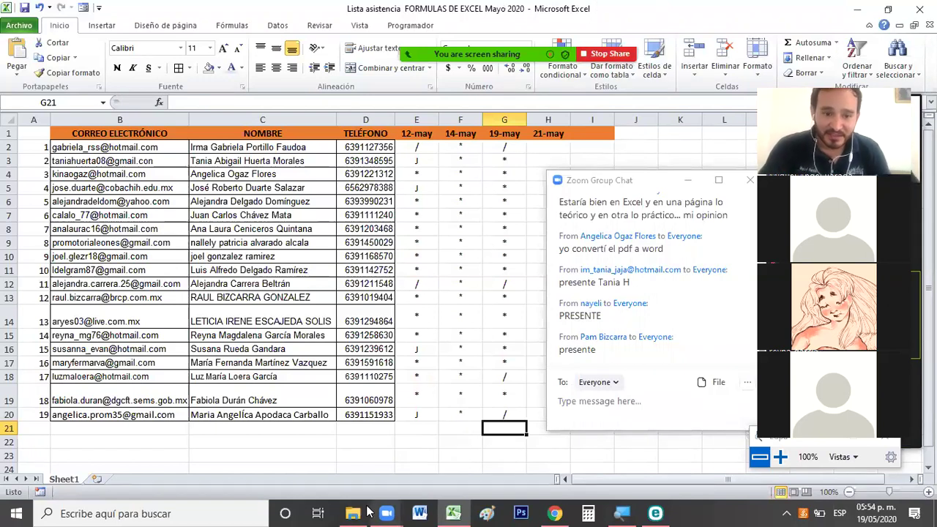
{"action": "mouse_move", "coordinate": [354, 513]}
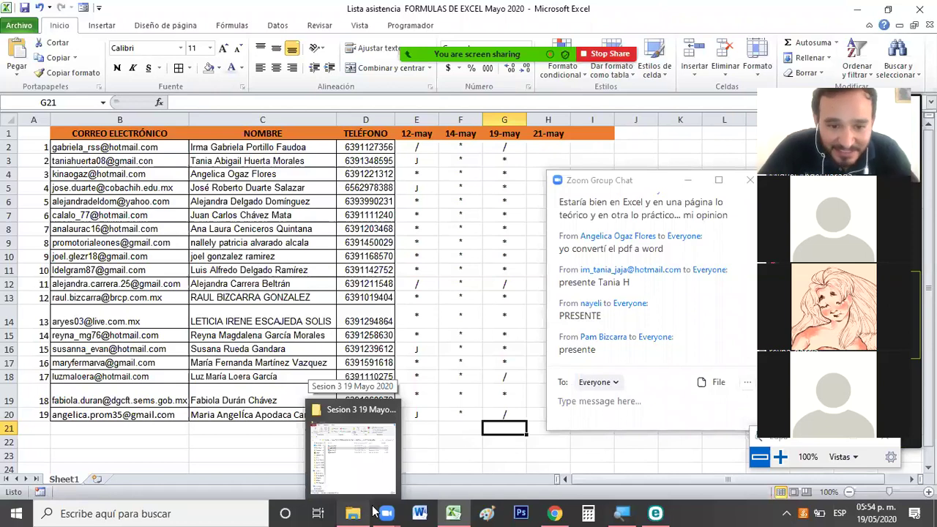
{"action": "mouse_move", "coordinate": [378, 464]}
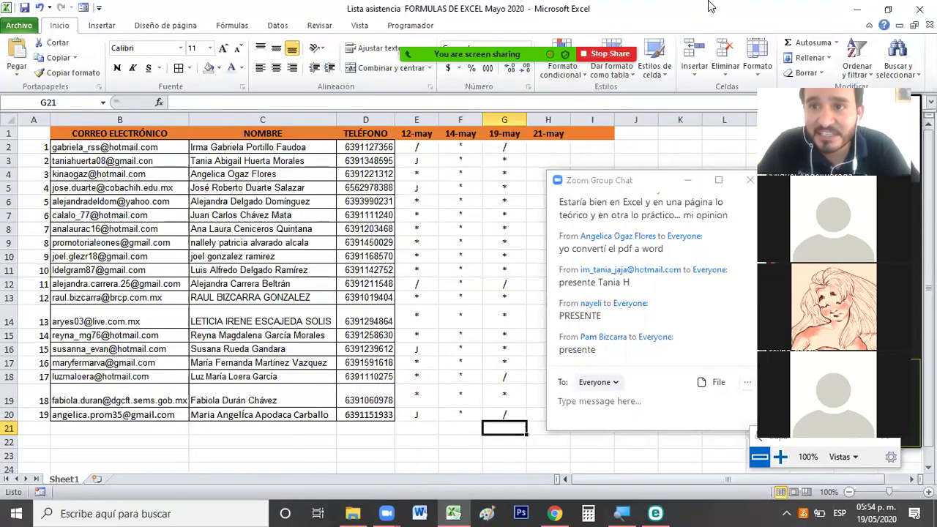
{"action": "mouse_move", "coordinate": [535, 5]}
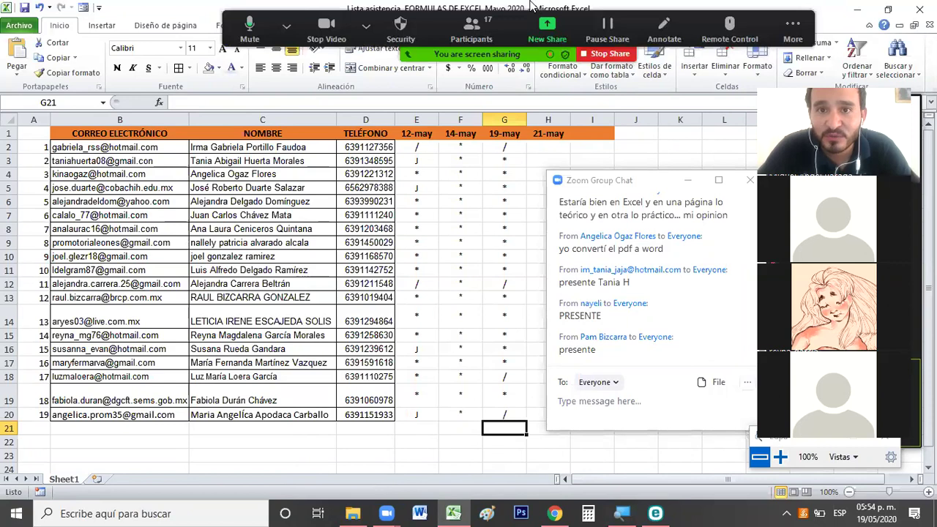
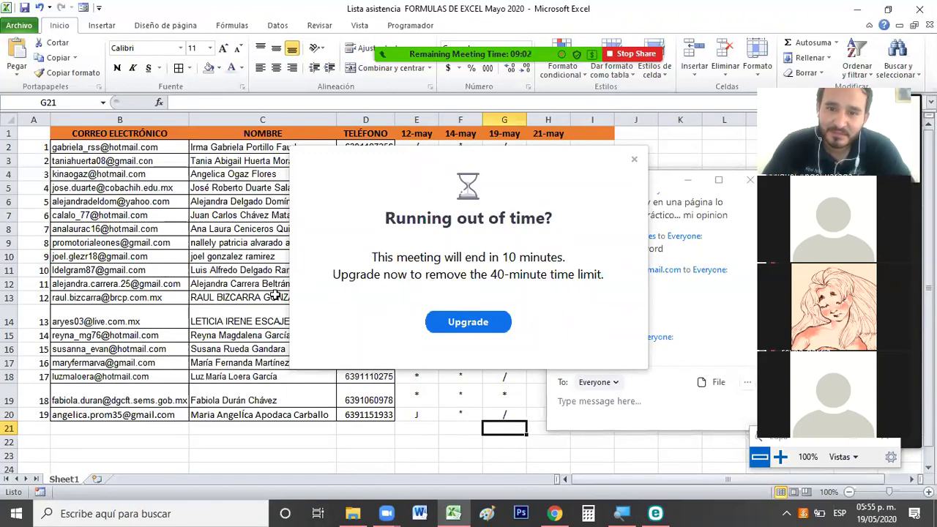
Bring the Google Classroom browser window to the front and dismiss the group chat
{"action": "mouse_move", "coordinate": [556, 512]}
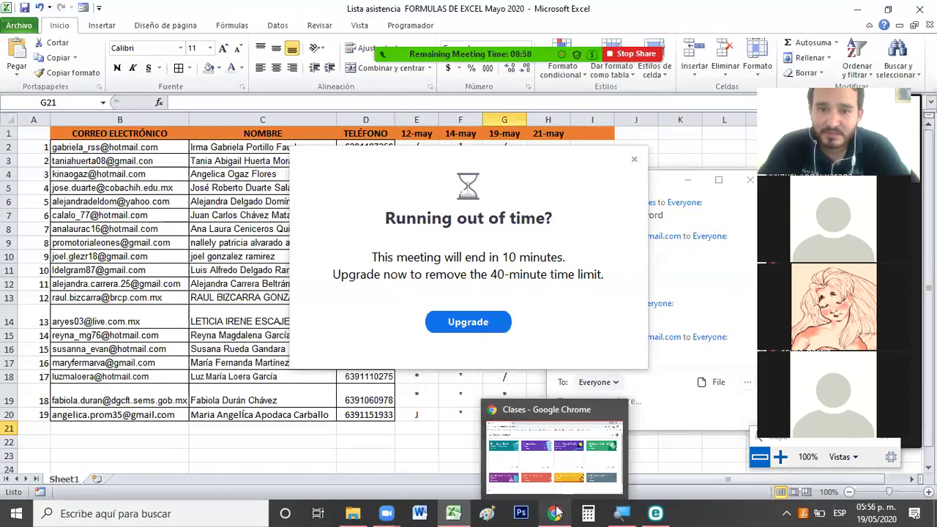
{"action": "left_click", "coordinate": [557, 512]}
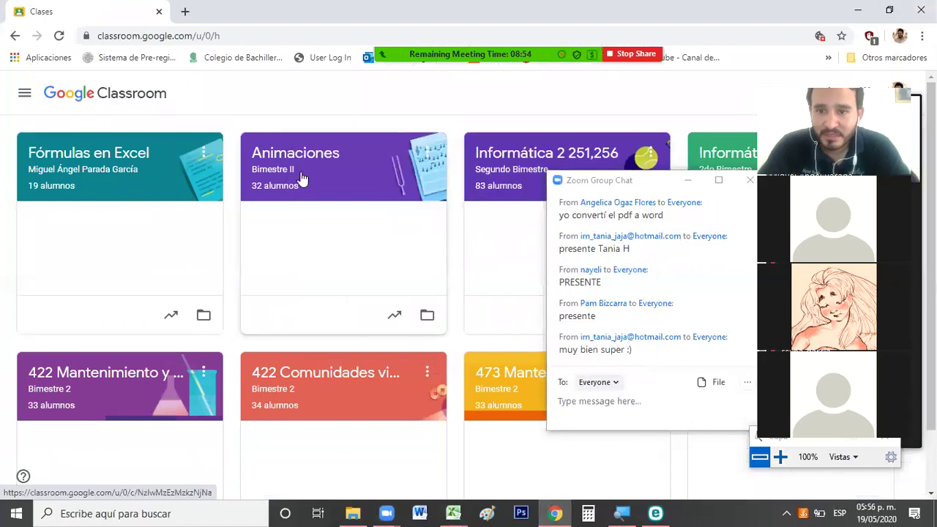
{"action": "left_click", "coordinate": [687, 181]}
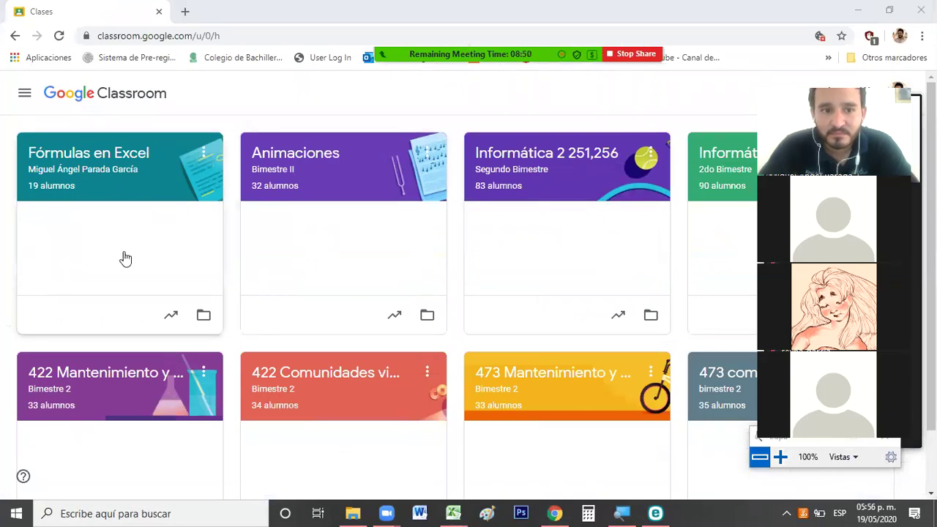
{"action": "left_click", "coordinate": [108, 169]}
In the Fórmulas en Excel classwork, expand Actividad 1 to see 14 submitted and 5 assigned
{"action": "left_click", "coordinate": [107, 169]}
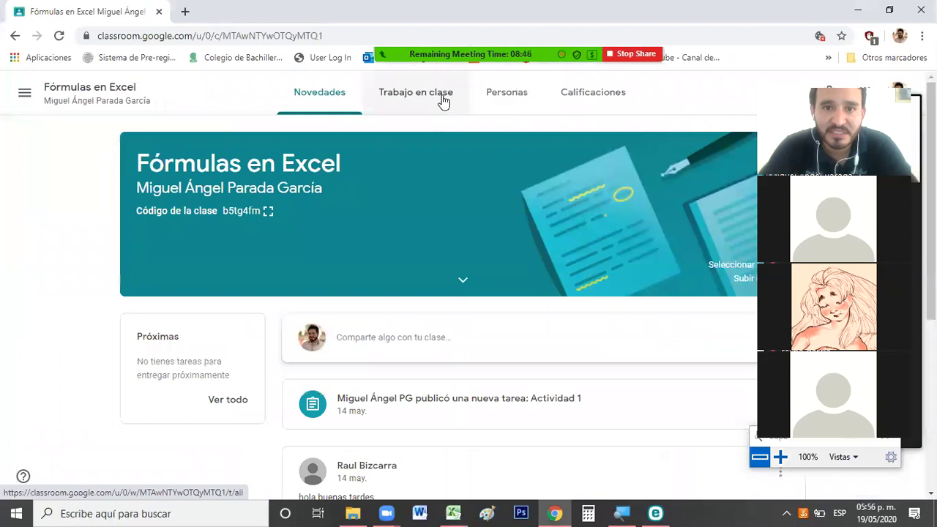
{"action": "left_click", "coordinate": [429, 97]}
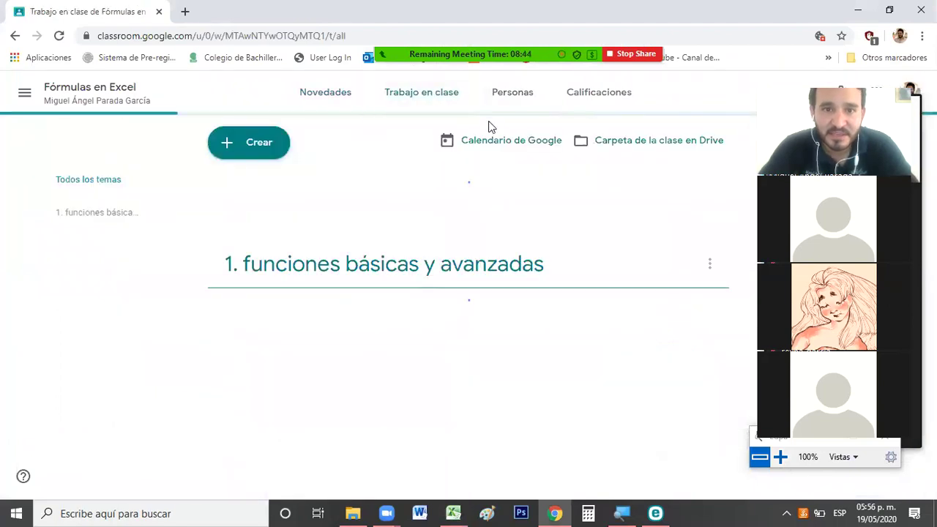
{"action": "left_click", "coordinate": [290, 354]}
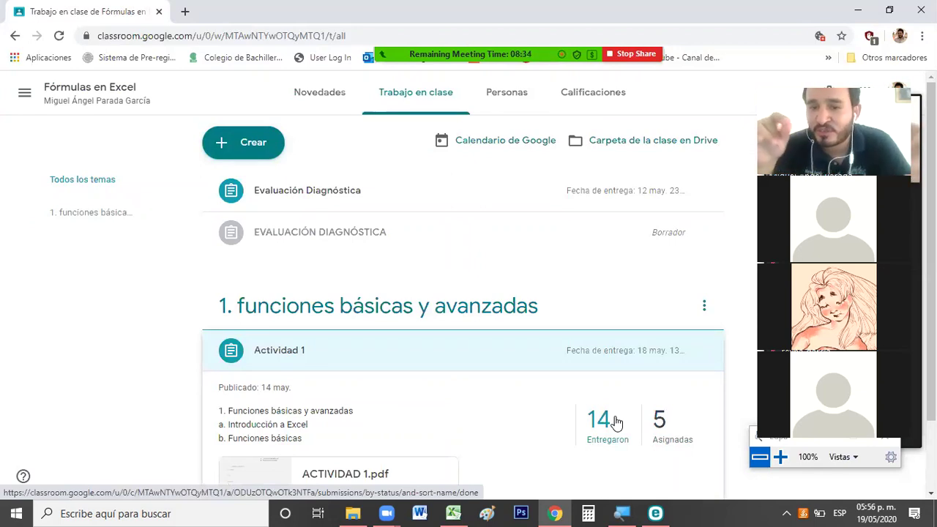
Review Actividad 1's 14 submissions, return to the class stream, and minimize Chrome
{"action": "left_click", "coordinate": [615, 421]}
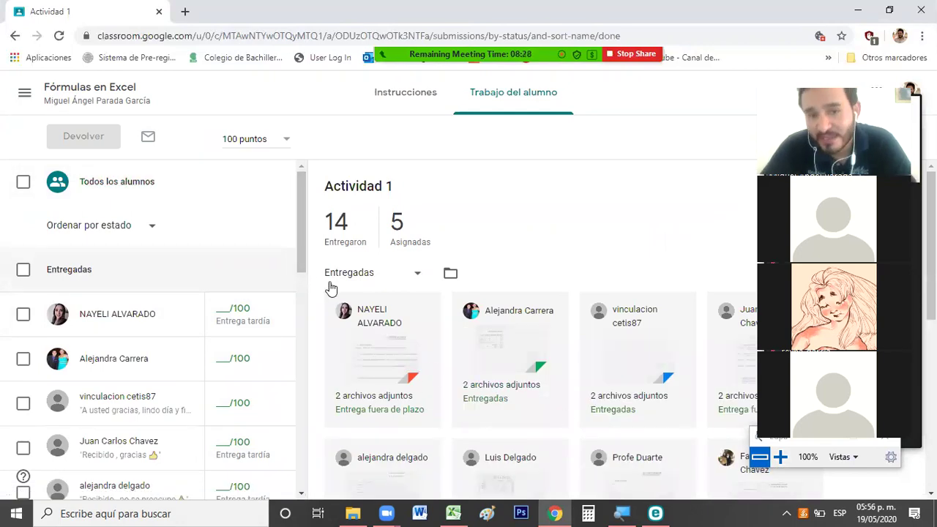
{"action": "mouse_move", "coordinate": [297, 238]}
{"action": "left_mouse_down"}
{"action": "mouse_move", "coordinate": [309, 451]}
{"action": "mouse_move", "coordinate": [286, 174]}
{"action": "left_mouse_up"}
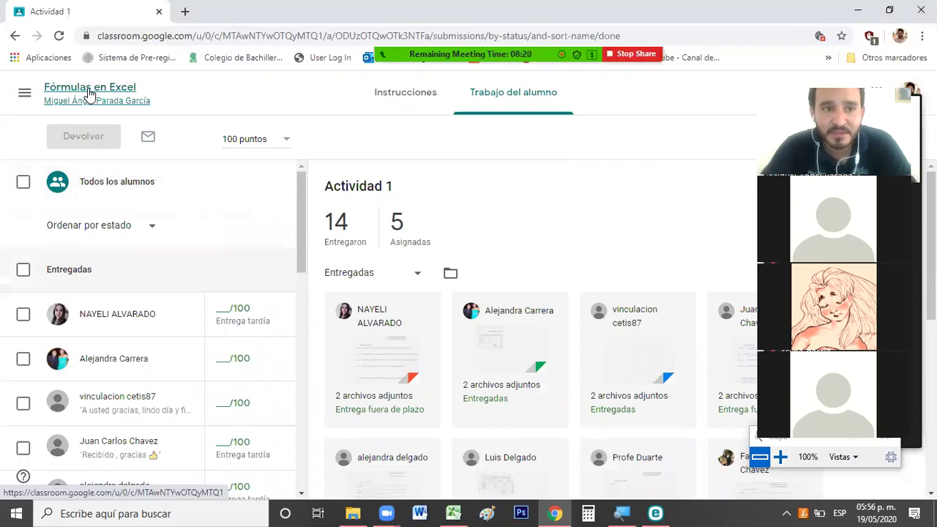
{"action": "left_click", "coordinate": [89, 88]}
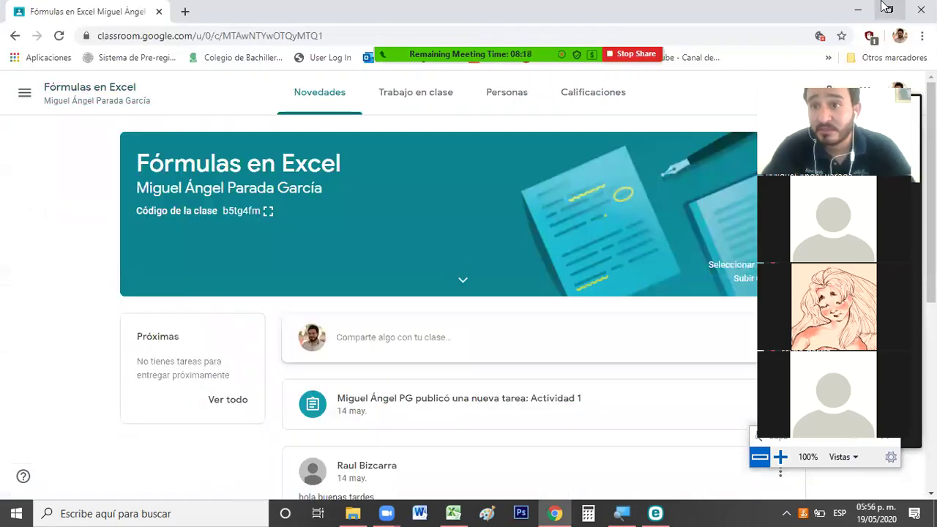
{"action": "left_click", "coordinate": [858, 7]}
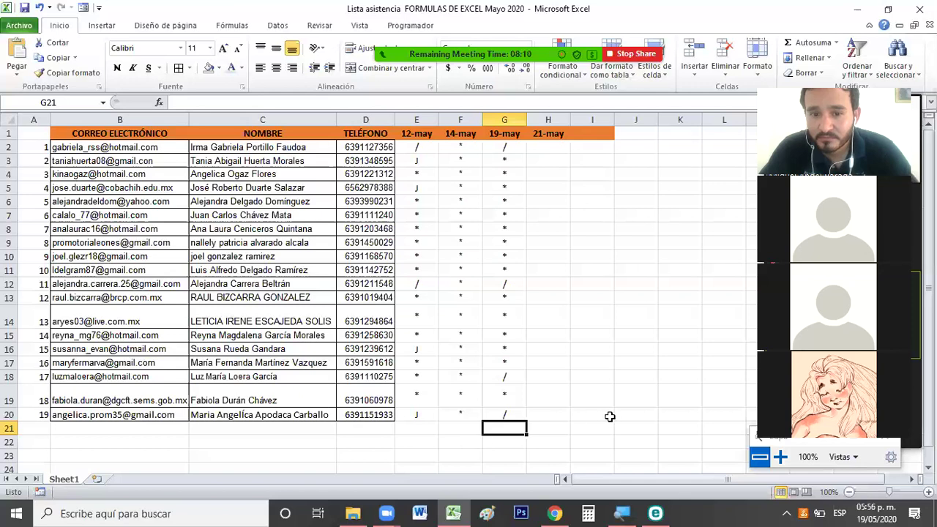
Back in Excel, open the recent workbook 'función SI' from Archivo > Reciente
{"action": "left_click", "coordinate": [455, 512]}
{"action": "left_click", "coordinate": [424, 458]}
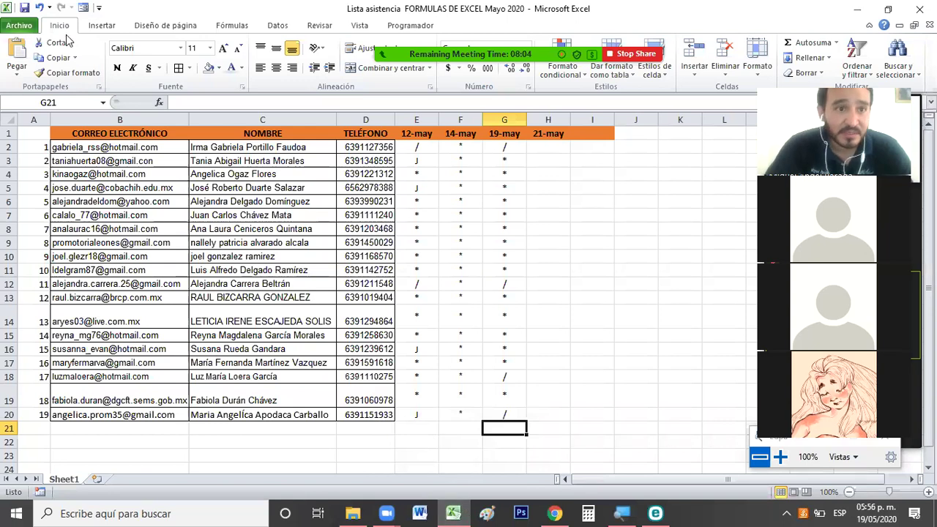
{"action": "left_click", "coordinate": [22, 26]}
{"action": "left_click", "coordinate": [63, 152]}
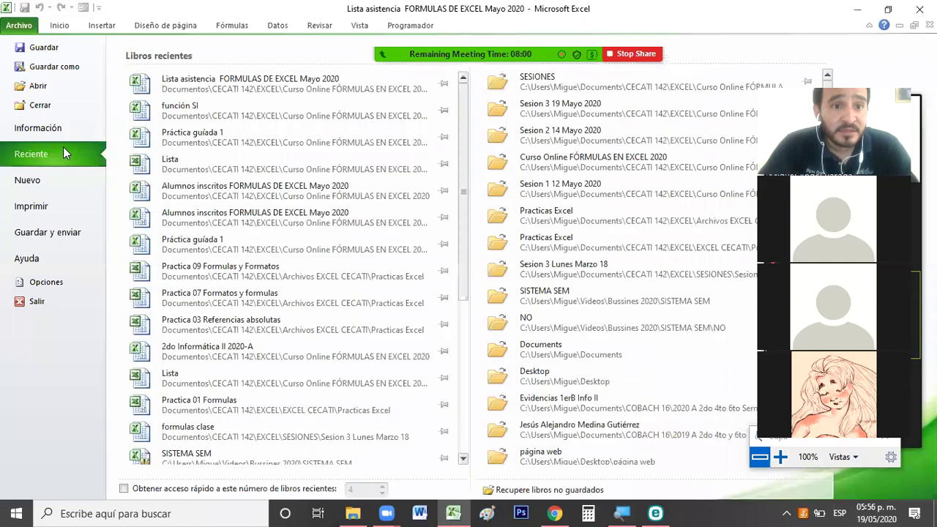
{"action": "left_click", "coordinate": [224, 111]}
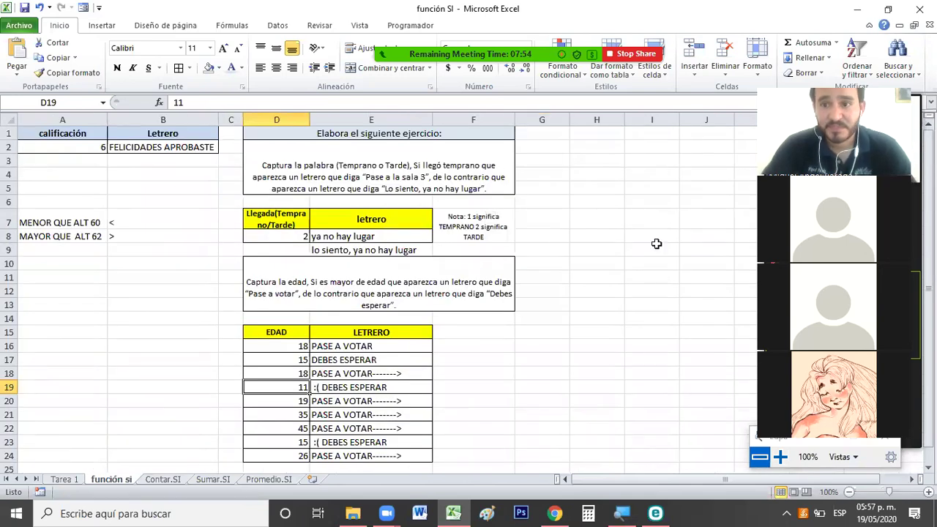
{"action": "left_click", "coordinate": [652, 249]}
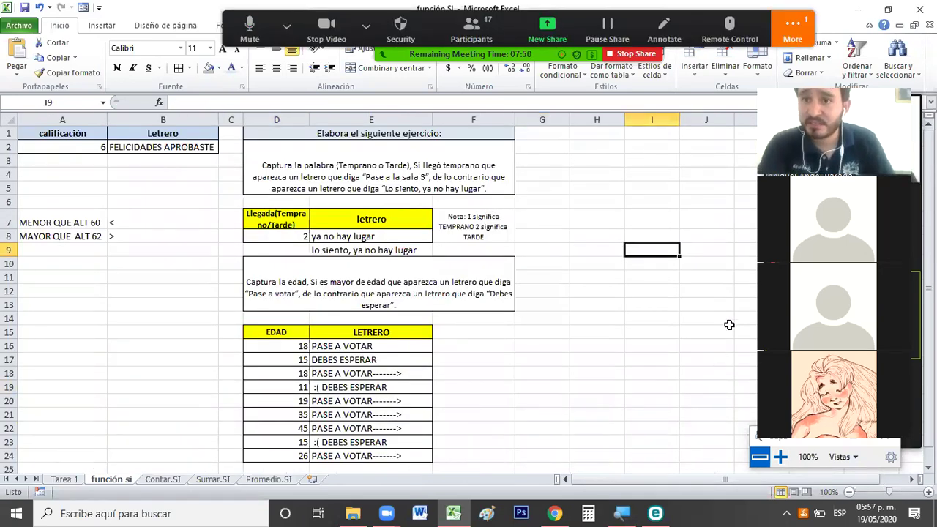
{"action": "key", "text": "Return"}
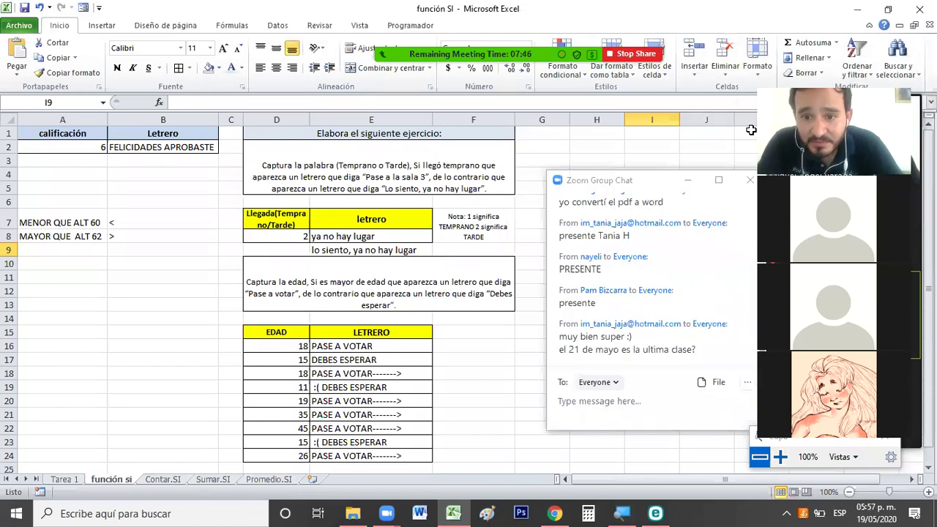
{"action": "left_click", "coordinate": [893, 511]}
{"action": "left_click", "coordinate": [891, 510]}
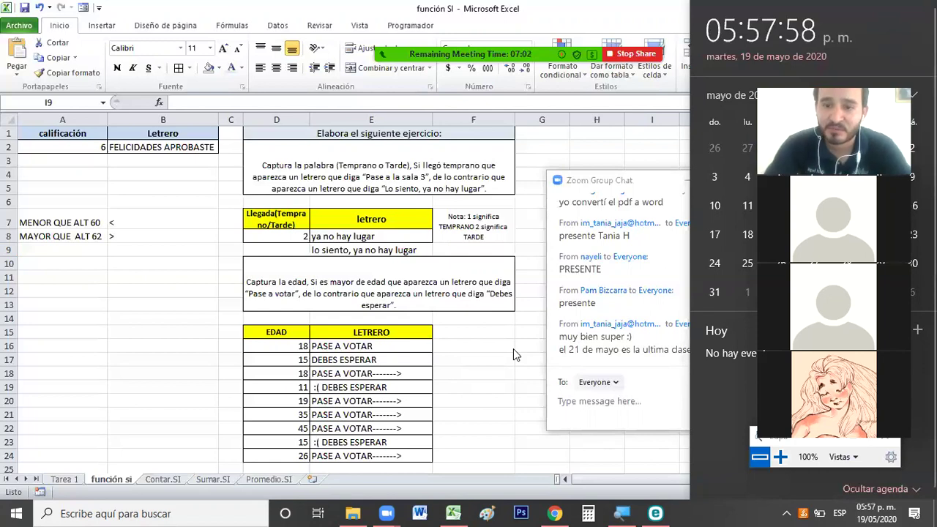
{"action": "key", "text": "Escape"}
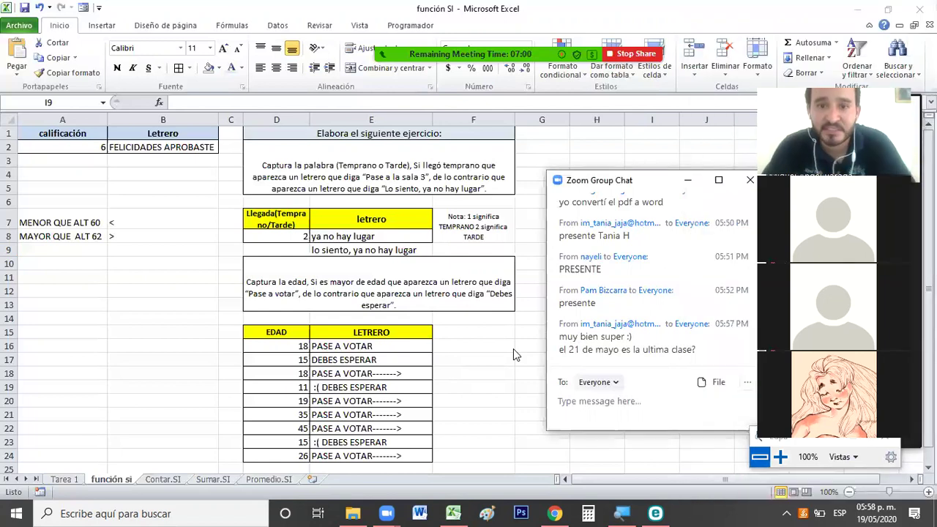